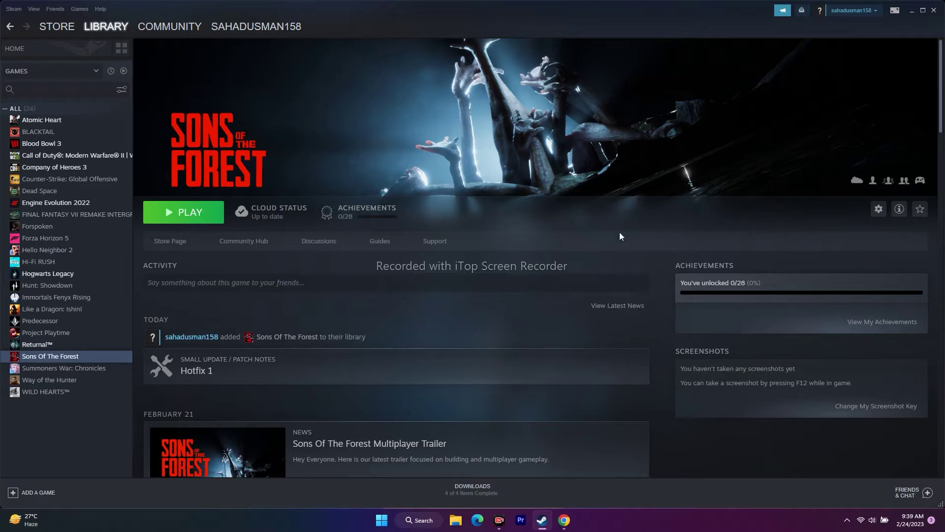
- Minimize Steam, display the computer's power options, dismiss them and return to Steam
left_click(914, 11)
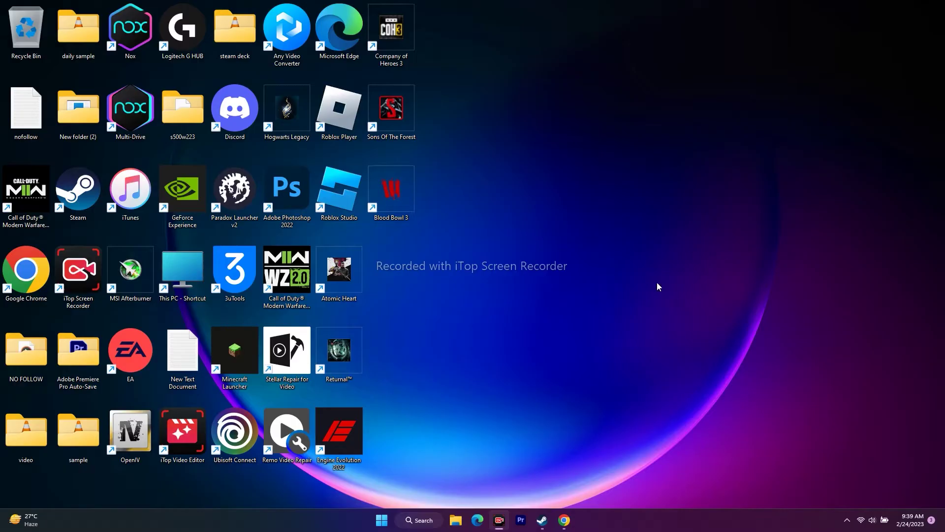
left_click(382, 520)
left_click(594, 486)
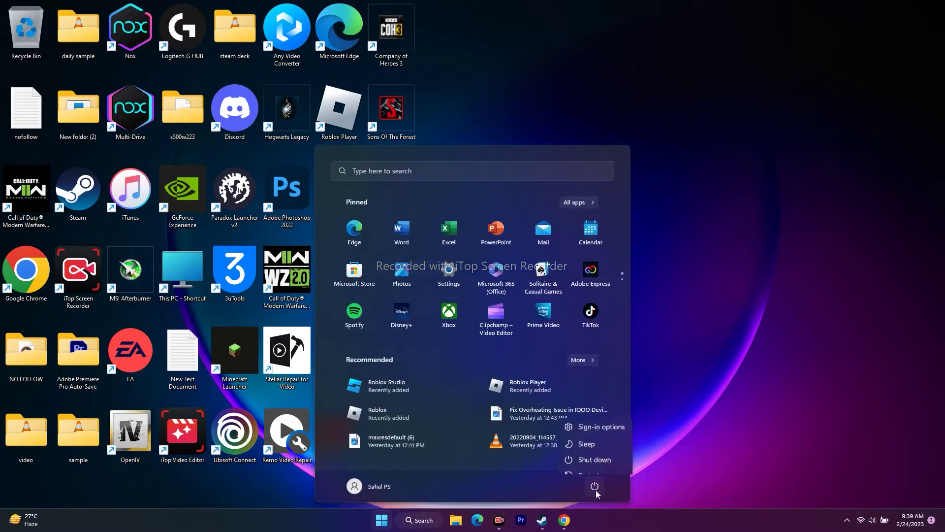
left_click(715, 429)
left_click(542, 519)
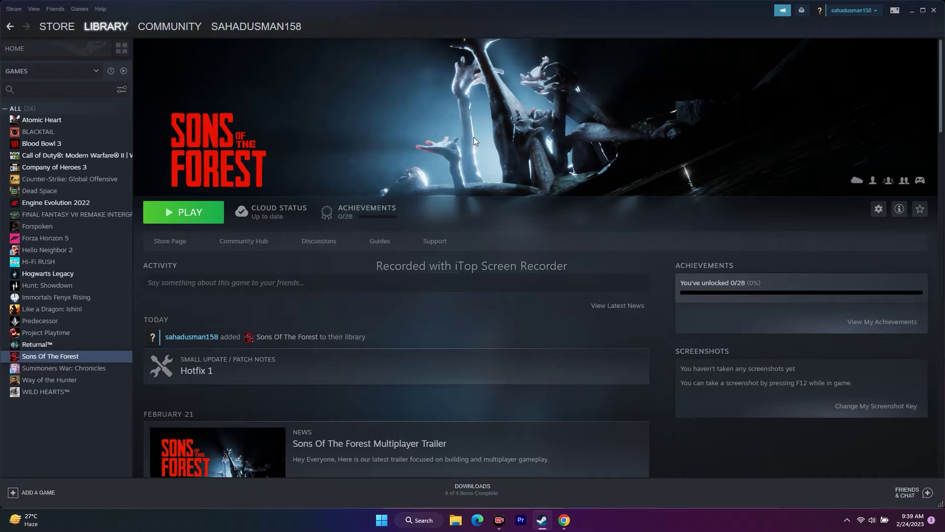
- Verify the integrity of the local Sons Of The Forest game files and close the game's properties
right_click(60, 356)
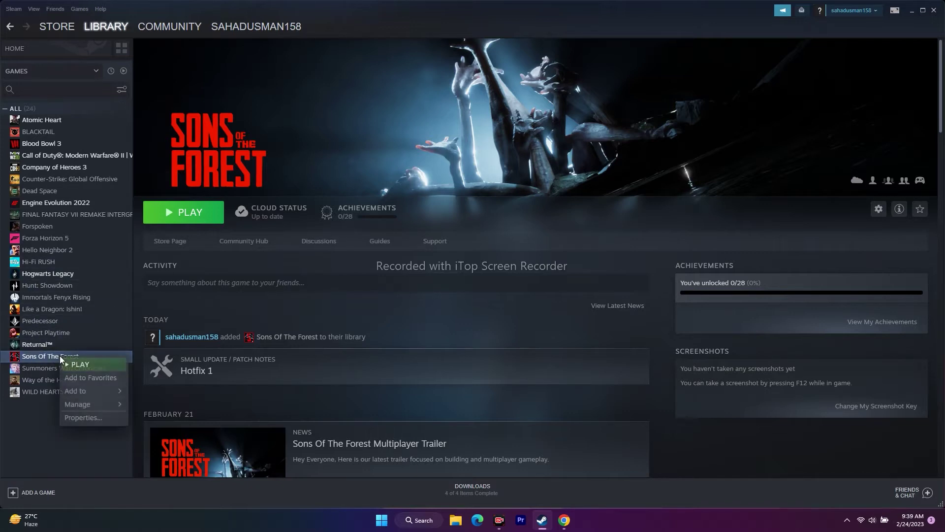
left_click(74, 419)
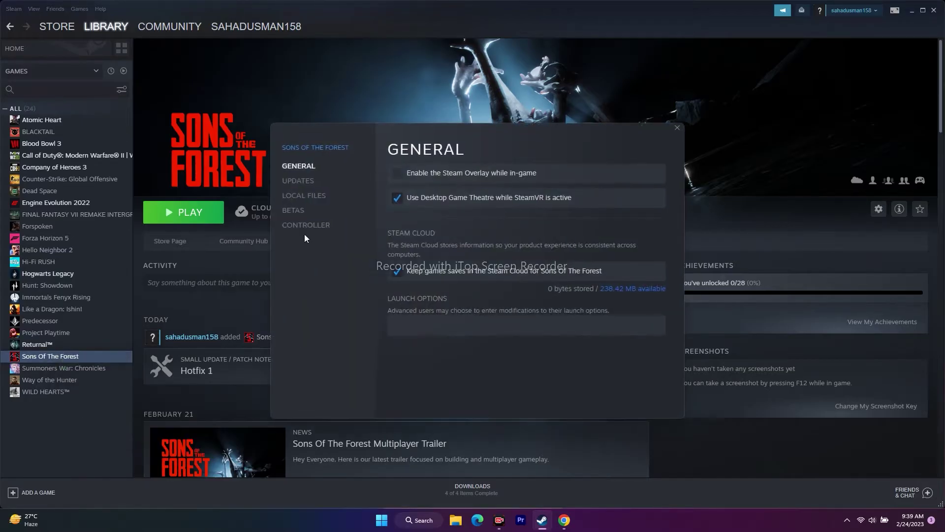
left_click(308, 195)
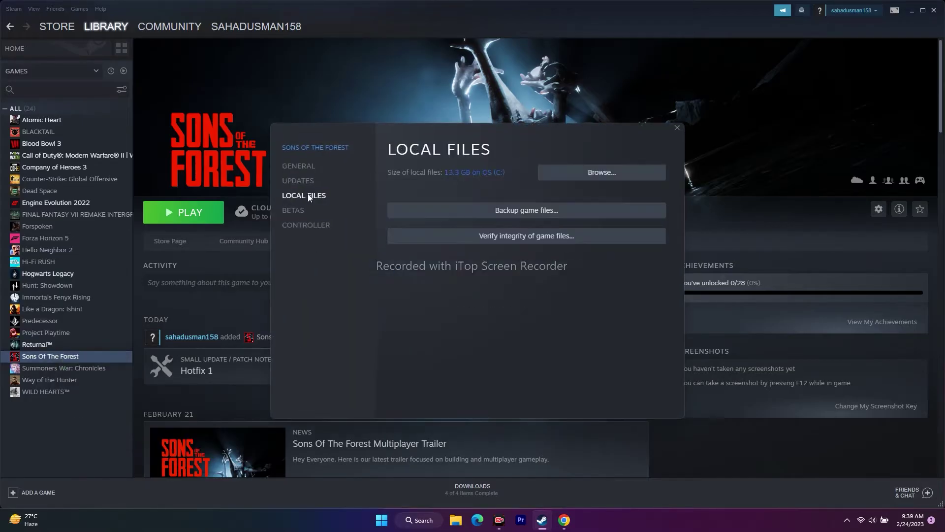
left_click(514, 237)
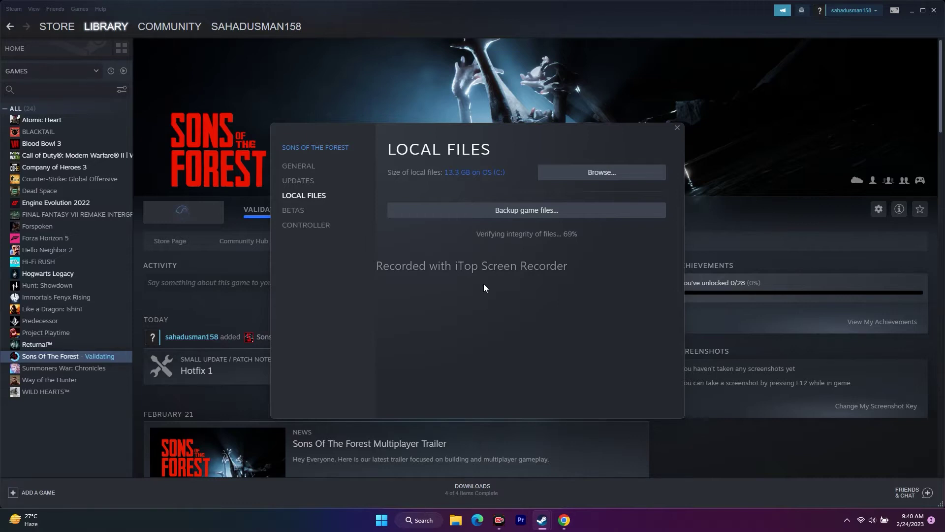
left_click(719, 149)
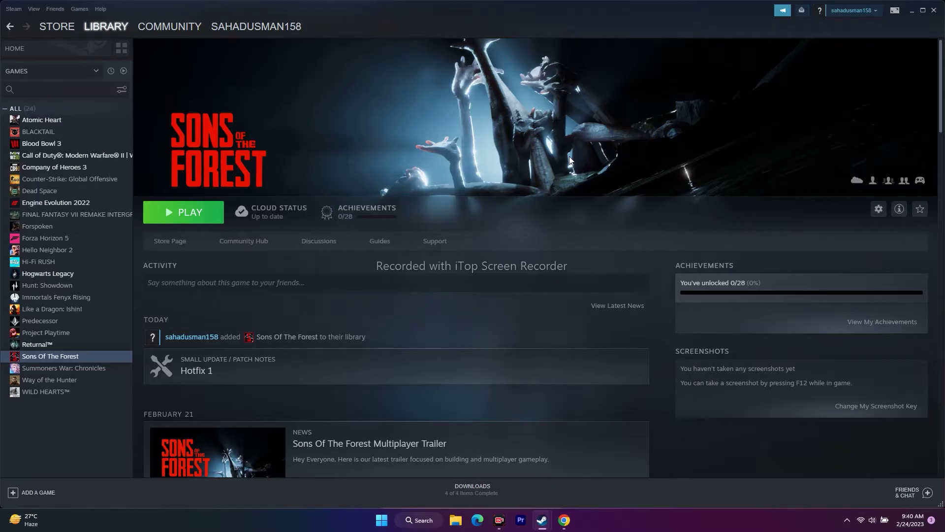
- Enter -dx12 as the launch option for Sons Of The Forest and replace it with -d3d11
right_click(79, 355)
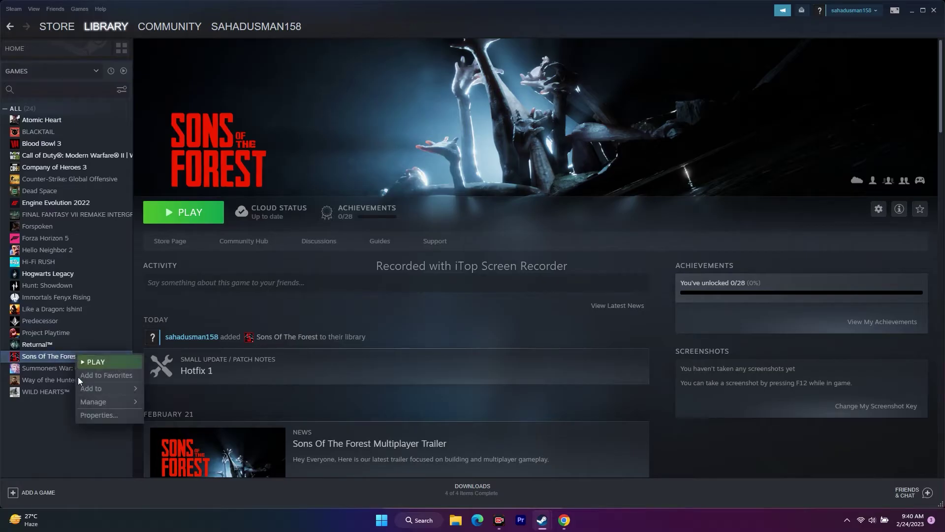
left_click(87, 414)
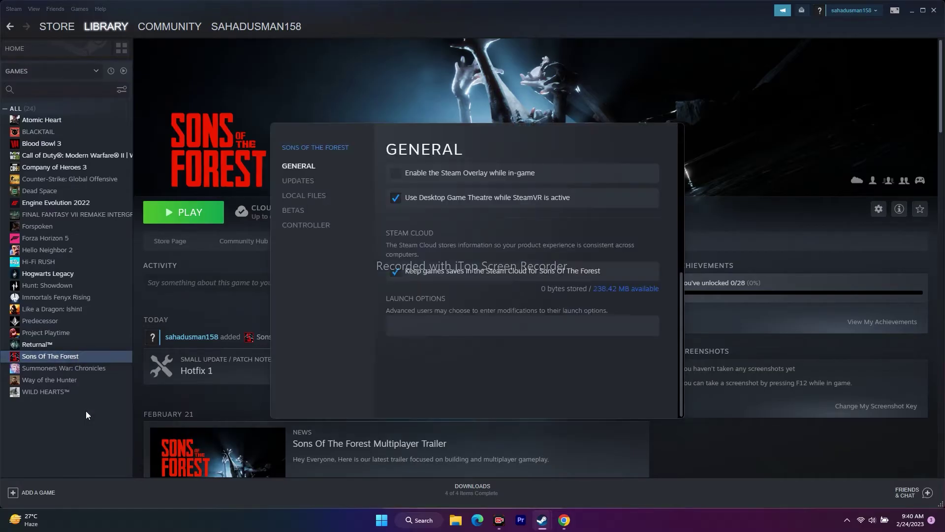
left_click(409, 322)
type("-dx11")
key("BackSpace")
type("2")
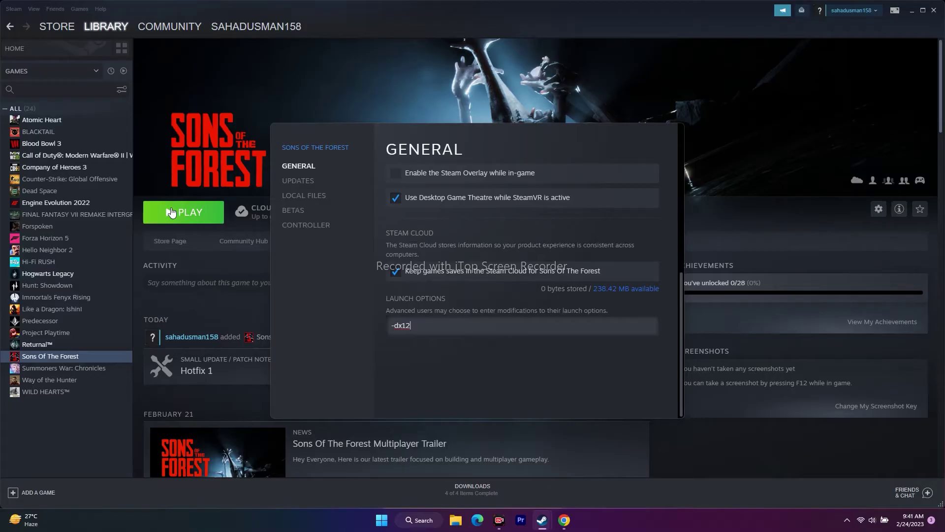
key("BackSpace")
type("3d11")
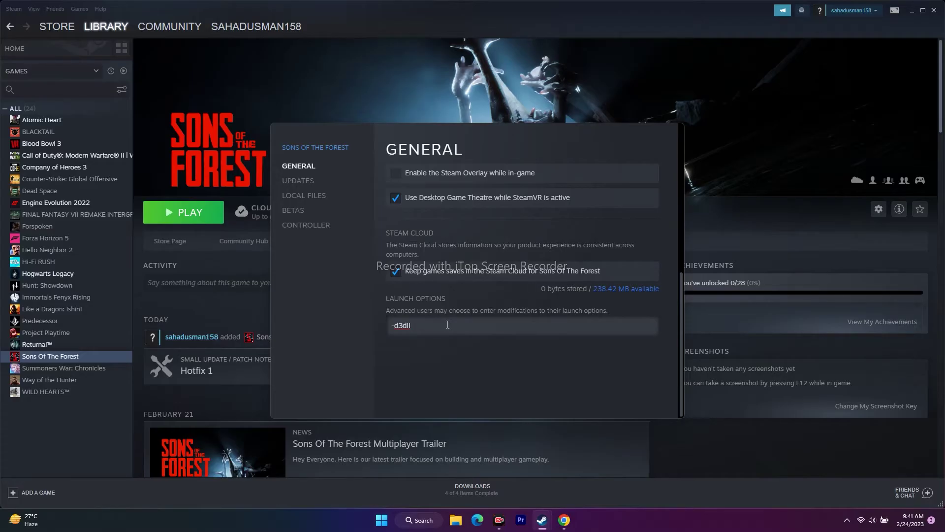
- Clear the launch options of Sons Of The Forest and close the game's properties
key("BackSpace")
key("BackSpace")
key("BackSpace")
key("BackSpace")
key("BackSpace")
key("BackSpace")
left_click(673, 148)
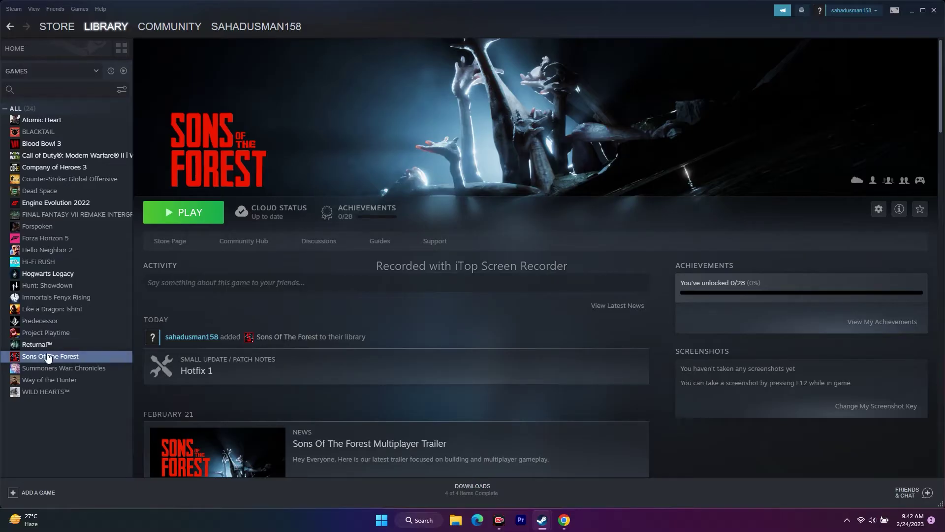
- Browse the Sons Of The Forest local files from the game's properties and view the commands available for the SonsOfTheForest application
right_click(68, 358)
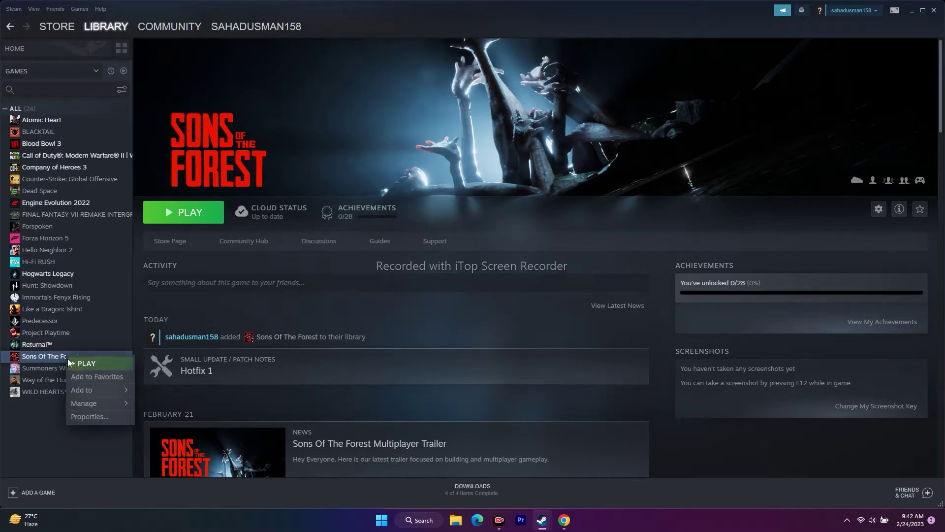
left_click(83, 416)
left_click(313, 197)
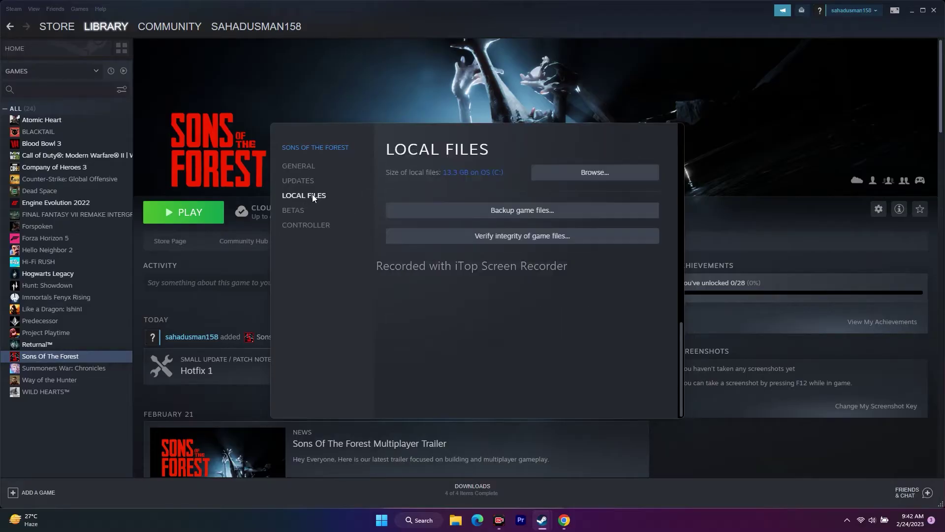
left_click(597, 173)
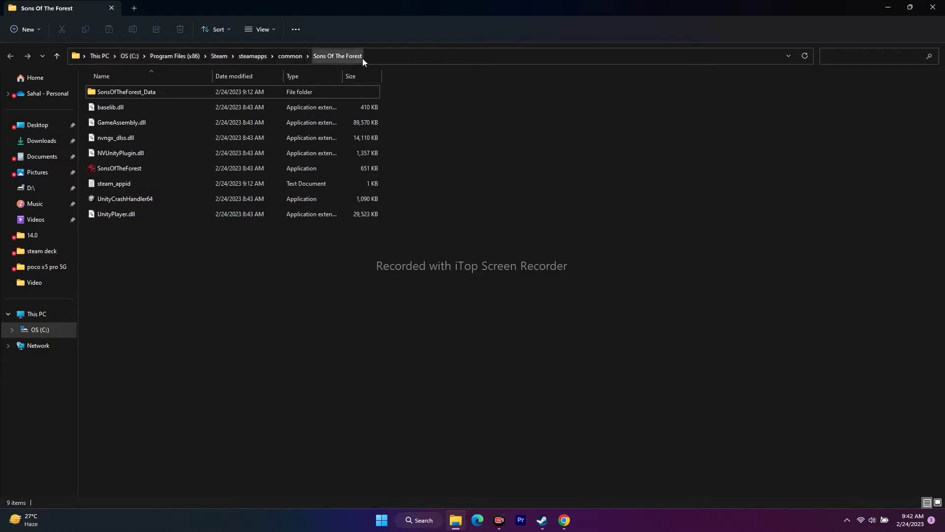
left_click(152, 169)
right_click(152, 169)
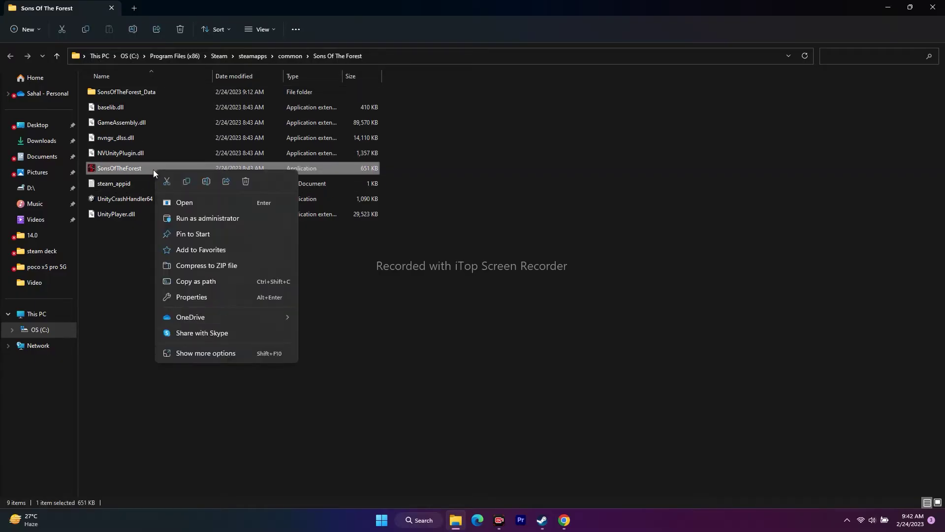
left_click(85, 391)
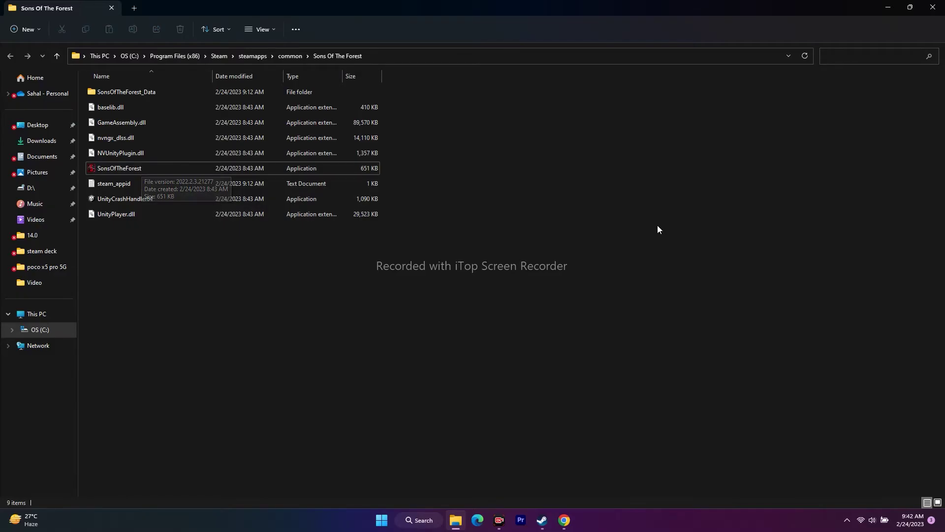
- Close the game's install folder and properties window and minimize Steam
left_click(932, 7)
left_click(669, 121)
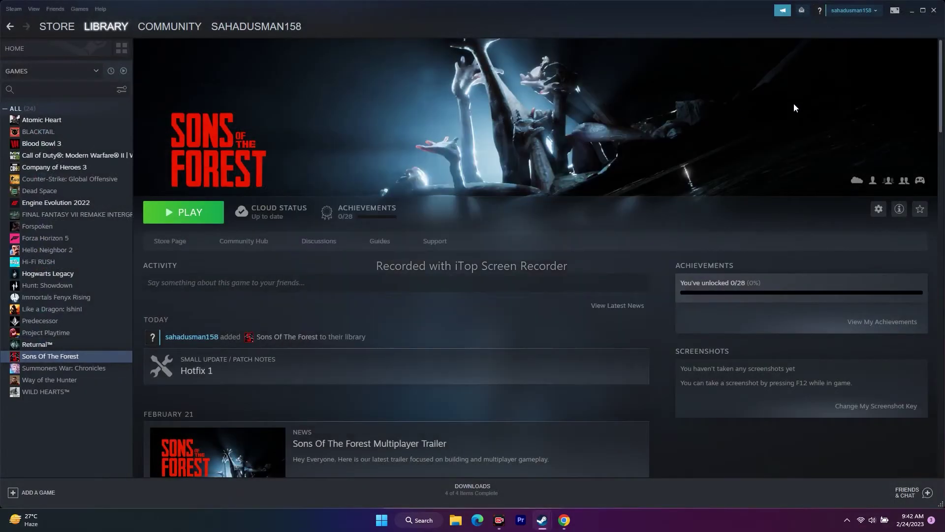
left_click(911, 10)
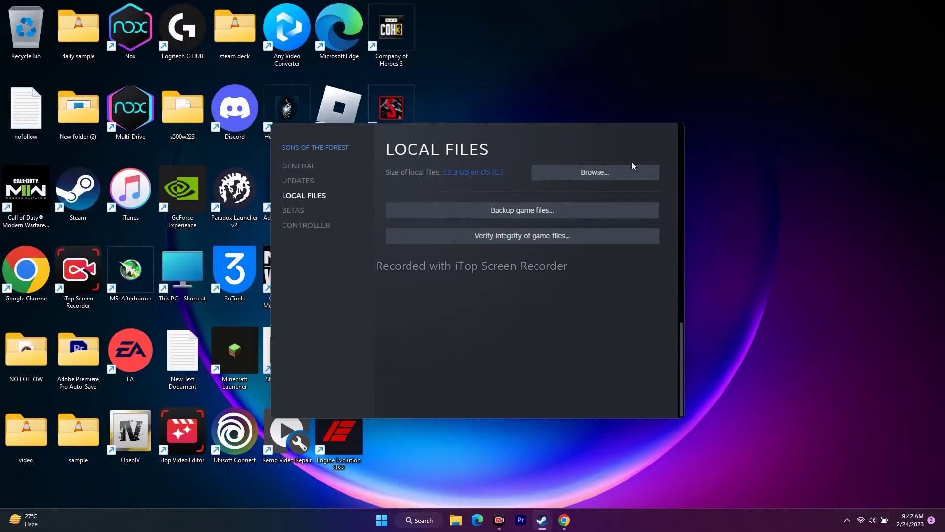
mouse_move(542, 520)
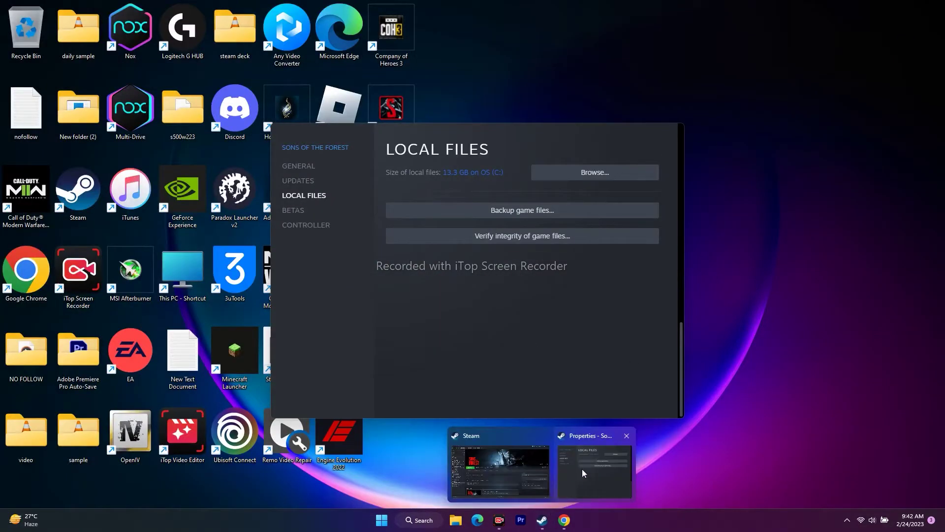
left_click(626, 435)
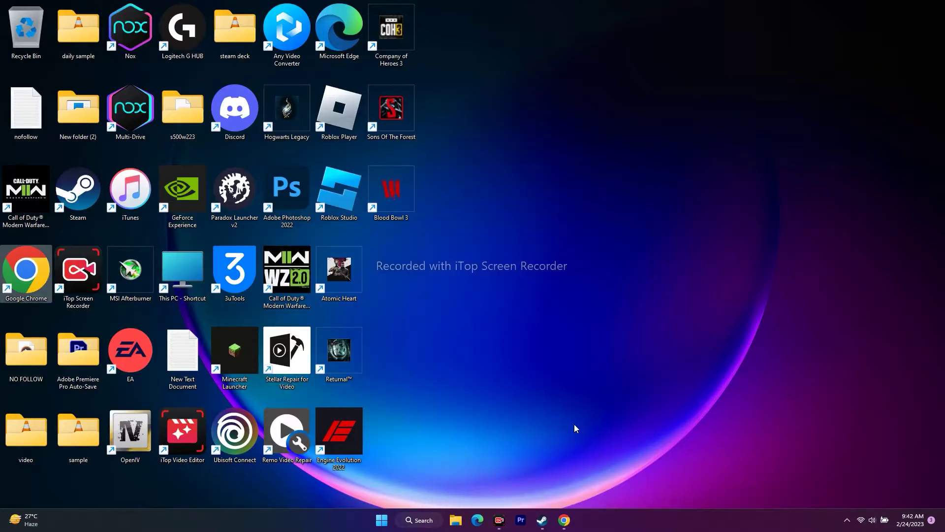
- Locate the SonsOfTheForest application in File Explorer under C:, Program Files (x86), Steam, steamapps, common, Sons Of The Forest, and close the window
left_click(457, 520)
left_click(65, 316)
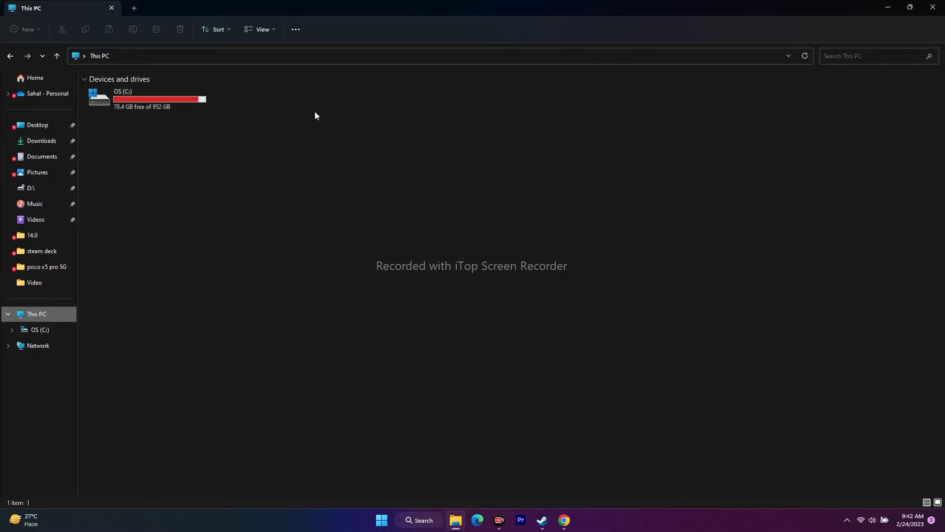
double_click(141, 98)
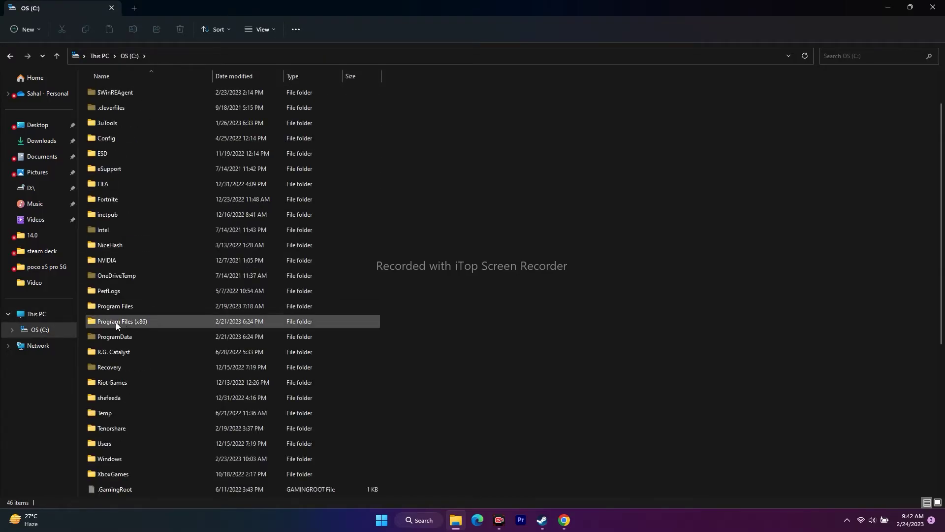
double_click(136, 324)
scroll(160, 257, "down", 6)
scroll(158, 260, "down", 4)
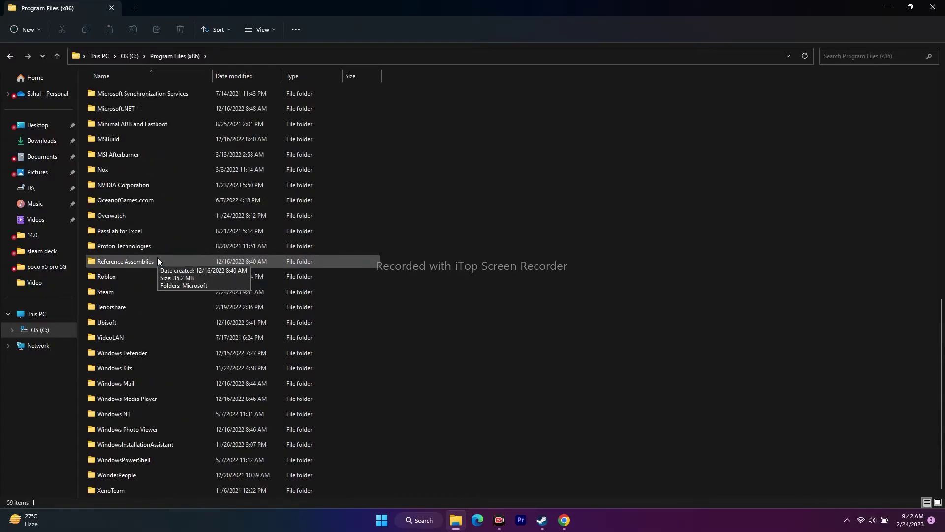
double_click(127, 293)
scroll(150, 219, "down", 2)
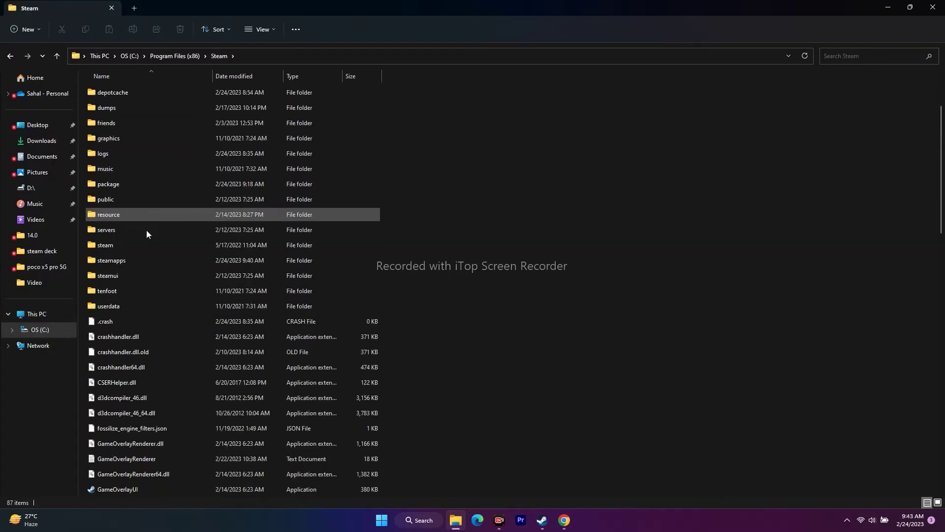
double_click(132, 265)
double_click(128, 93)
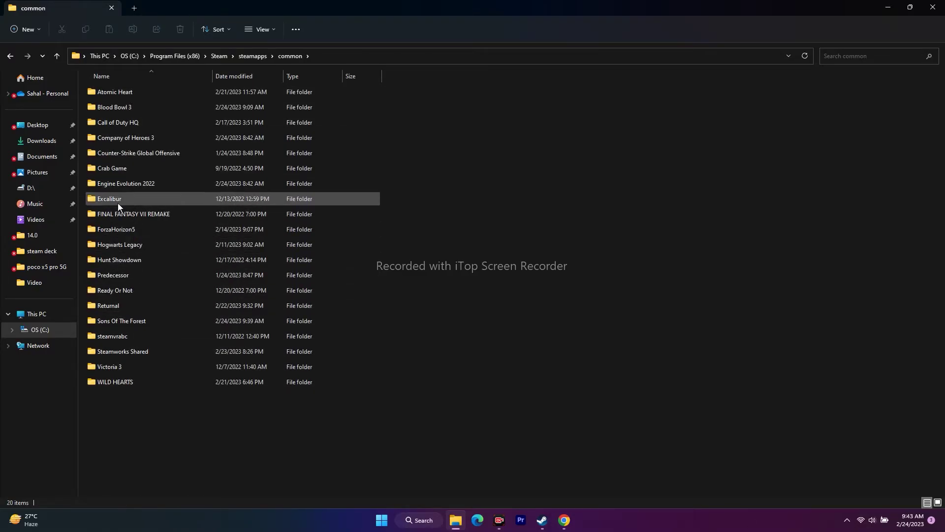
double_click(134, 320)
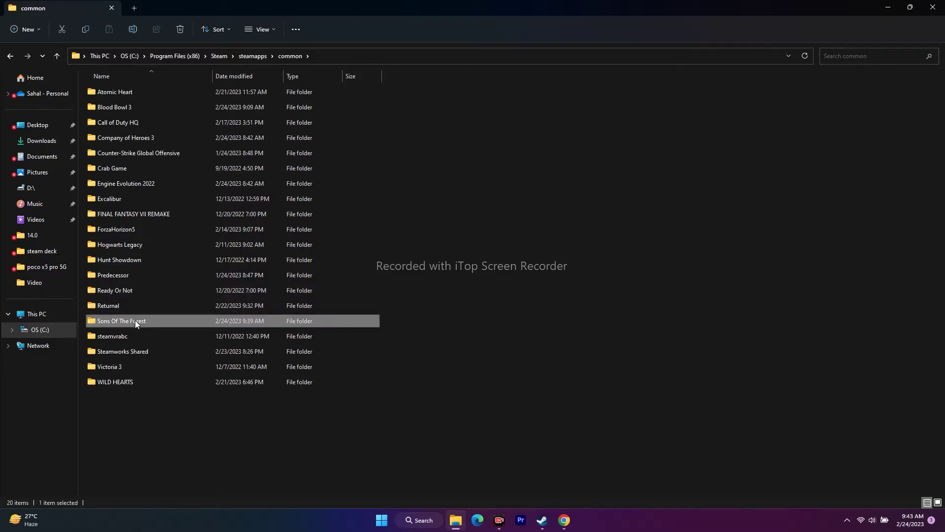
left_click(136, 167)
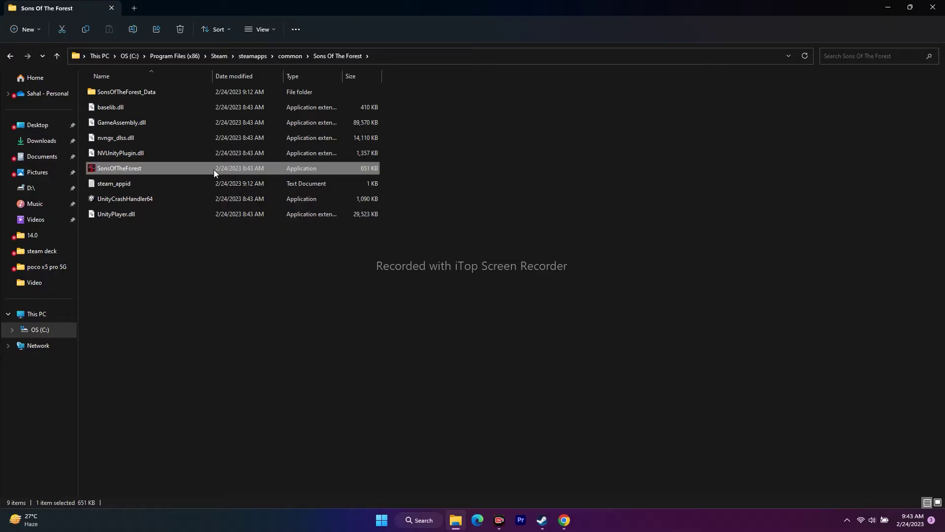
left_click(932, 7)
- Return to Steam and open the Sons Of The Forest install folder from the game's local files properties
left_click(542, 520)
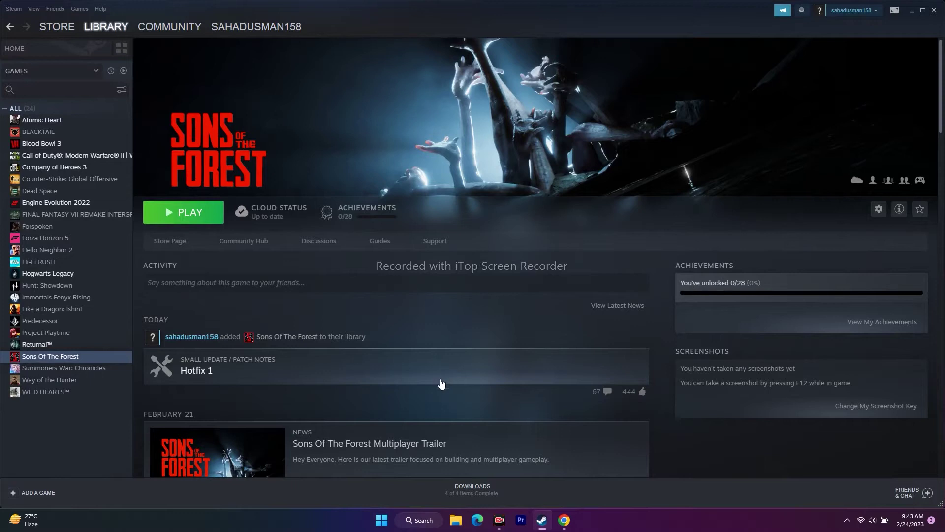
right_click(71, 358)
left_click(89, 416)
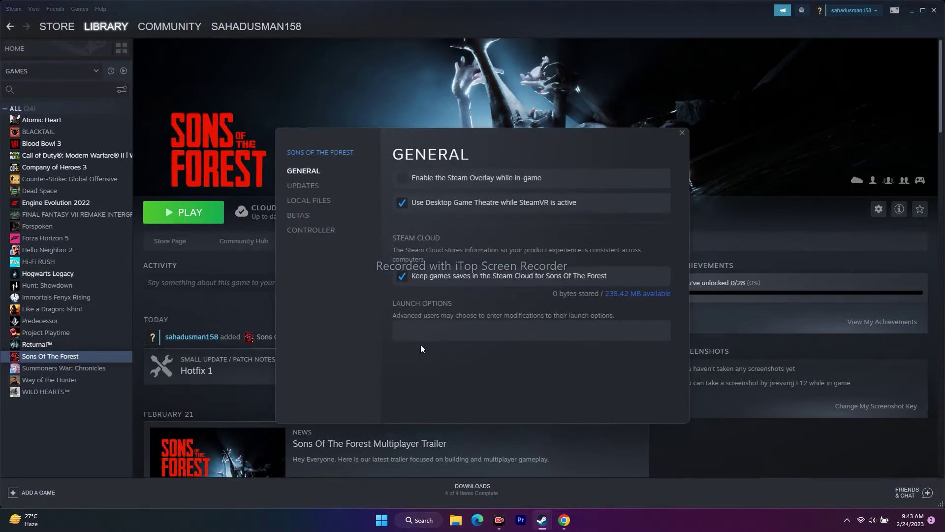
left_click(317, 202)
left_click(607, 180)
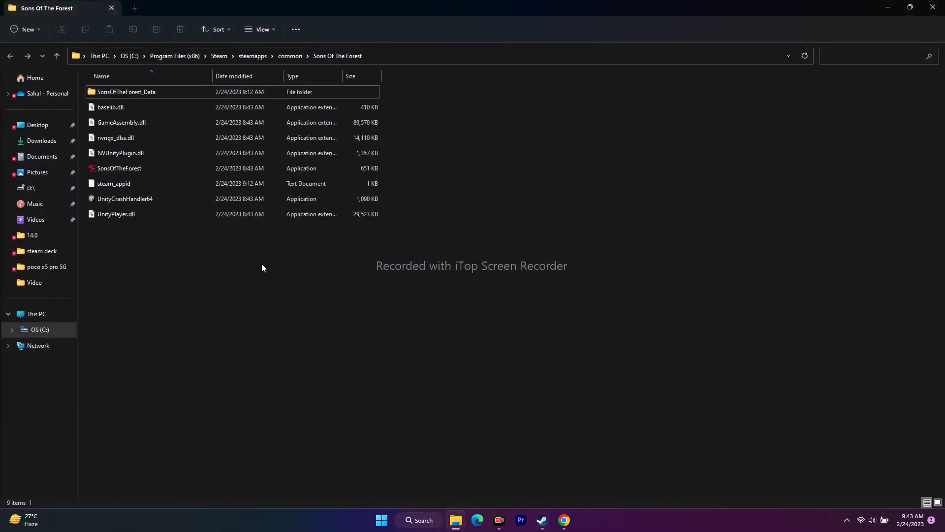
- Set the SonsOfTheForest application's compatibility properties to run the program as an administrator and apply the change
left_click(120, 168)
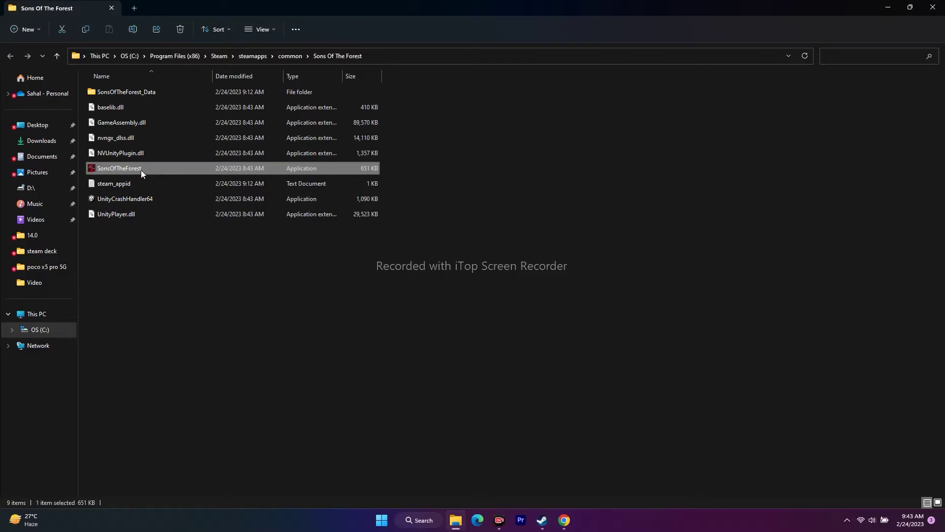
right_click(141, 169)
left_click(173, 354)
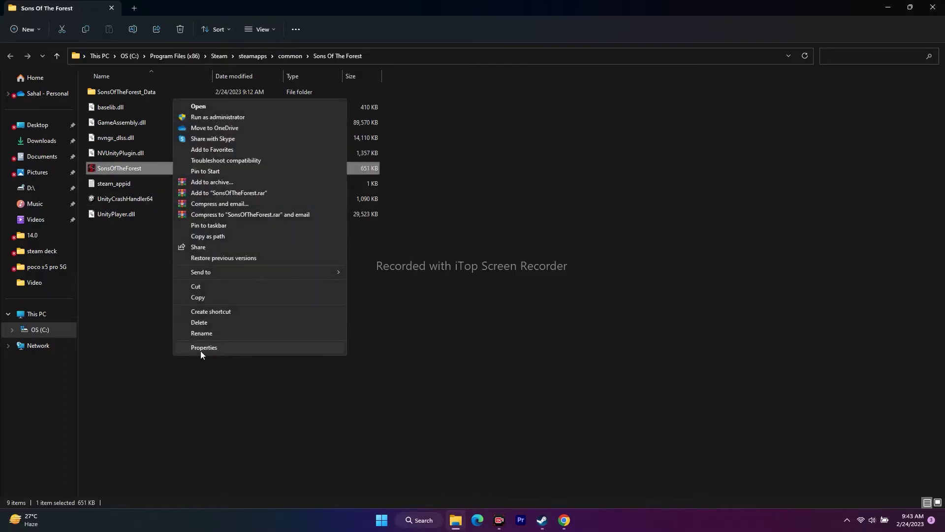
left_click(203, 348)
left_click(223, 255)
left_click_drag(274, 239, 524, 66)
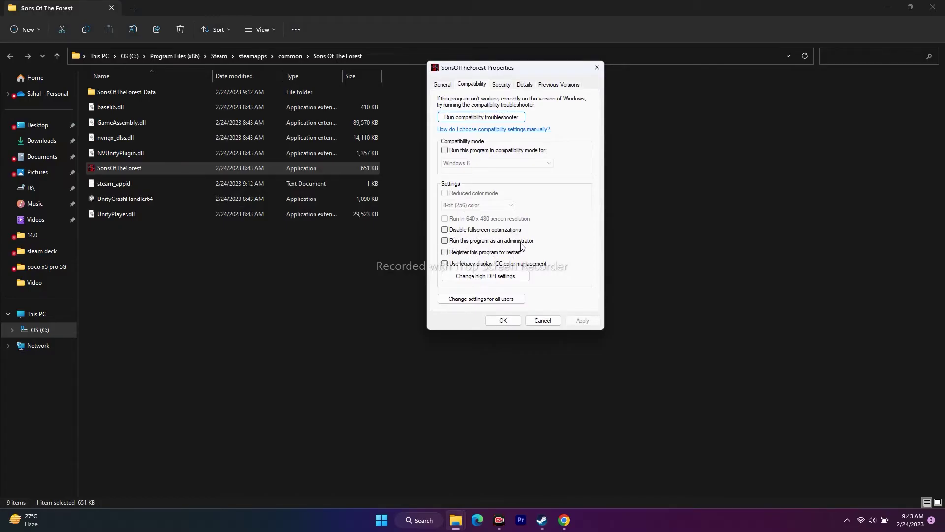
left_click(445, 242)
left_click(582, 321)
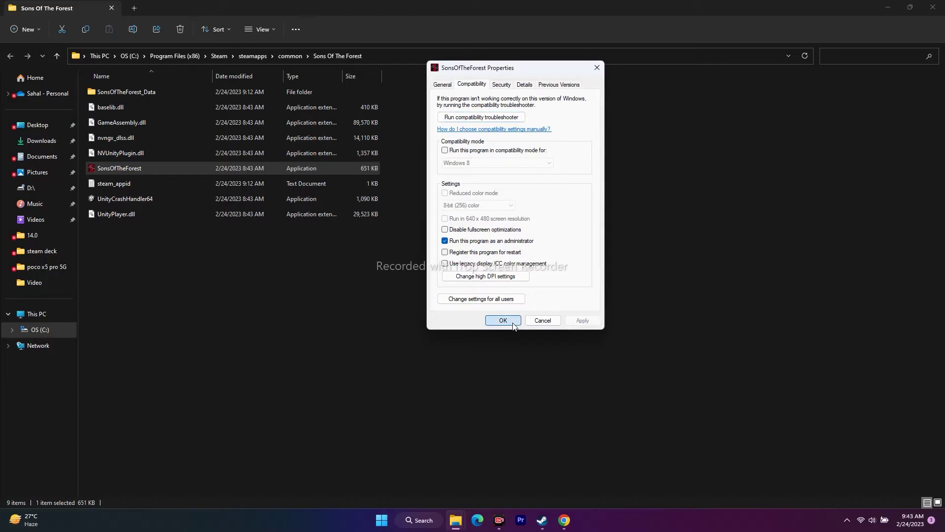
left_click(502, 320)
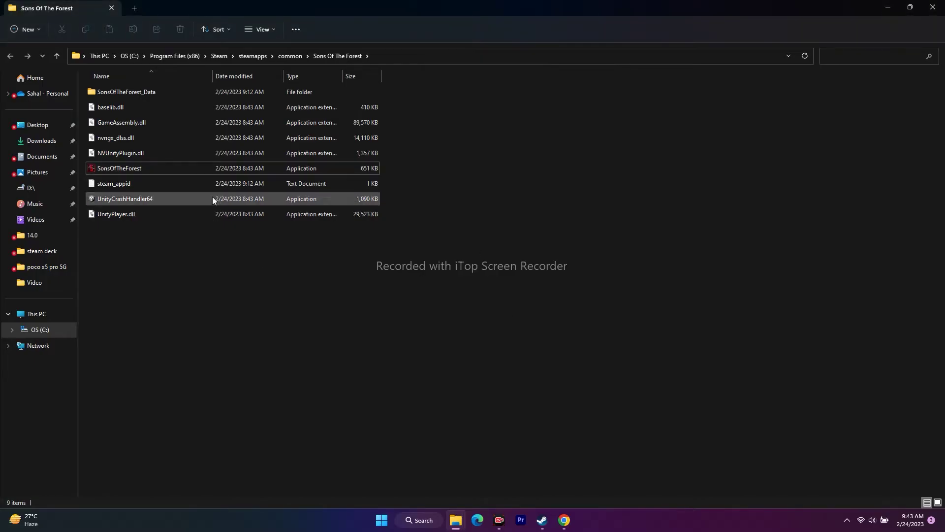
- Reopen the SonsOfTheForest application's compatibility properties, disable fullscreen optimizations and apply the change
right_click(161, 170)
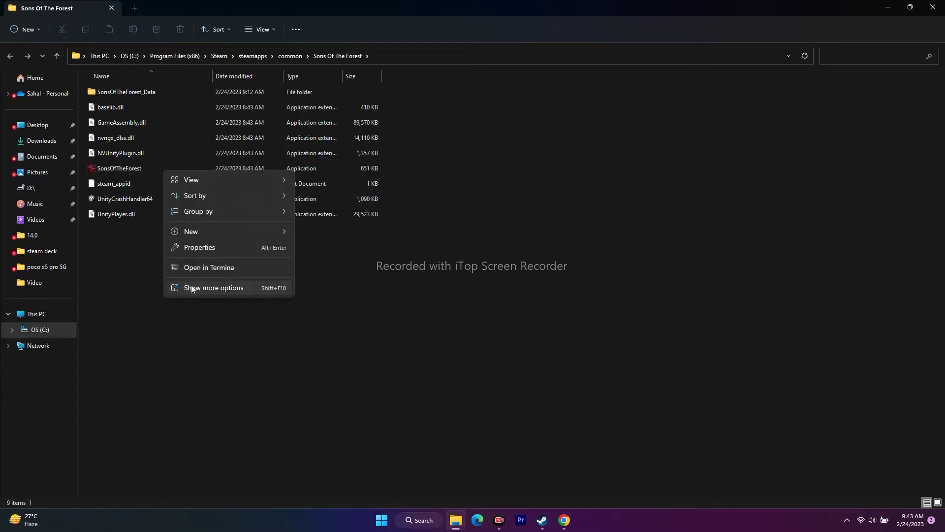
left_click(191, 285)
left_click(147, 170)
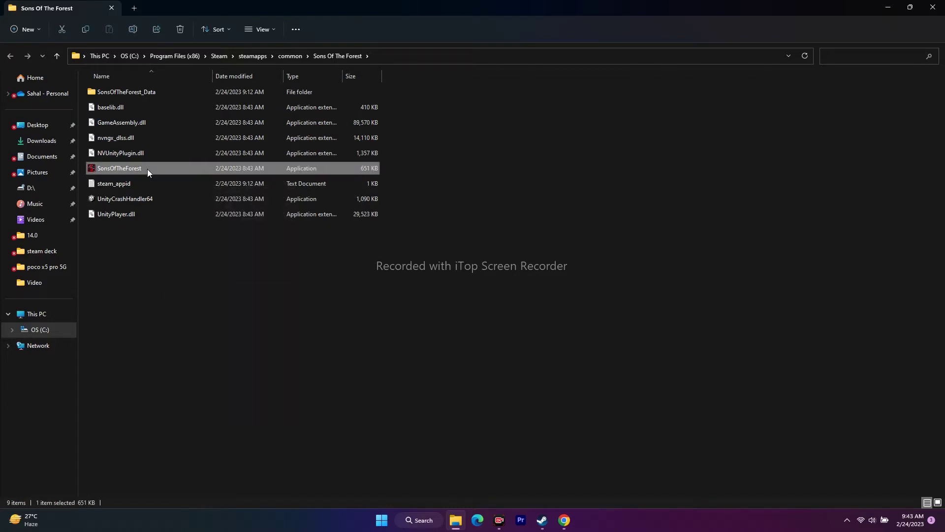
right_click(147, 169)
left_click(137, 167)
right_click(137, 168)
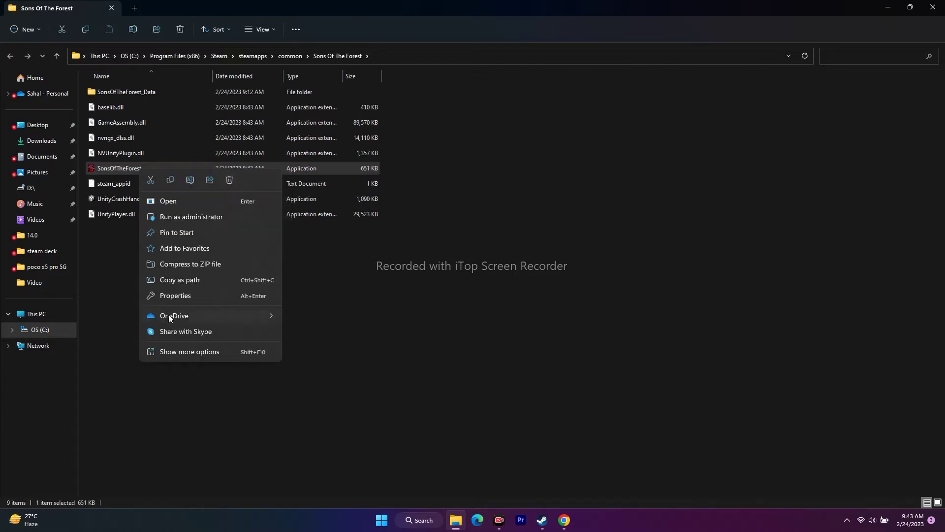
left_click(172, 350)
left_click(216, 343)
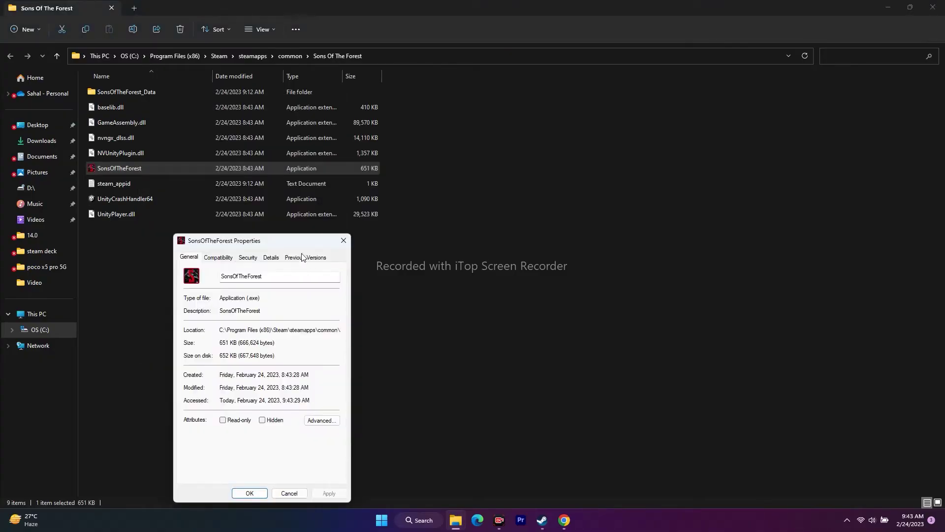
left_click_drag(298, 242, 608, 126)
left_click(539, 142)
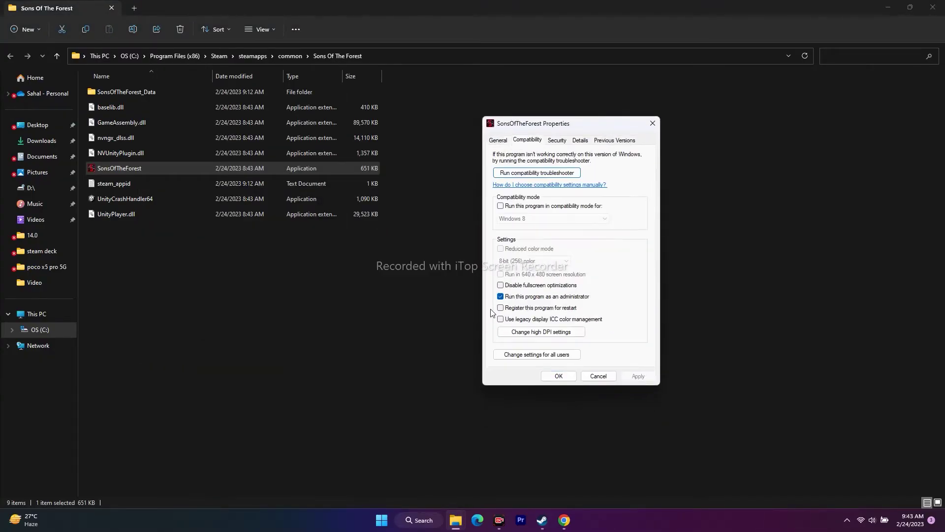
left_click(501, 285)
left_click(507, 288)
left_click(638, 376)
left_click(559, 376)
- Close the install folder and the Sons Of The Forest local files window, and minimize Steam
left_click(932, 7)
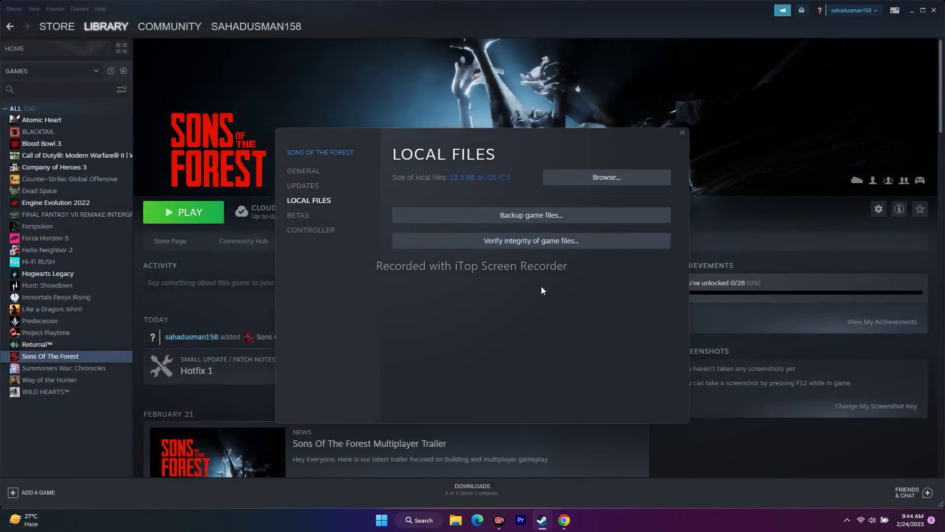
left_click(682, 133)
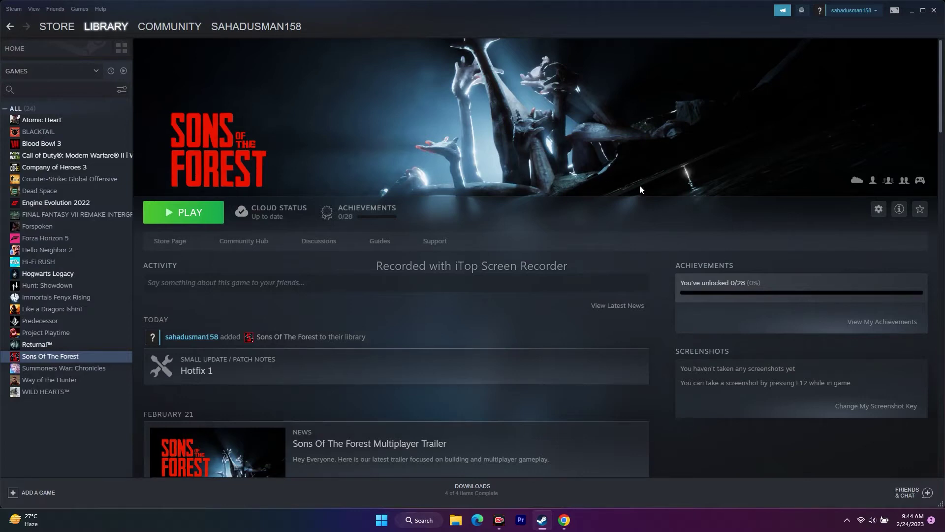
left_click(912, 10)
- Search Windows for Graphics settings, open the page and look through the list of apps with custom options
left_click(417, 520)
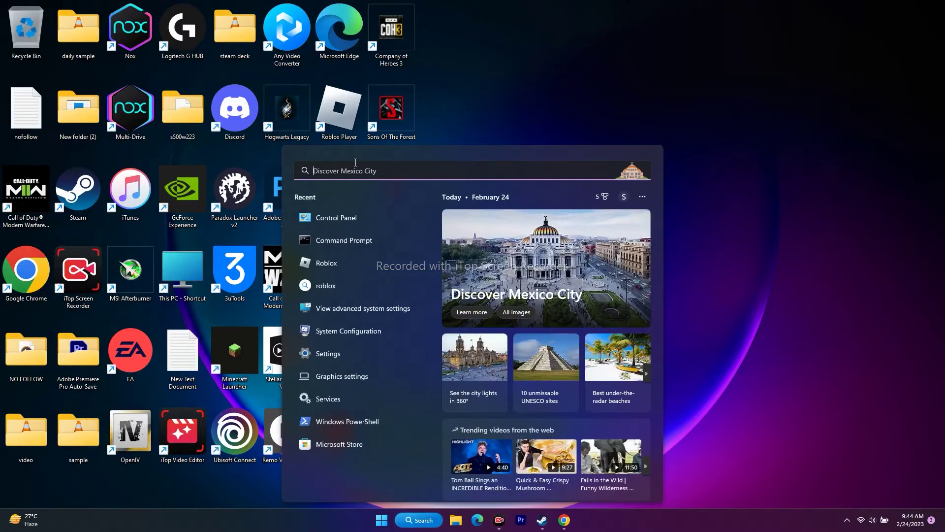
type("GRAphics settings")
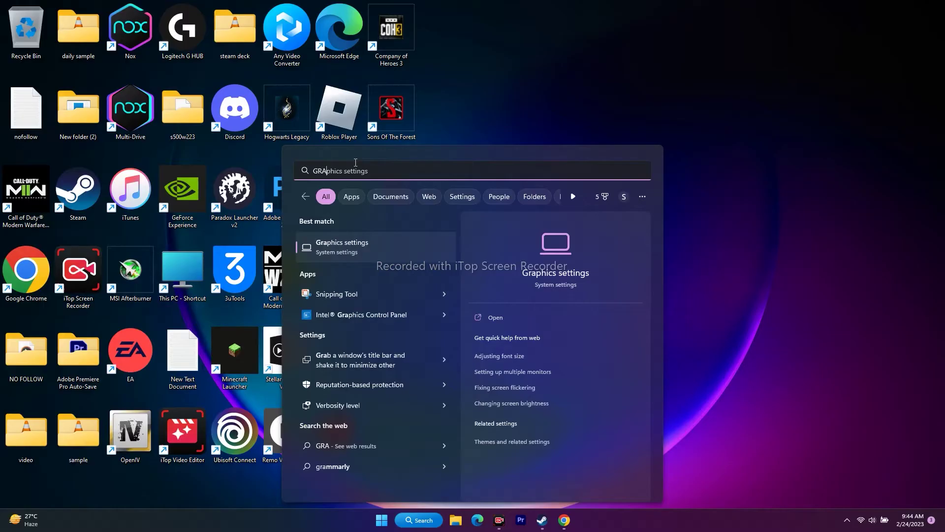
left_click(350, 238)
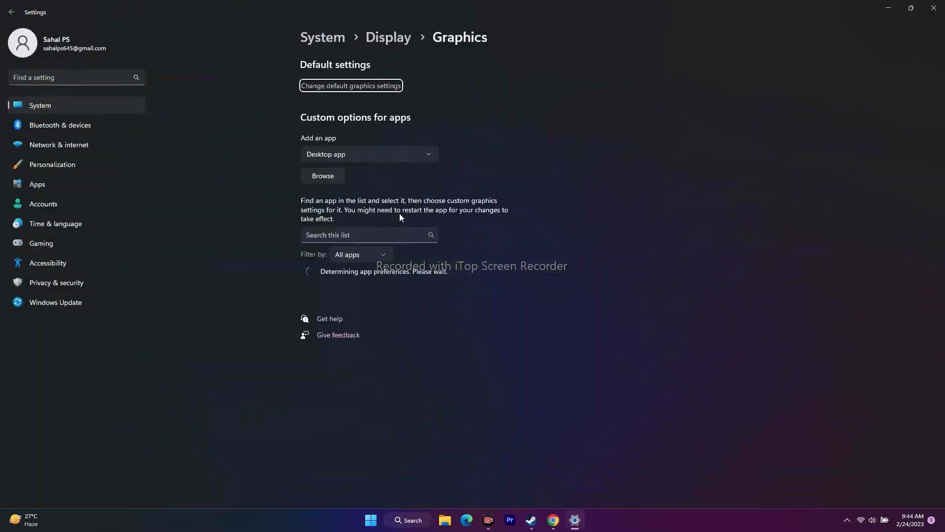
scroll(741, 204, "down", 3)
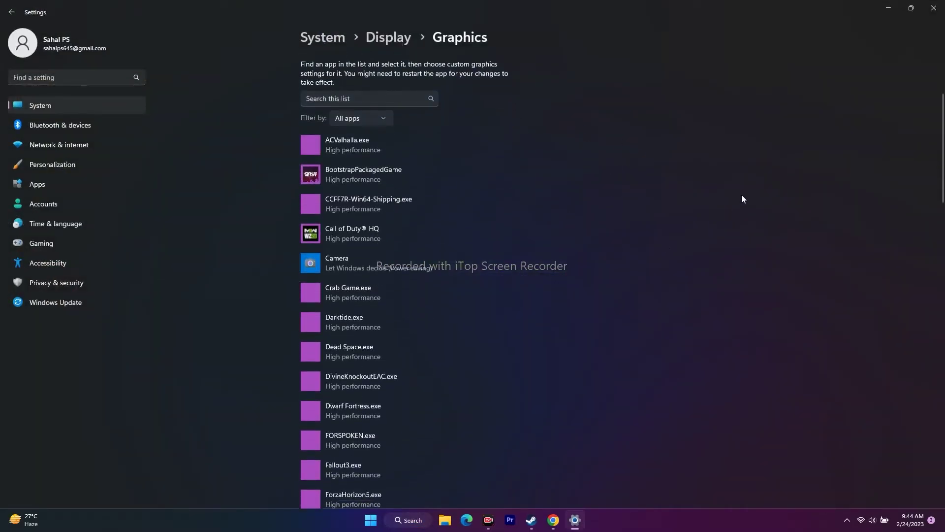
scroll(742, 199, "down", 20)
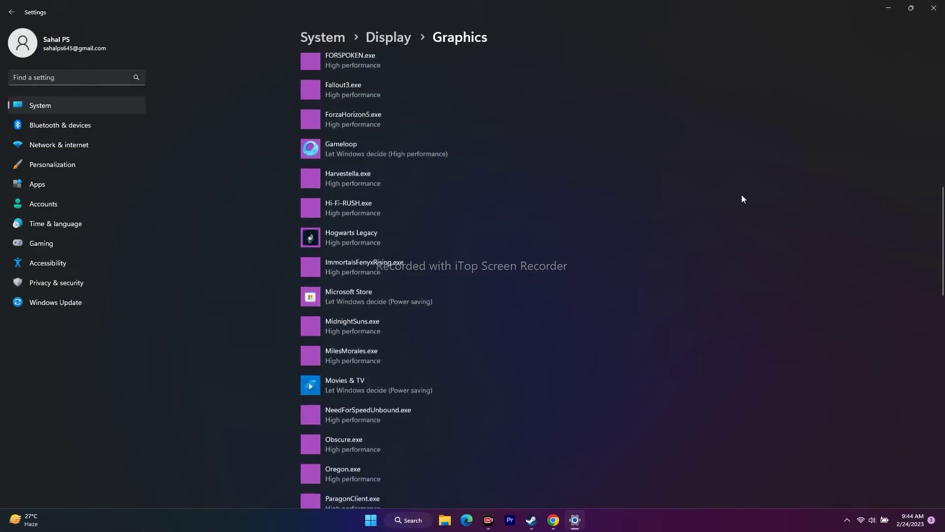
scroll(742, 199, "down", 5)
scroll(740, 199, "up", 20)
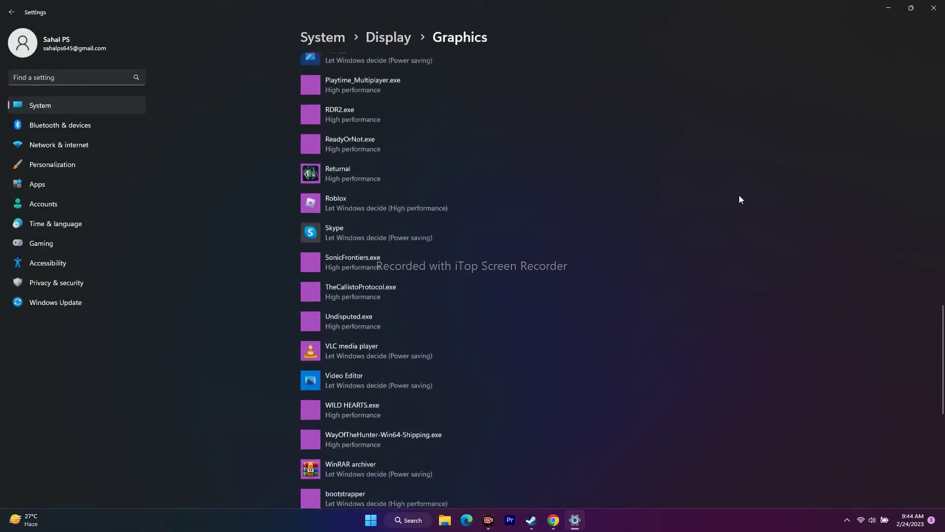
scroll(740, 199, "up", 1)
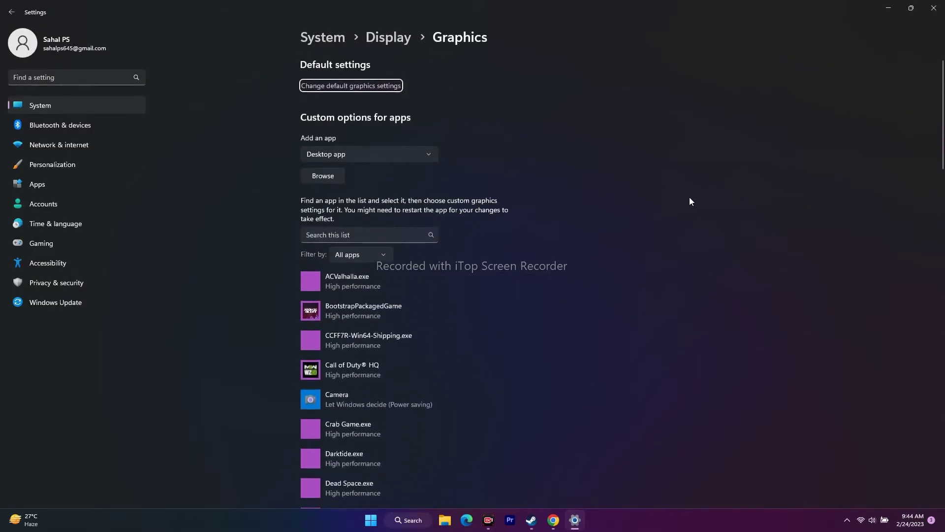
- Browse for a desktop app to add, going to C:, Program Files (x86), Steam, steamapps, common
left_click(325, 176)
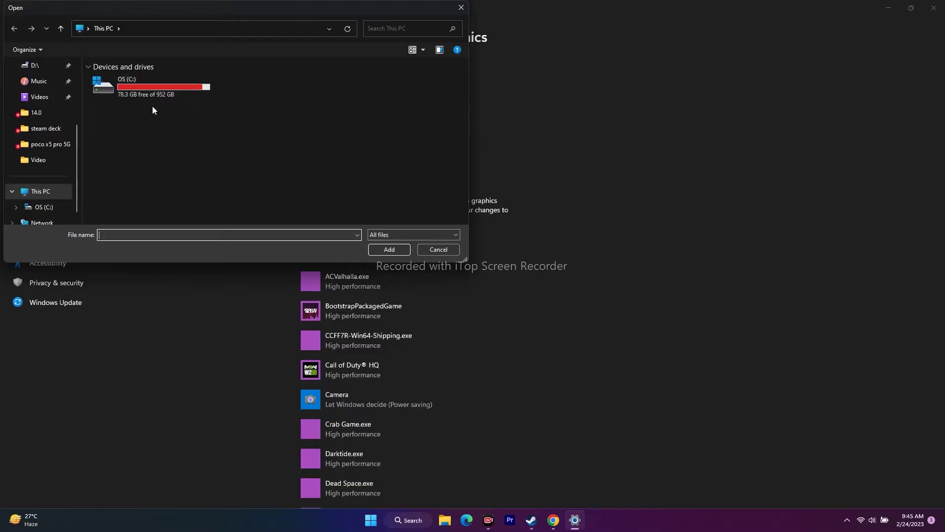
double_click(131, 92)
scroll(140, 148, "down", 6)
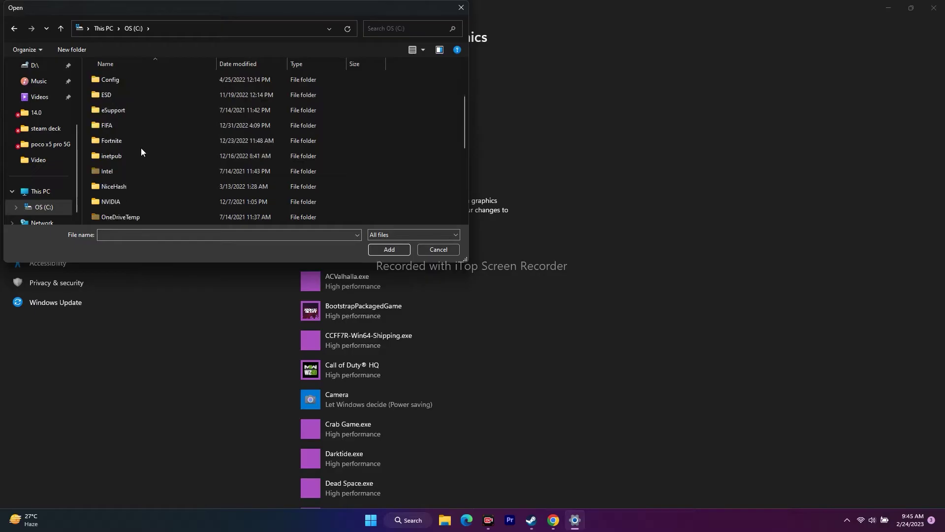
double_click(149, 128)
scroll(173, 121, "down", 5)
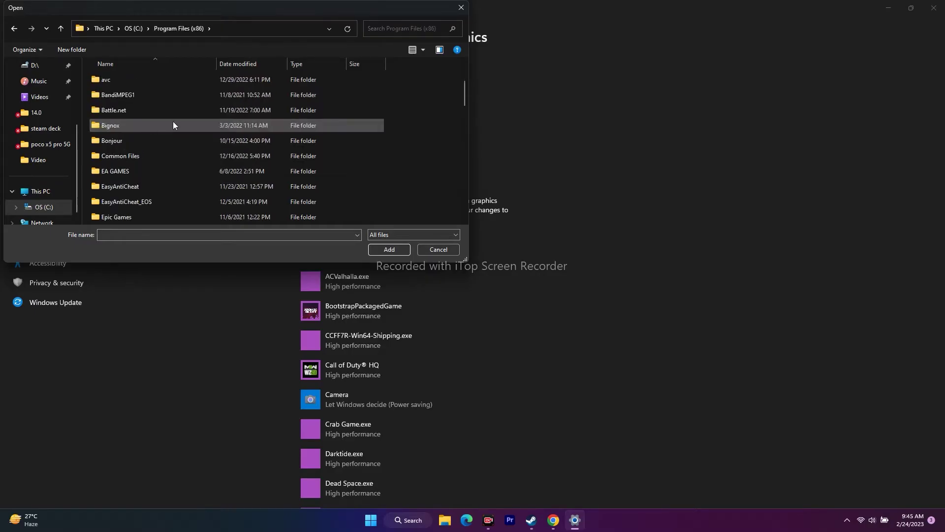
scroll(141, 154, "down", 6)
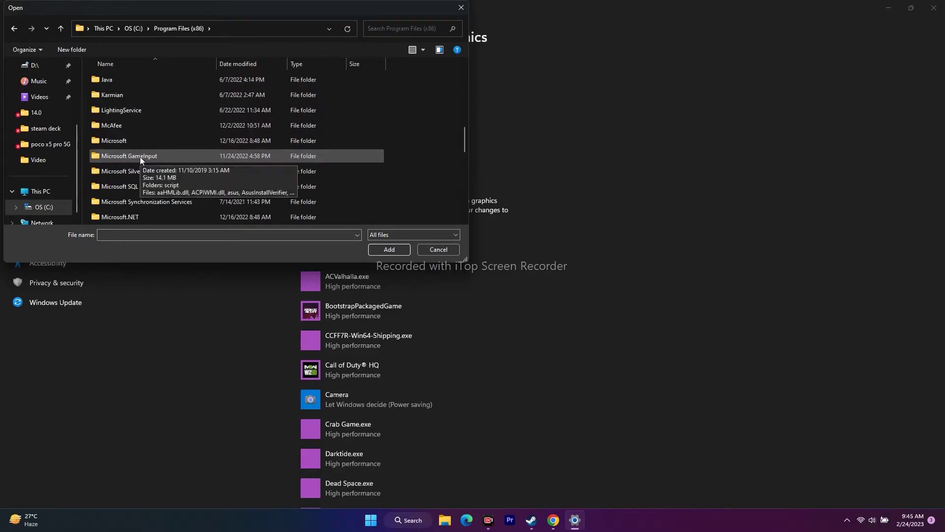
scroll(138, 163, "down", 4)
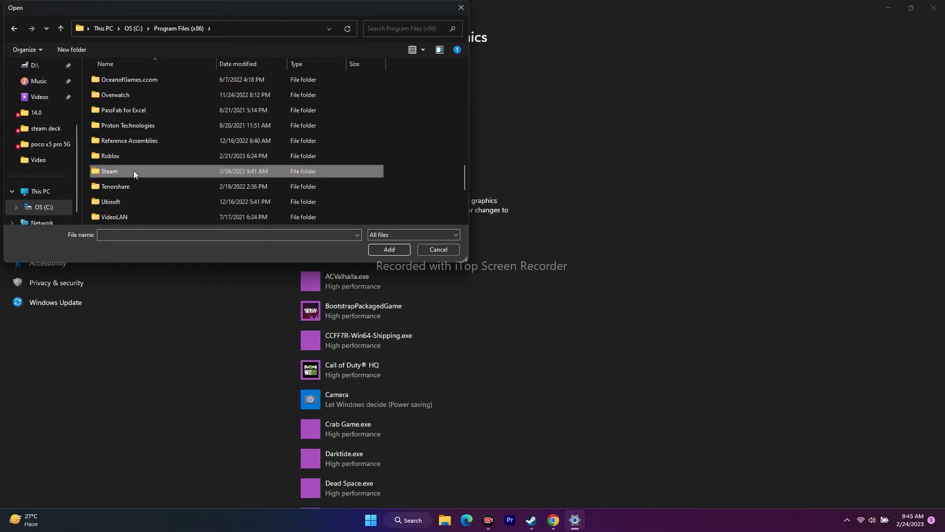
double_click(133, 170)
scroll(148, 129, "down", 1)
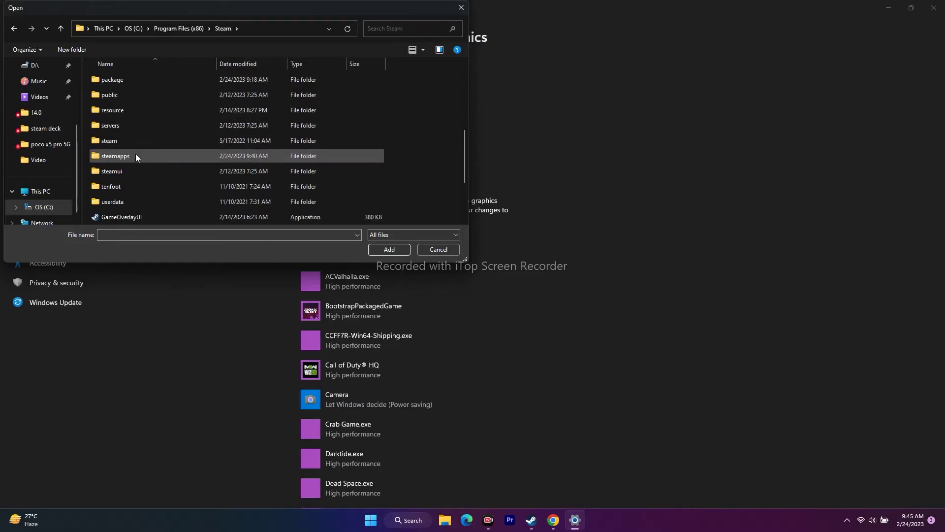
double_click(135, 154)
double_click(128, 79)
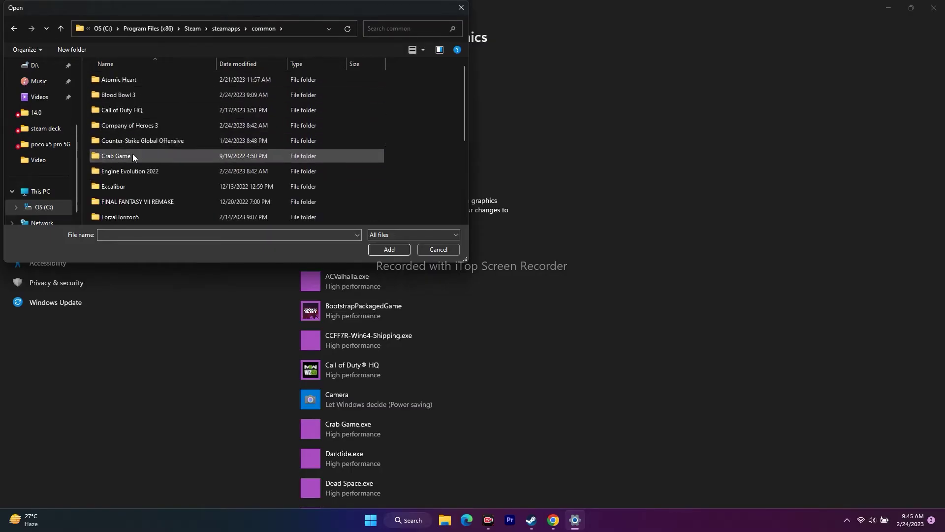
- Add the SonsOfTheForest application from the Sons Of The Forest folder to the custom graphics options
scroll(140, 162, "down", 1)
scroll(147, 144, "down", 3)
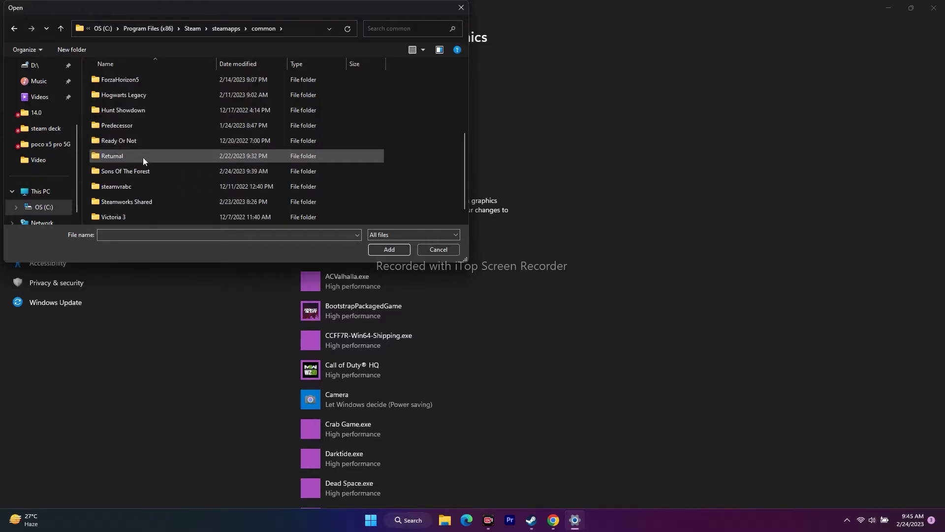
scroll(138, 186, "up", 1)
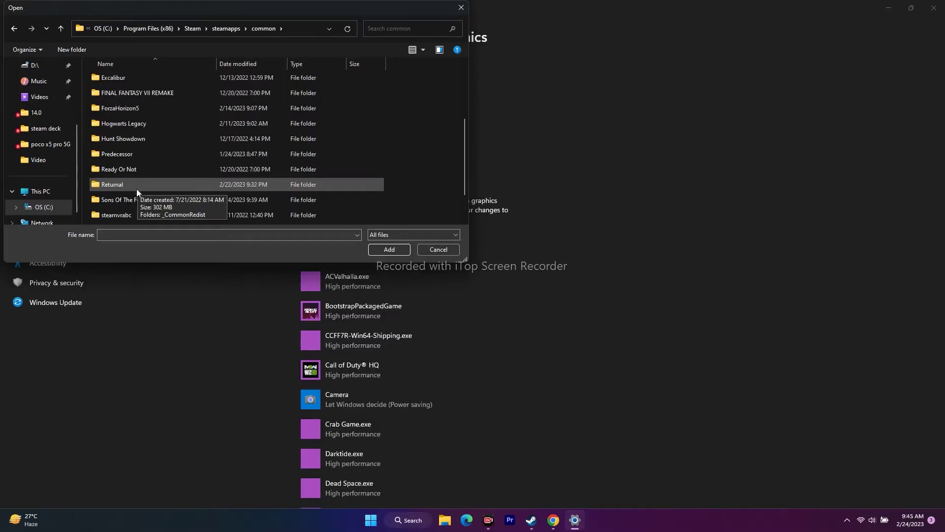
double_click(134, 200)
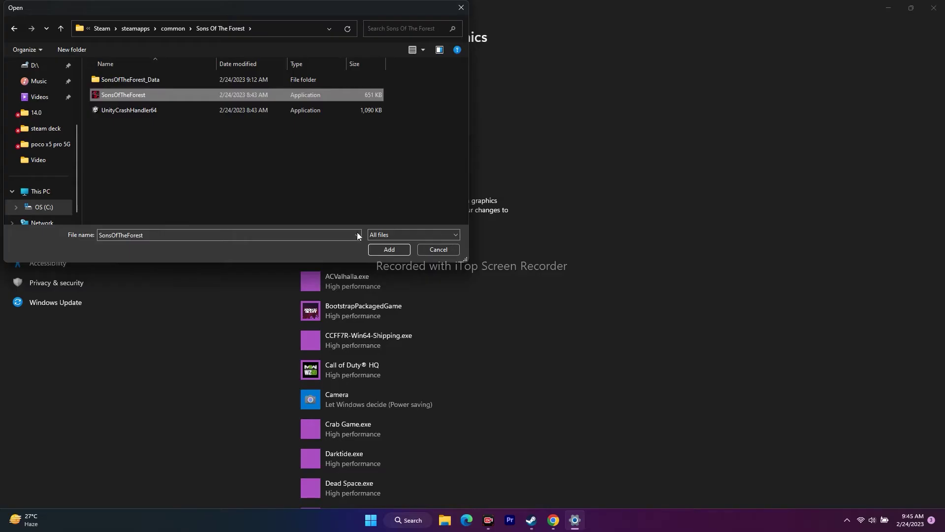
left_click(389, 249)
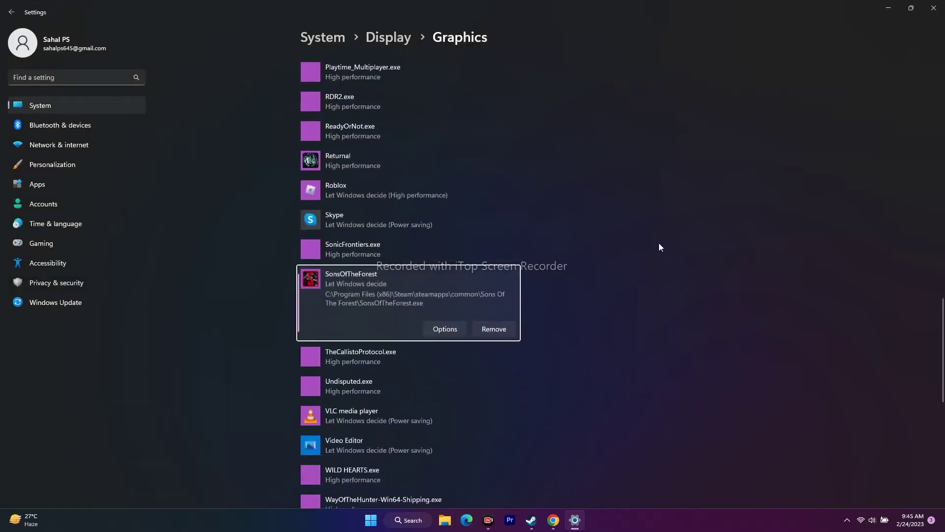
- Set the graphics preference of SonsOfTheForest to High performance, save it and close Settings
scroll(441, 273, "down", 2)
left_click(445, 262)
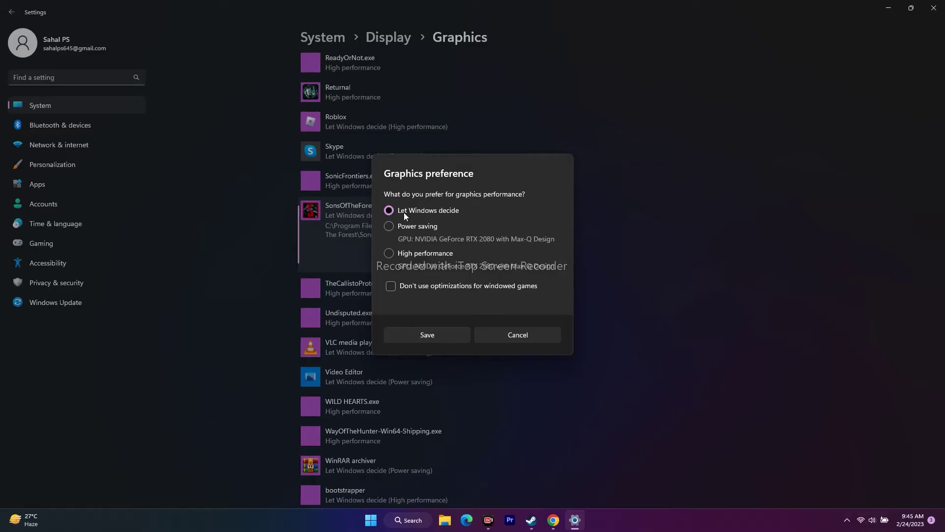
left_click(389, 253)
left_click(441, 334)
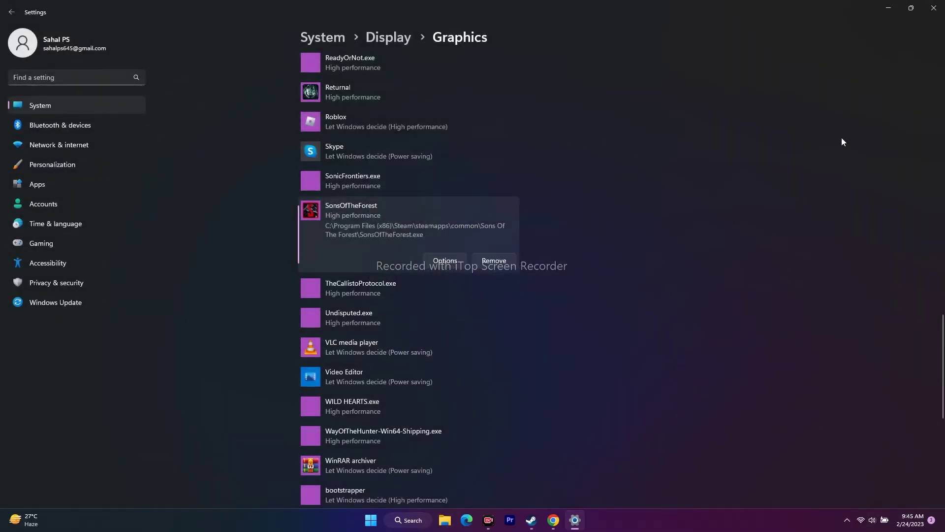
left_click(934, 7)
- Open the Documents folder in File Explorer, look through its contents and close the window
left_click(531, 520)
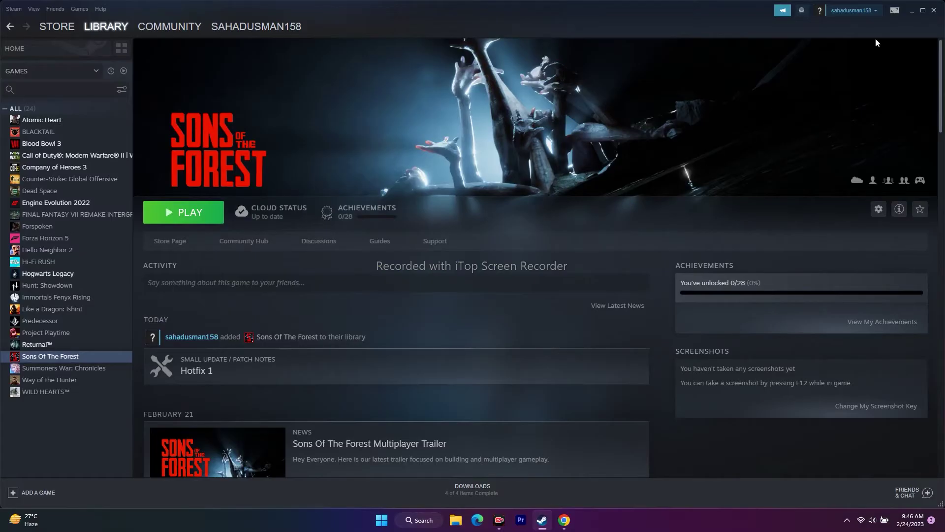
left_click(913, 11)
left_click(456, 520)
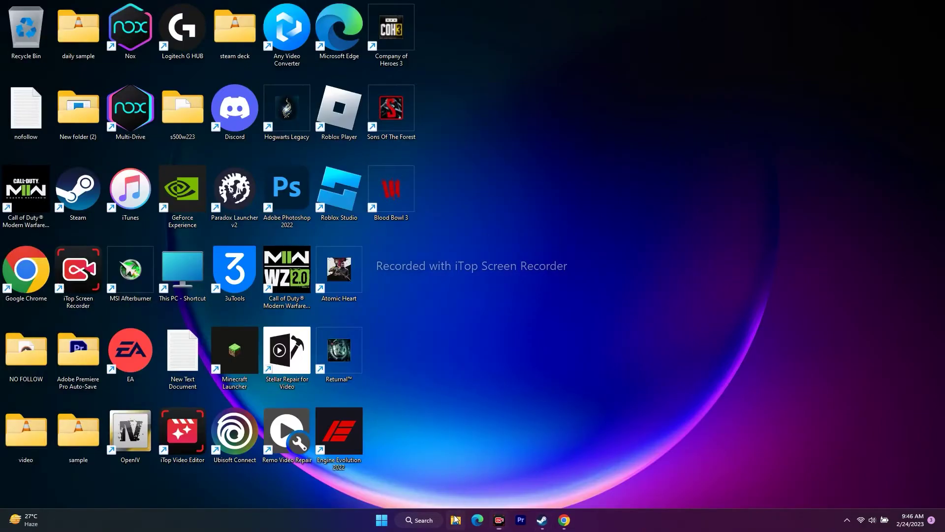
left_click(44, 314)
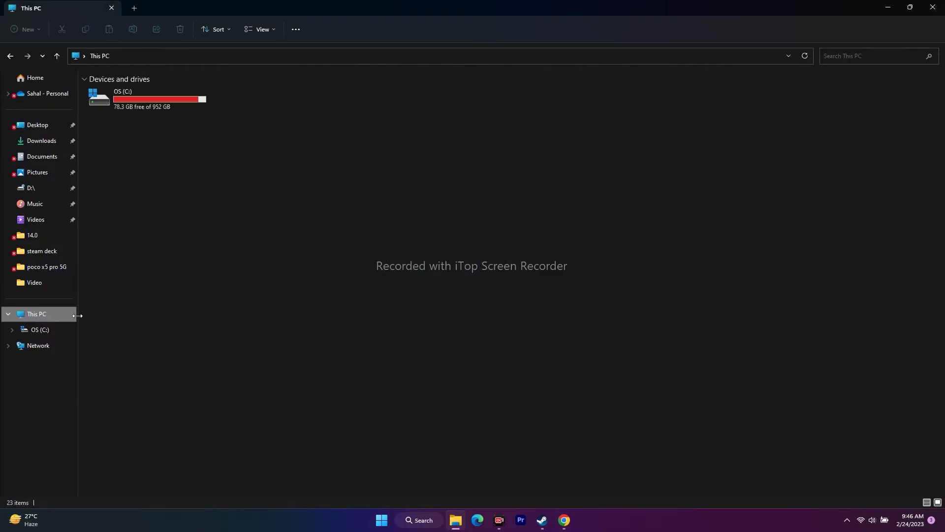
left_click(43, 156)
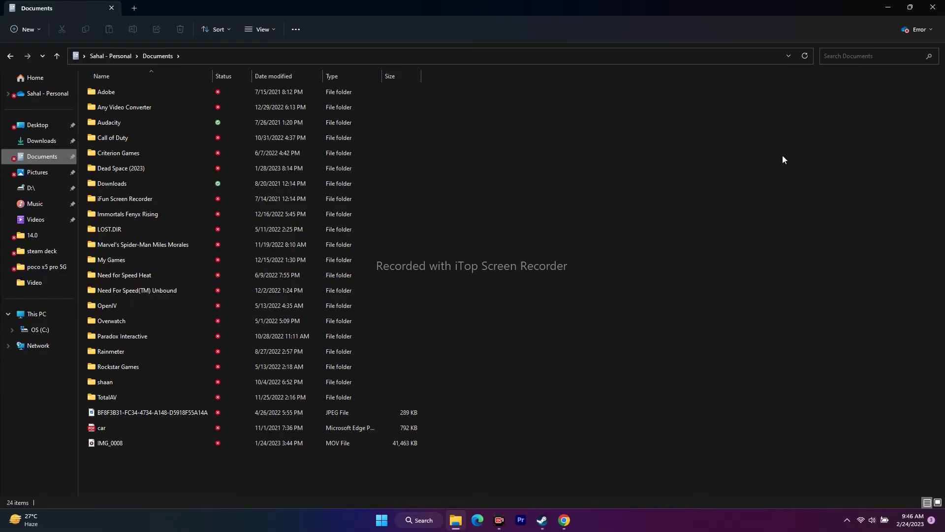
left_click(933, 7)
left_click(542, 520)
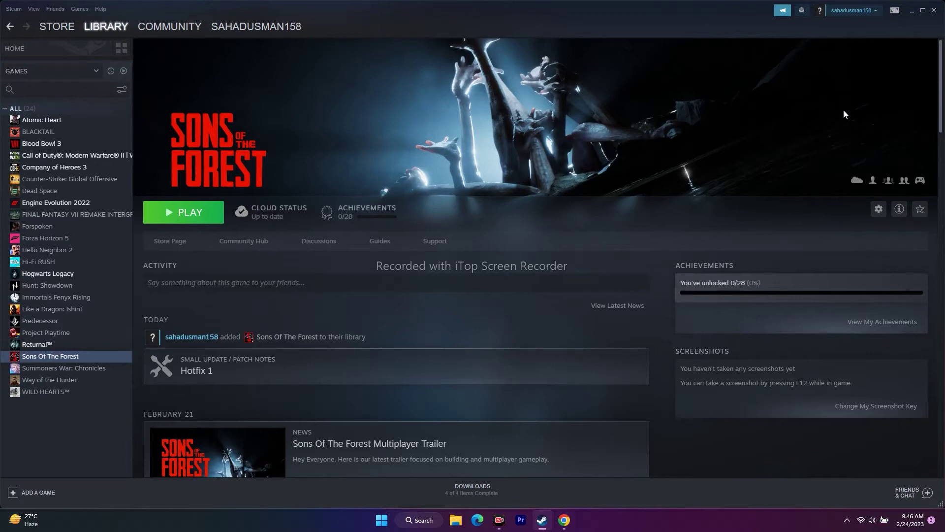
left_click(912, 10)
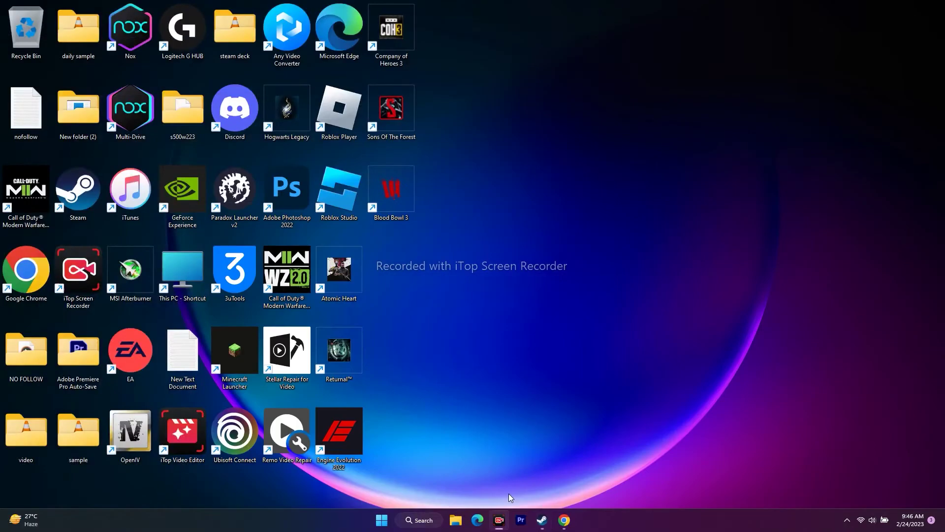
- Search Windows for Control Panel, open it and set its view to Large icons
left_click(417, 520)
type("CONTR")
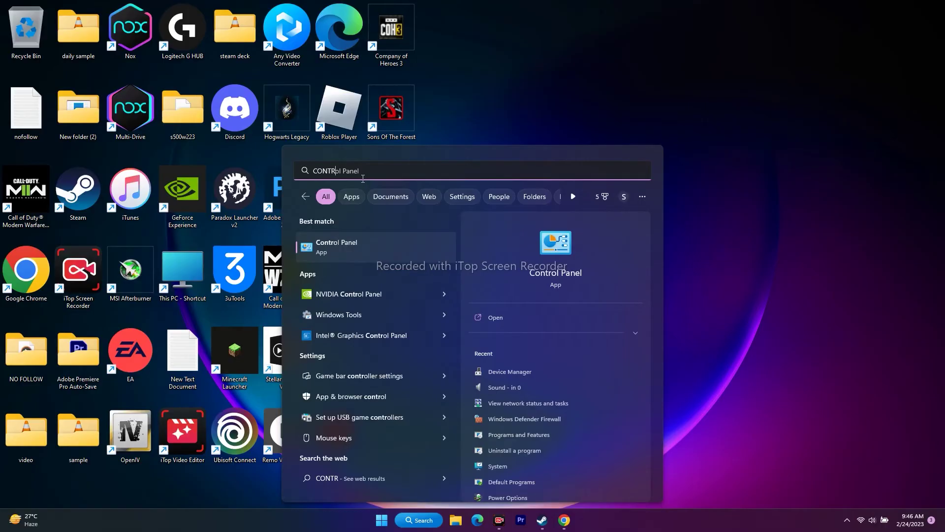
left_click(368, 253)
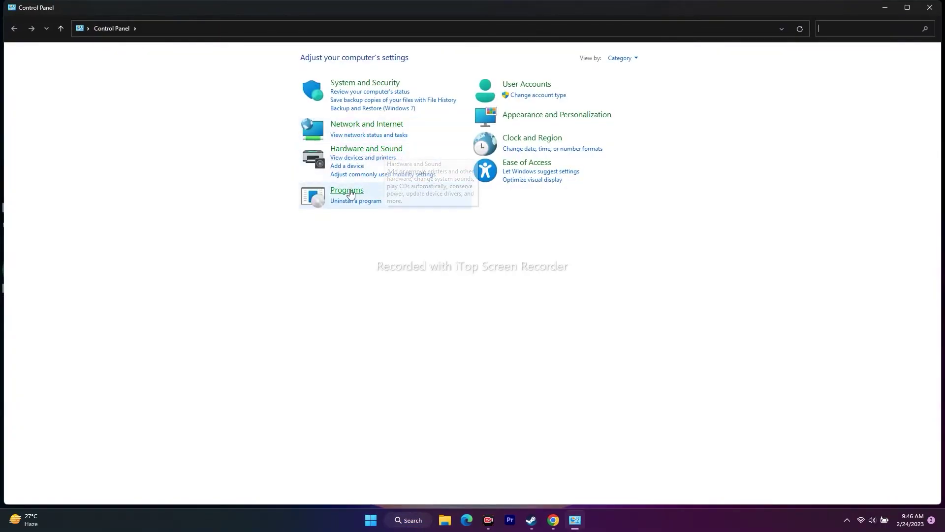
left_click(633, 59)
left_click(650, 87)
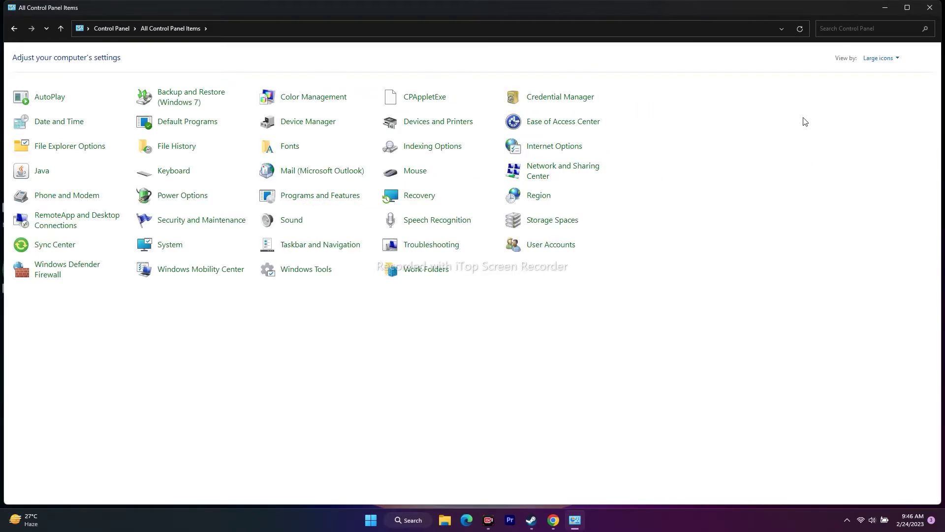
- Open the allowed apps list of Windows Defender Firewall and look through it for Sons Of The Forest
left_click(875, 63)
left_click(770, 246)
left_click(56, 269)
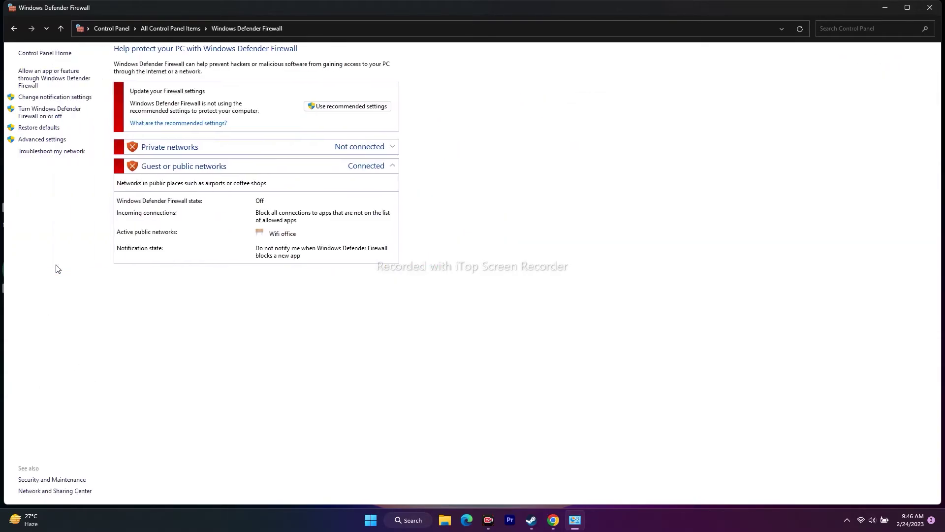
left_click(44, 80)
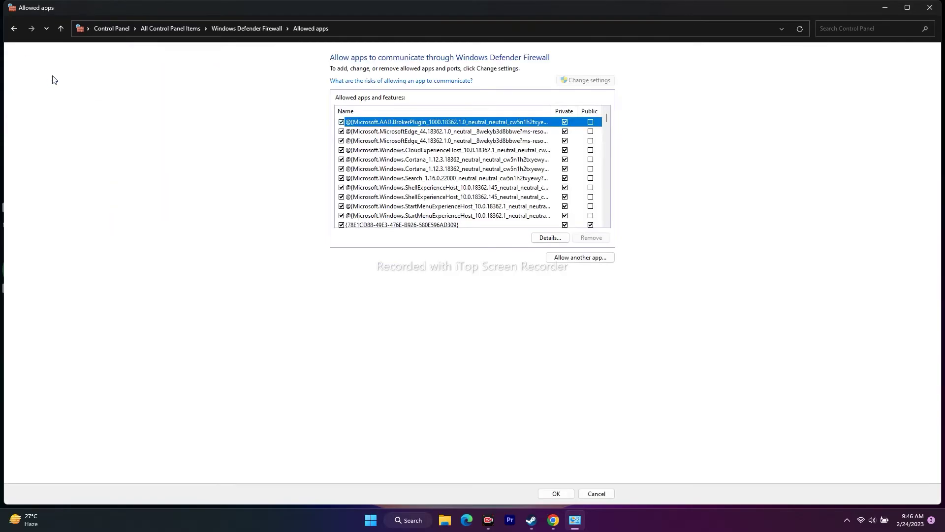
scroll(456, 161, "down", 12)
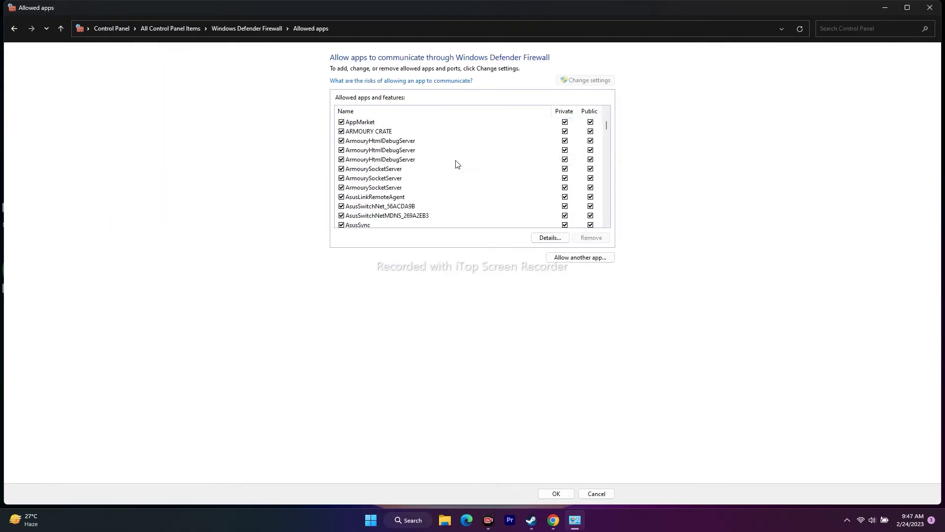
scroll(456, 161, "down", 15)
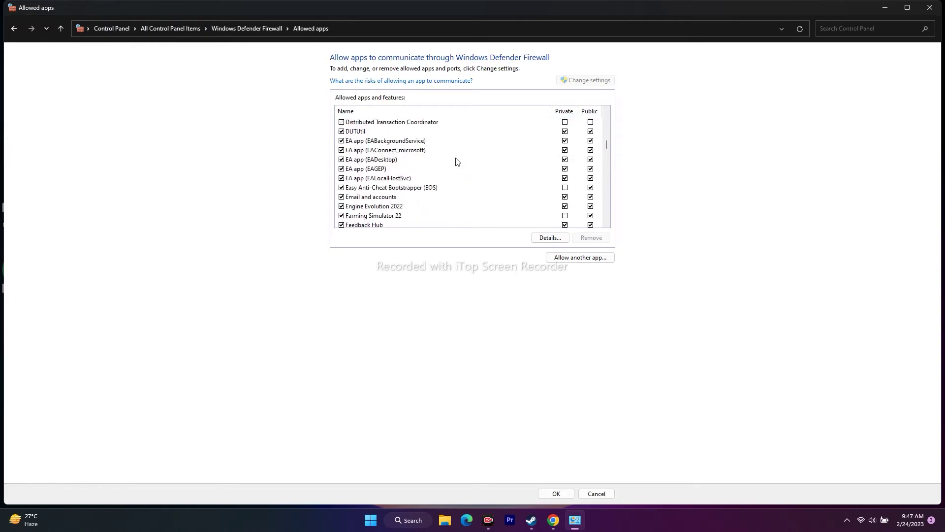
scroll(456, 161, "down", 15)
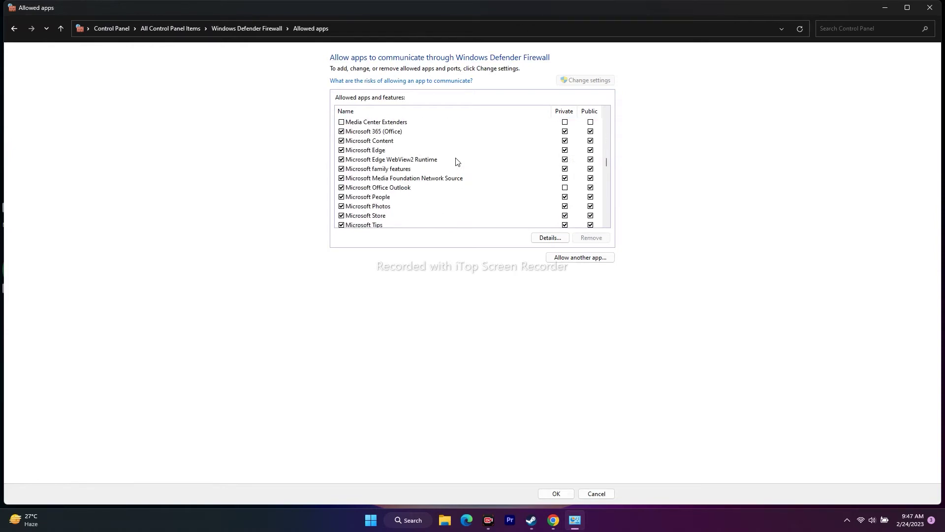
scroll(456, 161, "down", 15)
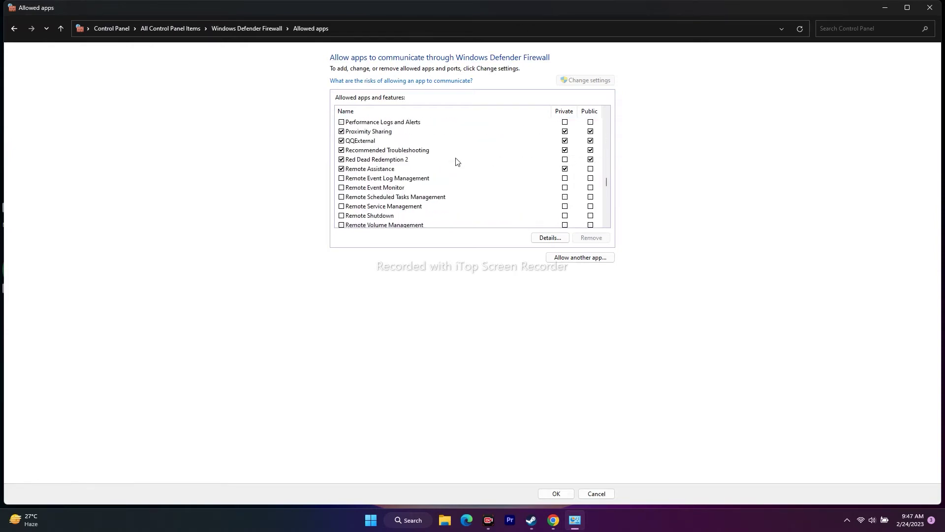
scroll(457, 161, "down", 1)
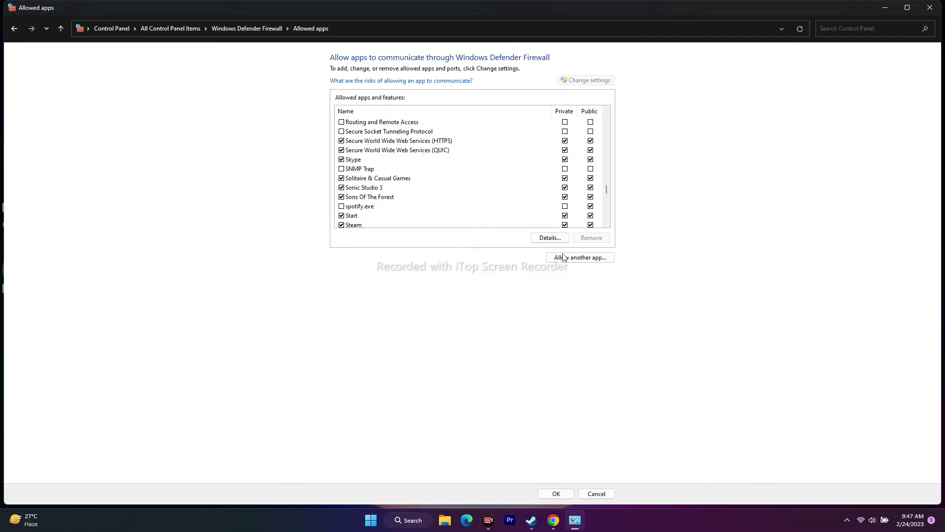
- Start allowing another app through the firewall and browse to C:, Program Files (x86), Steam, steamapps, common
left_click(589, 258)
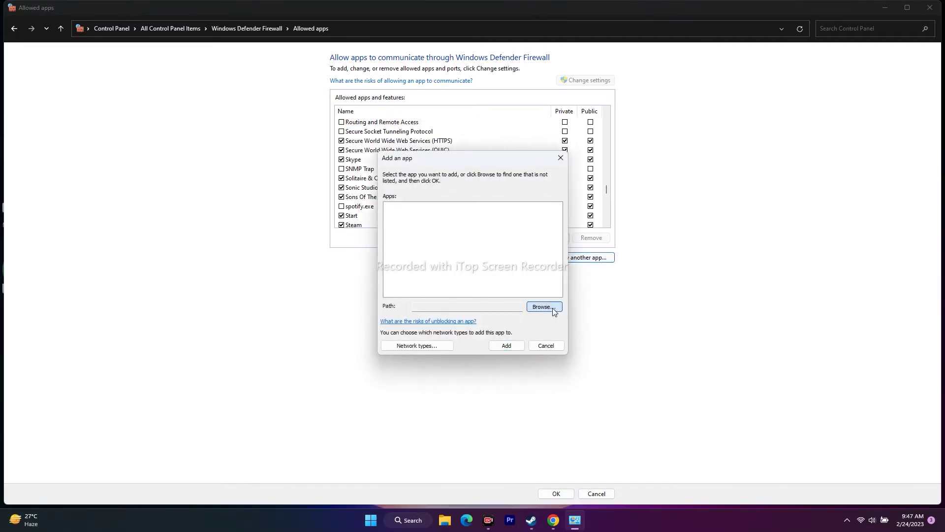
left_click(552, 307)
scroll(152, 267, "down", 1)
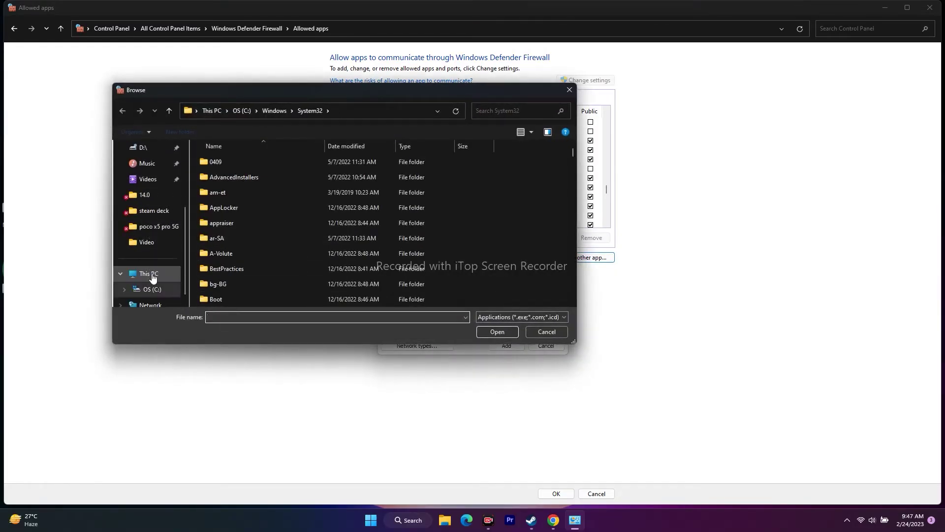
left_click(149, 273)
double_click(262, 167)
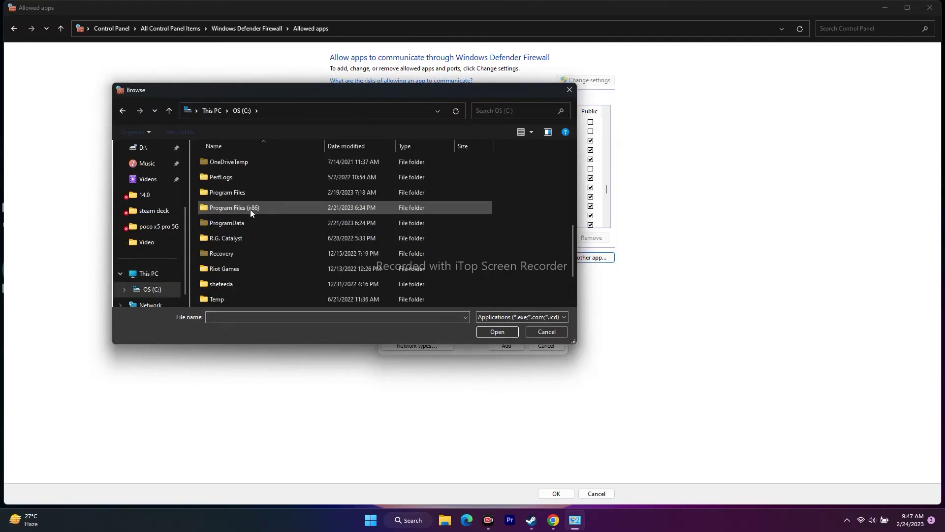
double_click(250, 209)
scroll(251, 190, "down", 3)
scroll(251, 190, "down", 10)
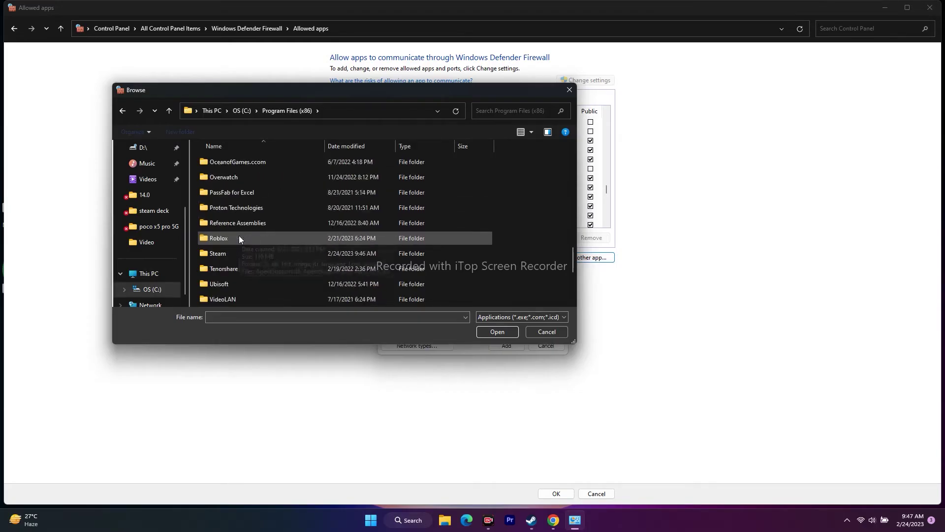
double_click(229, 254)
scroll(257, 206, "down", 4)
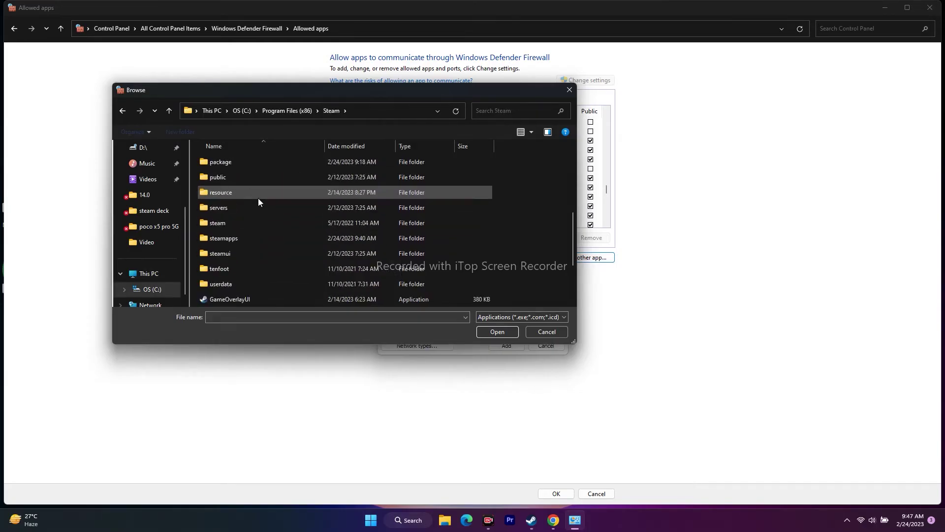
double_click(247, 237)
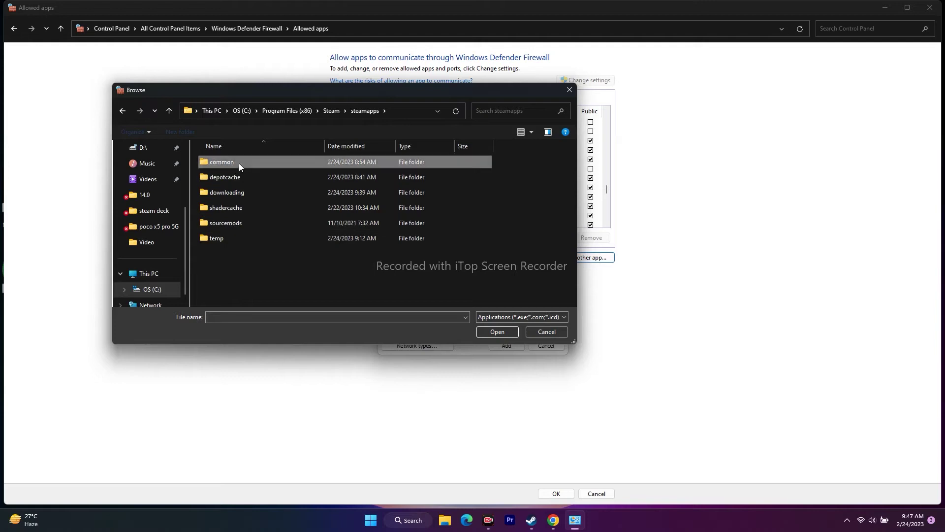
double_click(239, 163)
- Try to add the SonsOfTheForest application from the Sons Of The Forest folder to the allowed apps, then close the dialogs and Control Panel
scroll(239, 226, "down", 5)
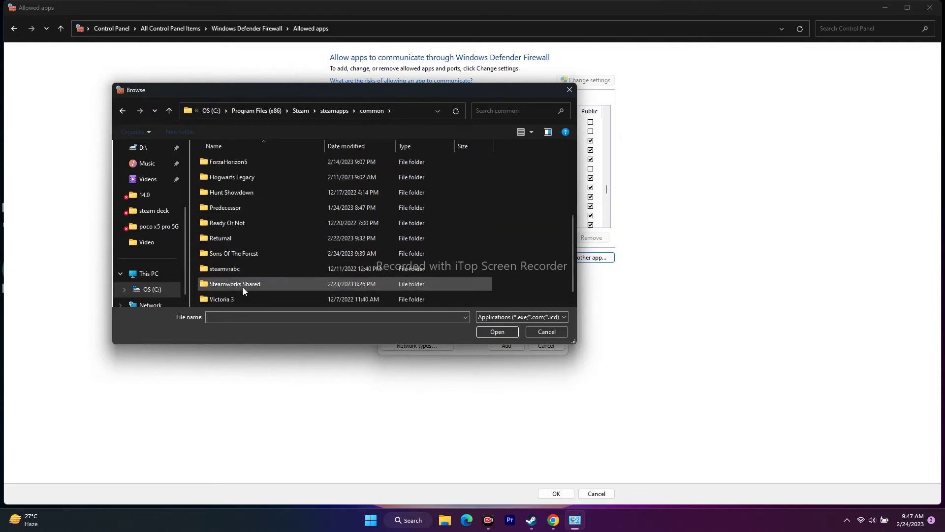
scroll(252, 259, "down", 1)
double_click(248, 240)
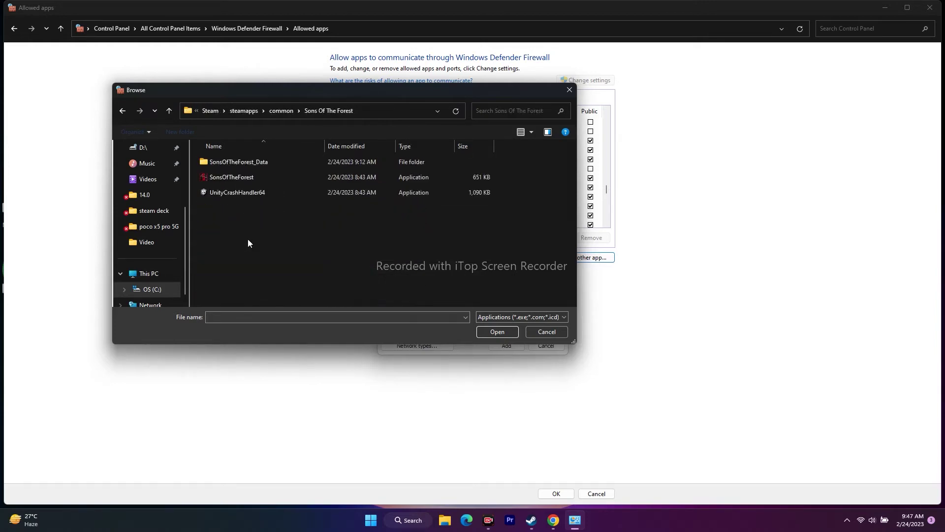
left_click(258, 179)
left_click(487, 327)
left_click(505, 346)
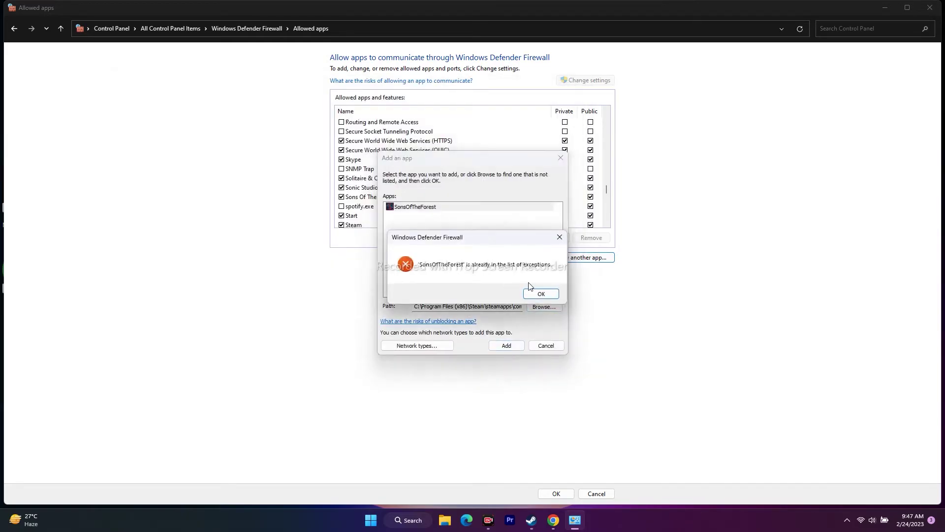
left_click(550, 297)
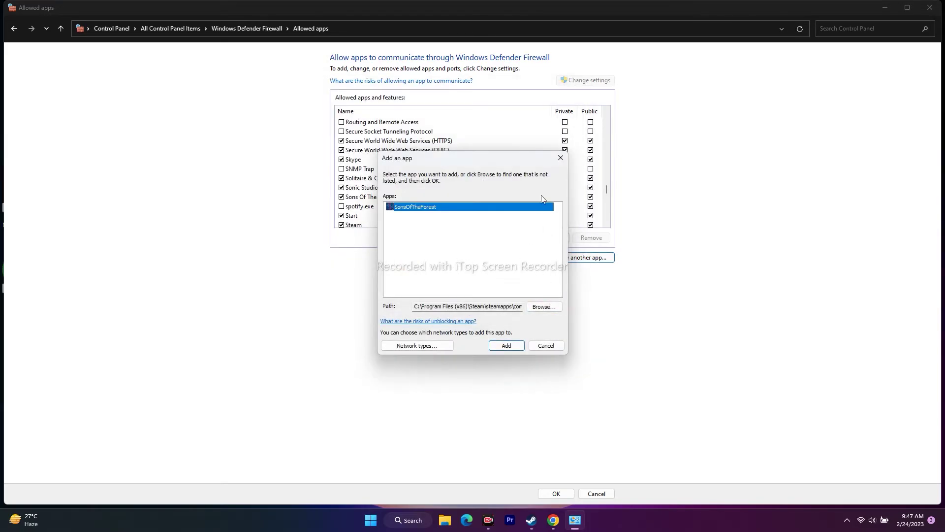
left_click(561, 158)
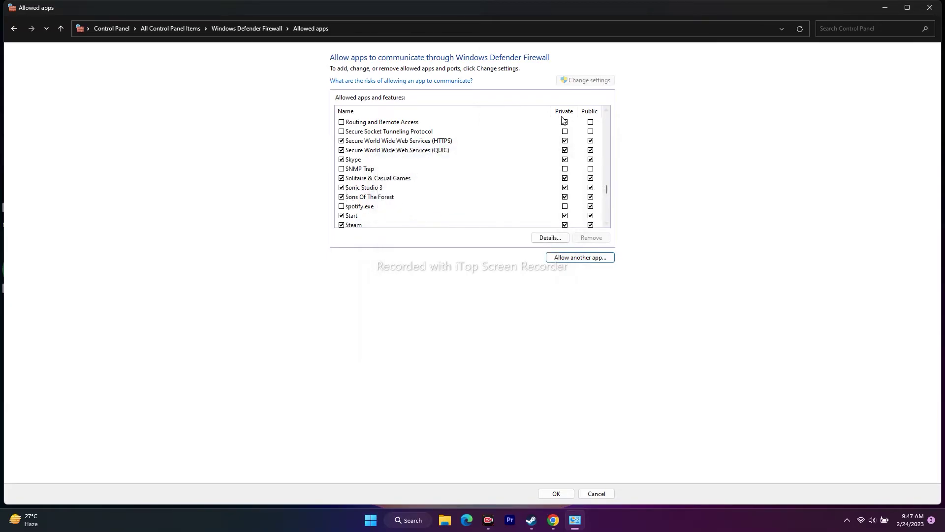
left_click(565, 206)
left_click(938, 9)
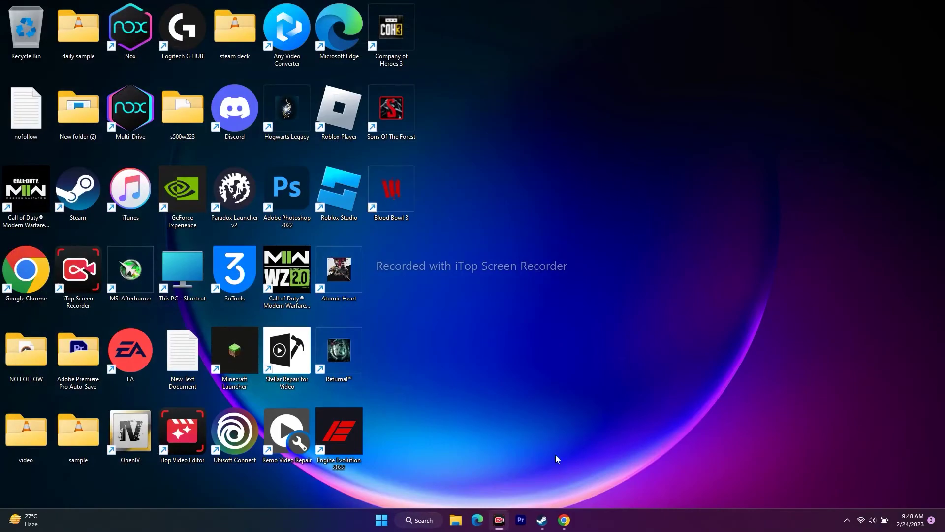
- Switch to Chrome and look at the open NVIDIA and AMD Drivers and Support pages
left_click(542, 520)
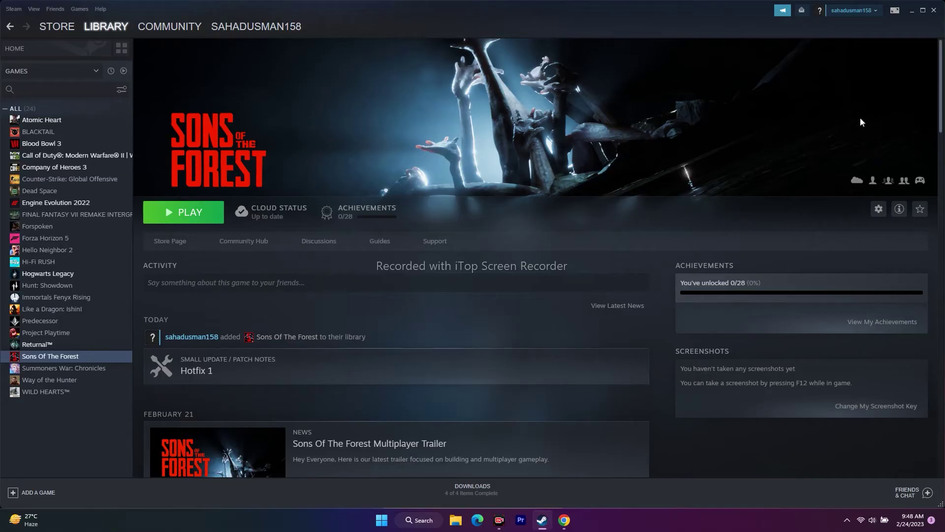
left_click(910, 11)
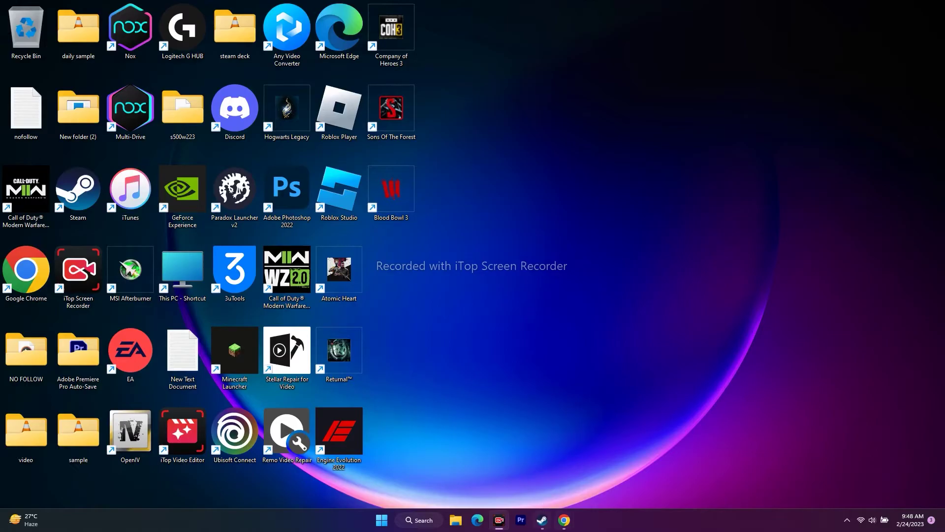
mouse_move(569, 526)
left_click(611, 471)
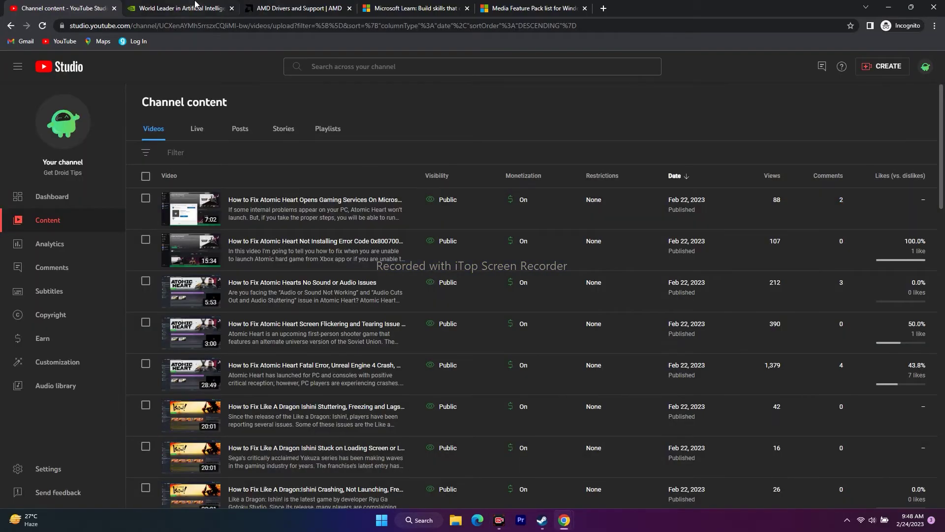
key("ctrl+Tab")
left_click(509, 117)
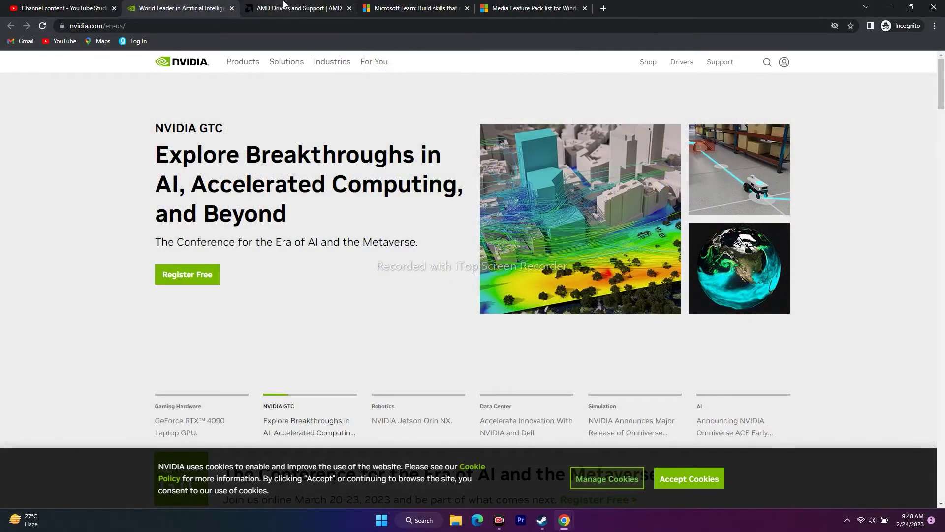
left_click(285, 8)
left_click(160, 8)
left_click(288, 6)
- Open NVIDIA's Drivers page, search for the GeForce RTX 4090 Laptop GPU driver with Windows 11 as operating system, and check the result's details
left_click(178, 4)
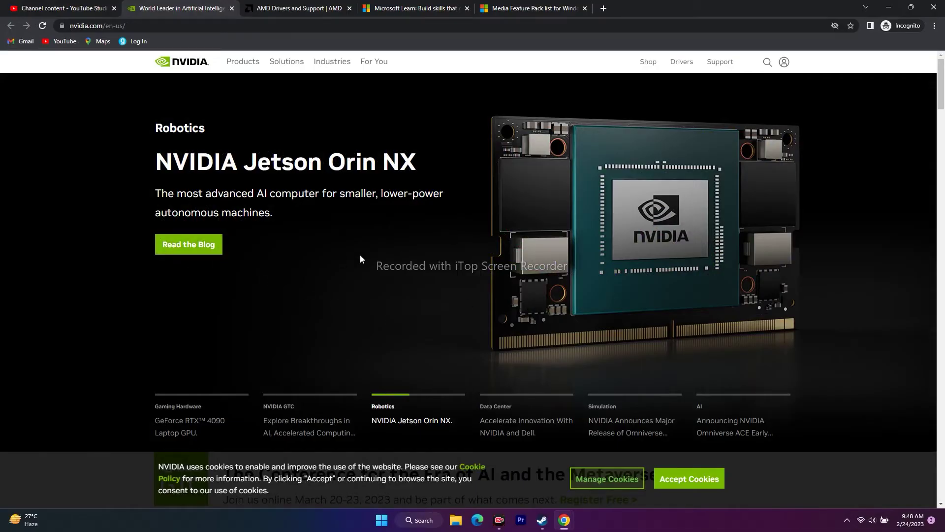
left_click(681, 62)
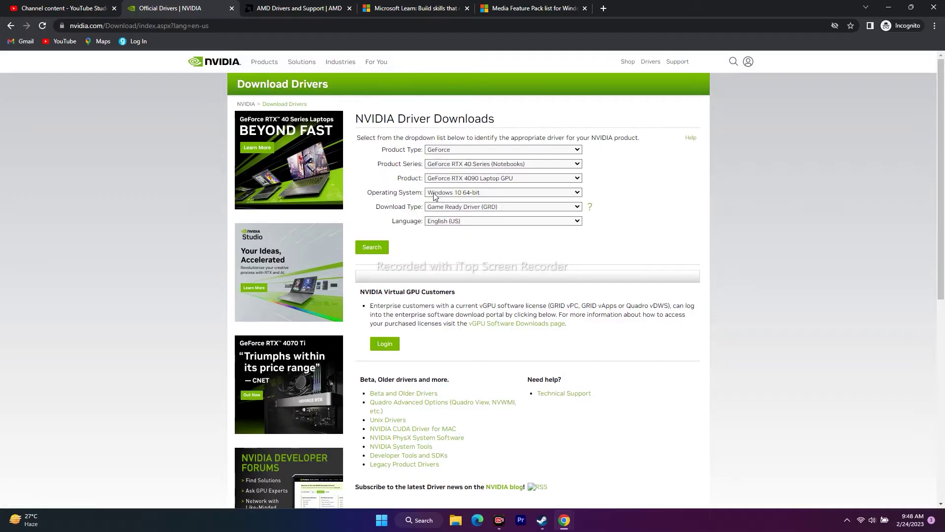
left_click(479, 193)
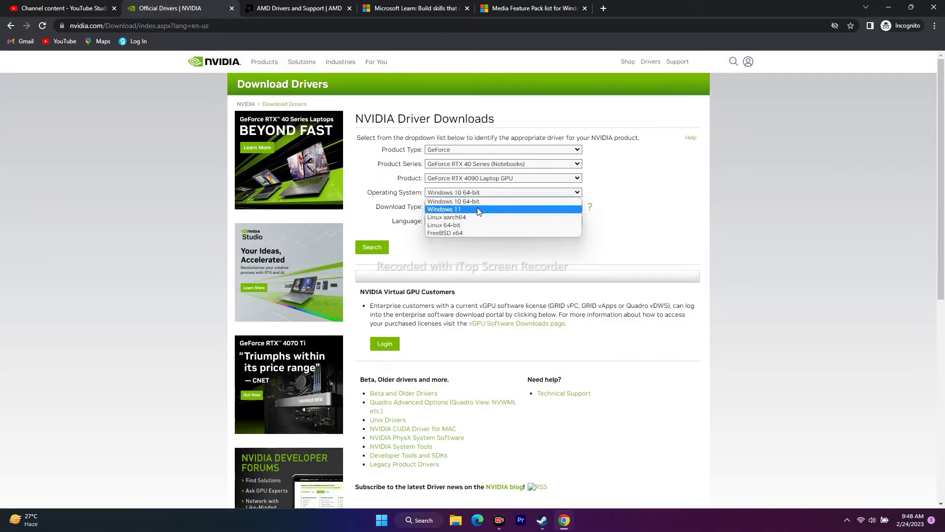
left_click(476, 209)
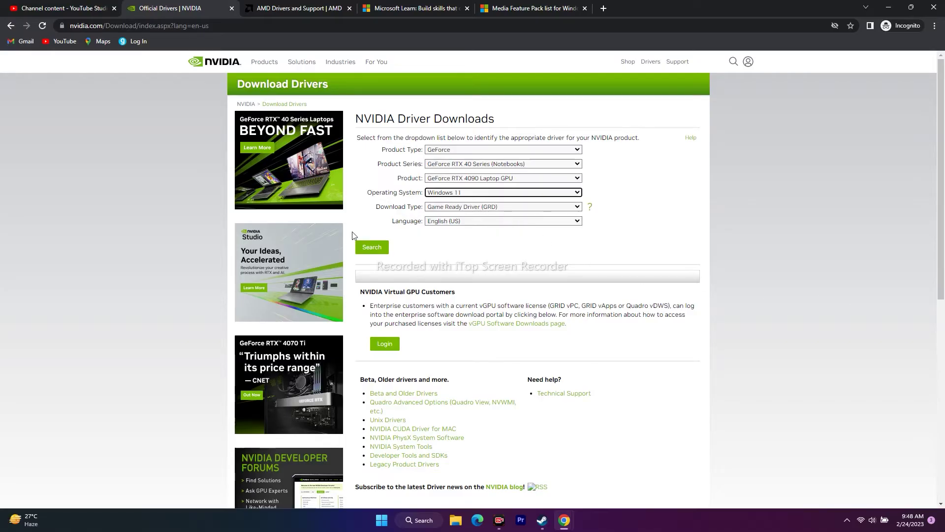
left_click(372, 247)
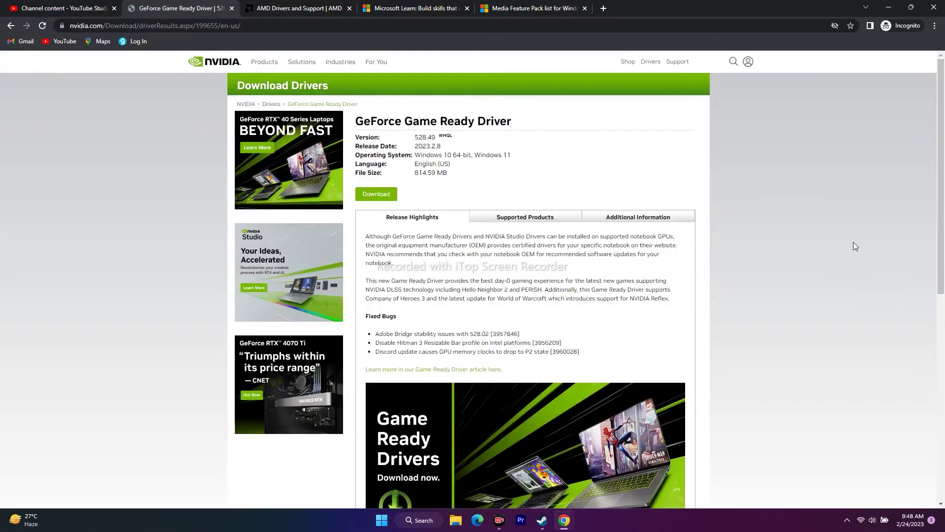
double_click(416, 139)
left_click(484, 143)
- On the AMD support page, choose Graphics, AMD Radeon RX 6000 Series and the Radeon RX 6800, and submit to open its driver page
left_click(291, 9)
scroll(748, 222, "down", 3)
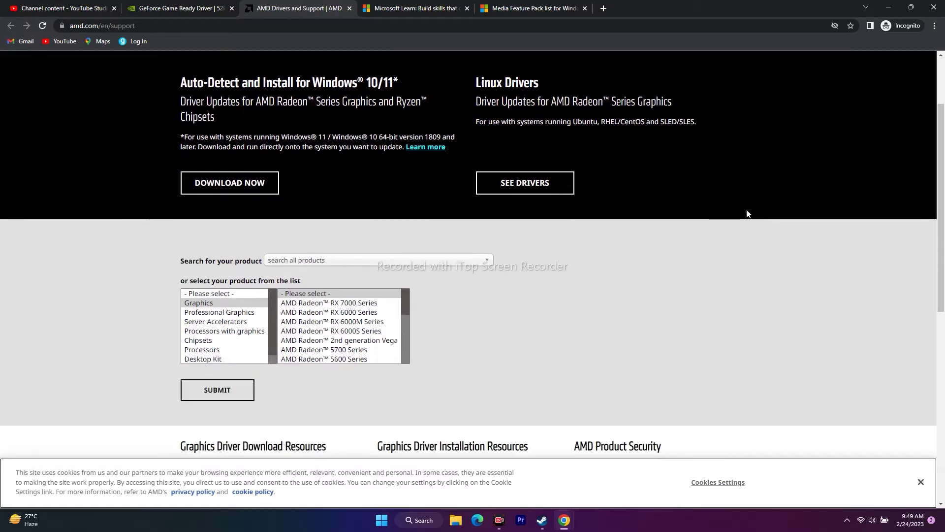
left_click(216, 257)
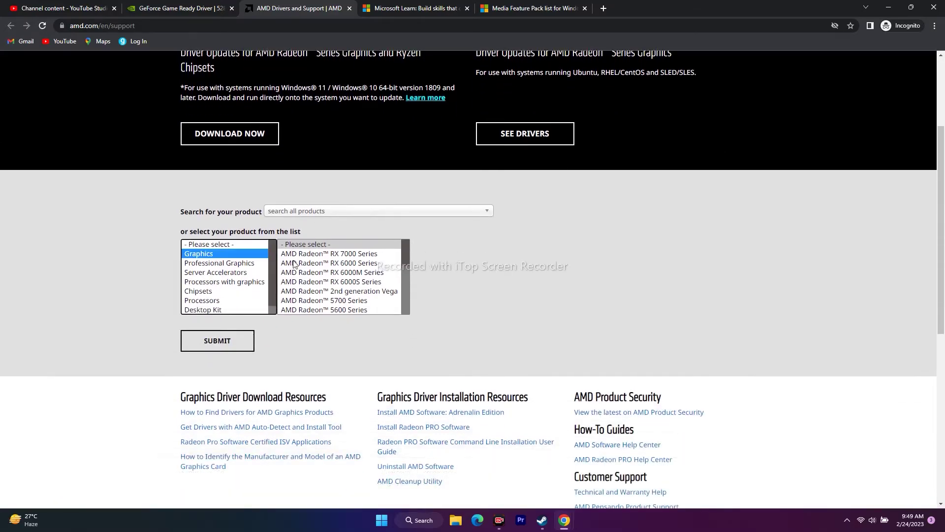
left_click(294, 262)
left_click(466, 263)
left_click(547, 265)
left_click(219, 341)
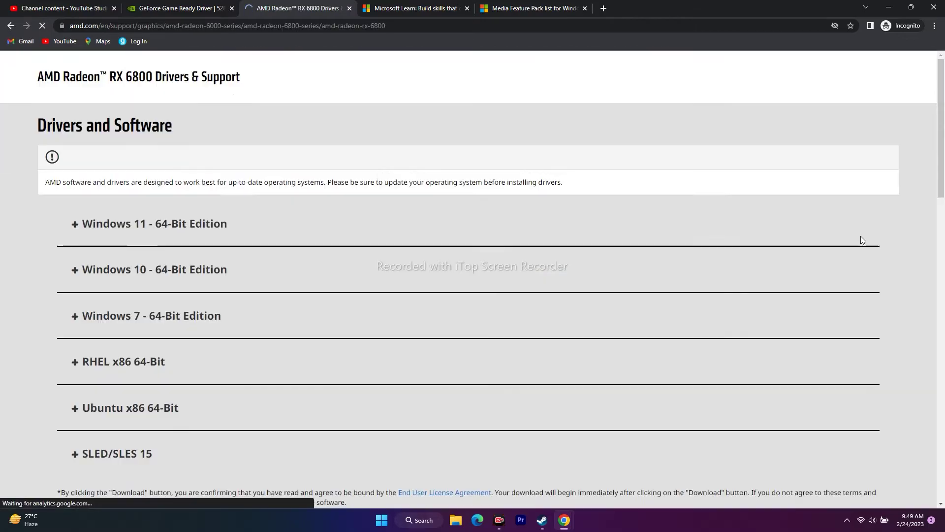
- Look at the Windows 11 and Windows 10 64-bit driver downloads for the Radeon RX 6800, collapsing each section again
scroll(451, 286, "down", 2)
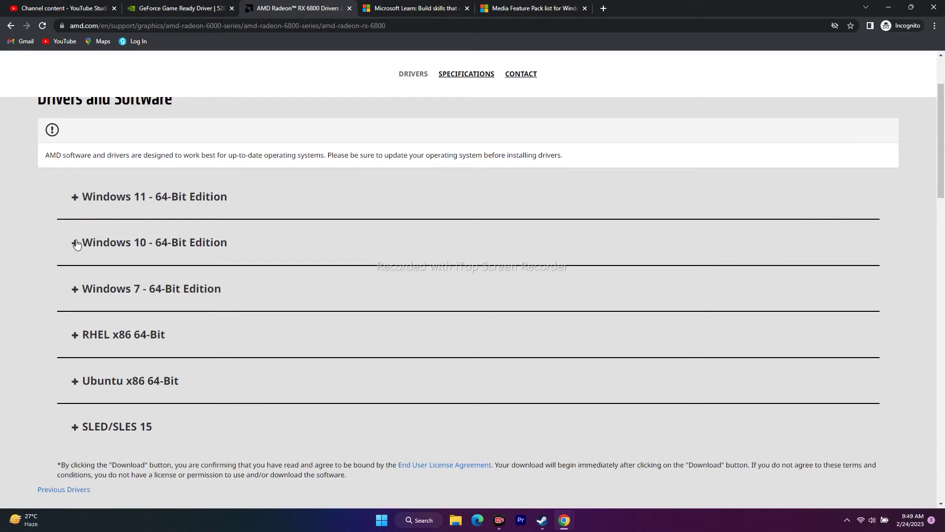
left_click(76, 197)
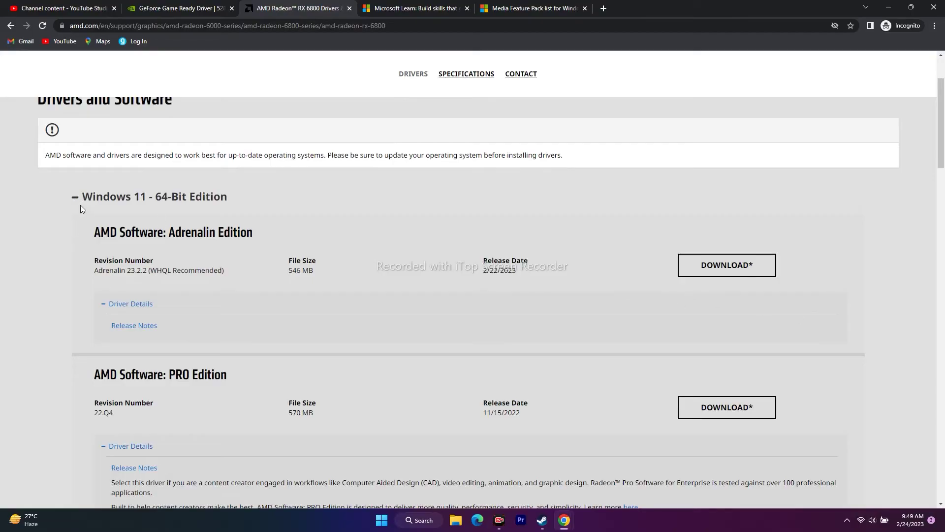
left_click(84, 206)
left_click(75, 243)
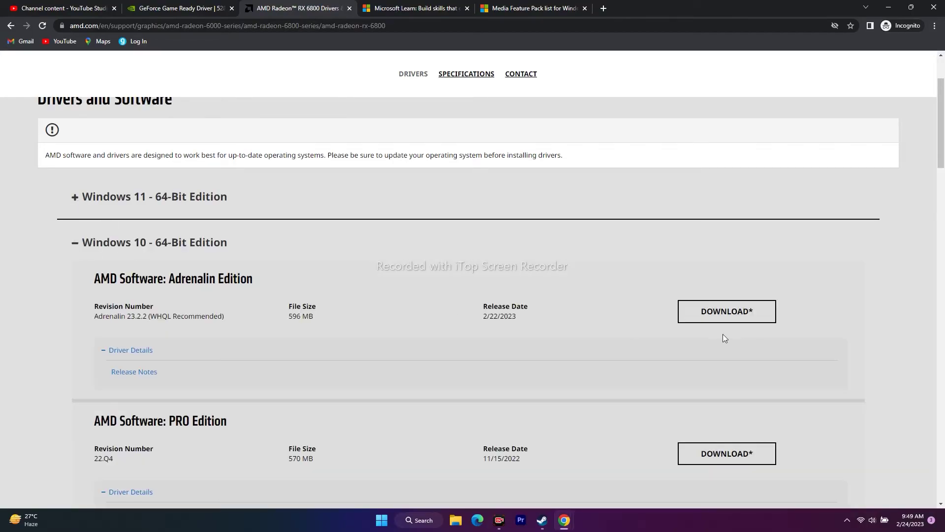
left_click(76, 246)
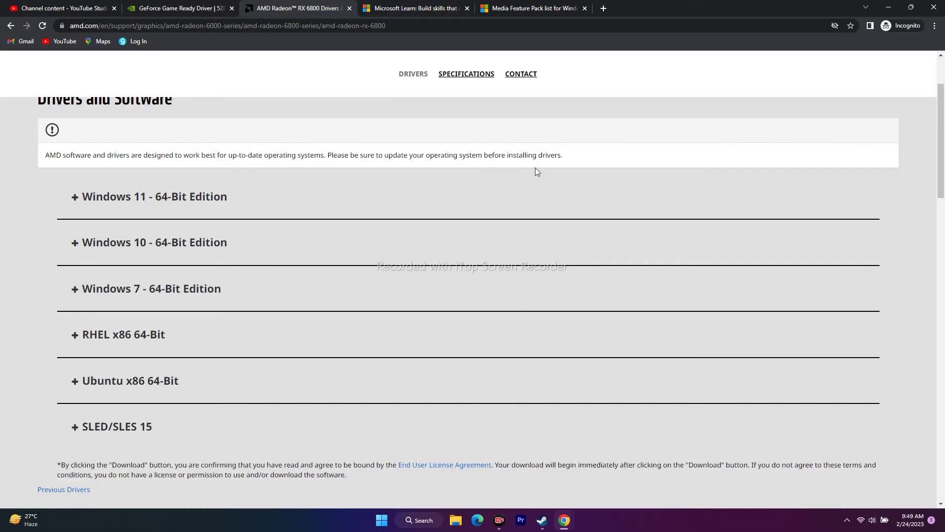
- Load google.com in the browser tab that holds Microsoft Learn
left_click(414, 8)
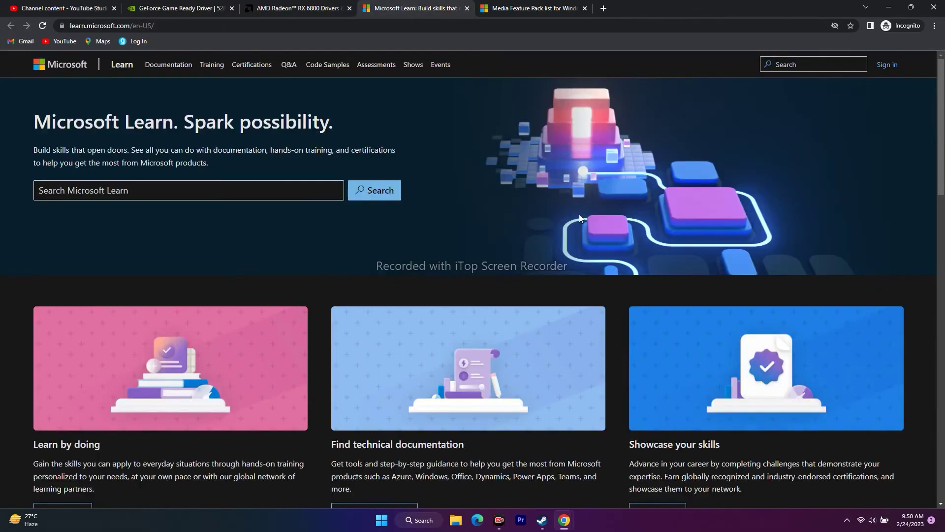
left_click(225, 26)
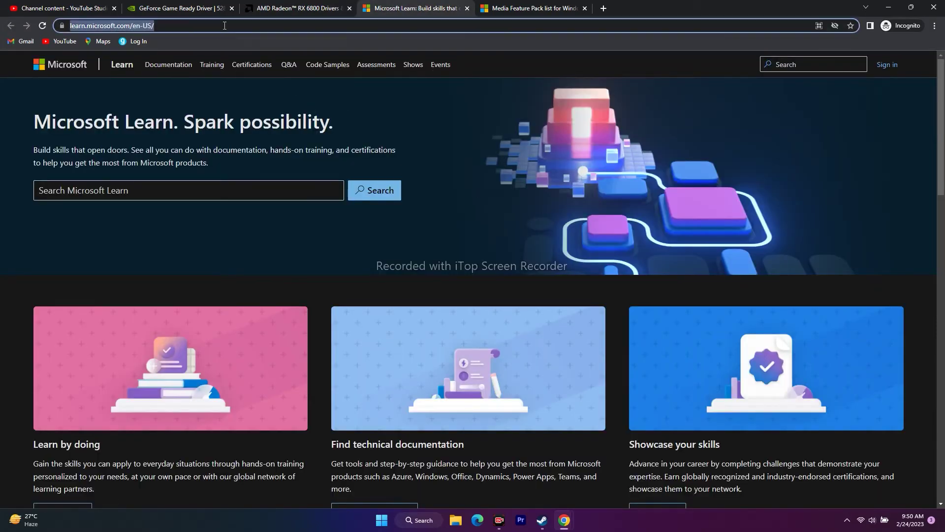
type("GOGLE")
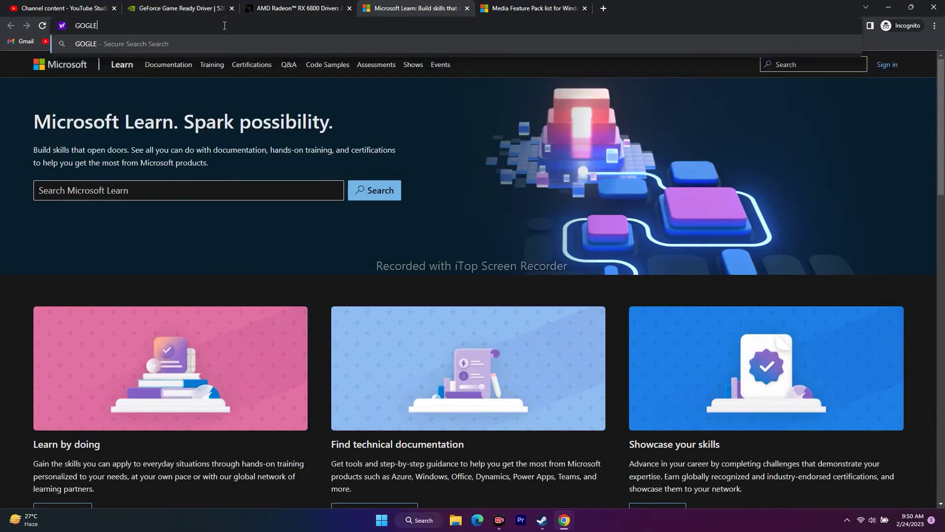
key("Return")
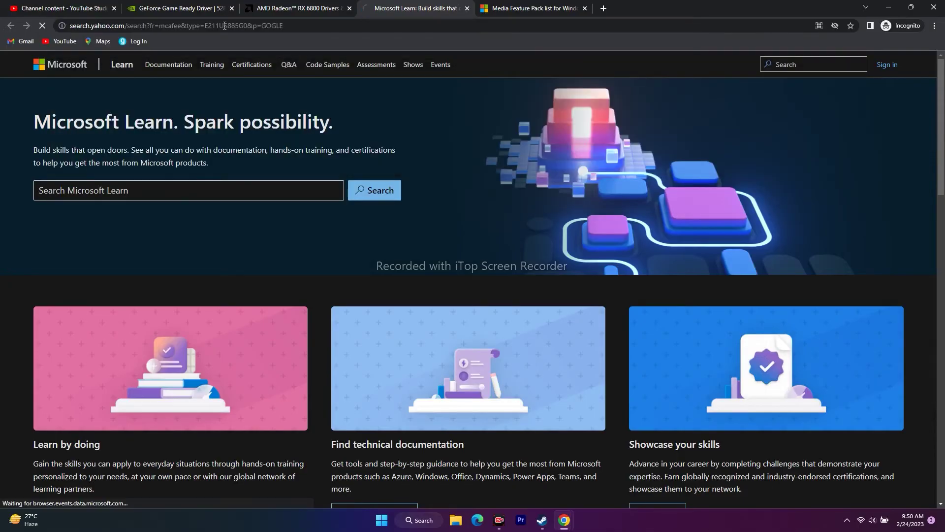
left_click(223, 25)
key("BackSpace")
type("GOOGLE")
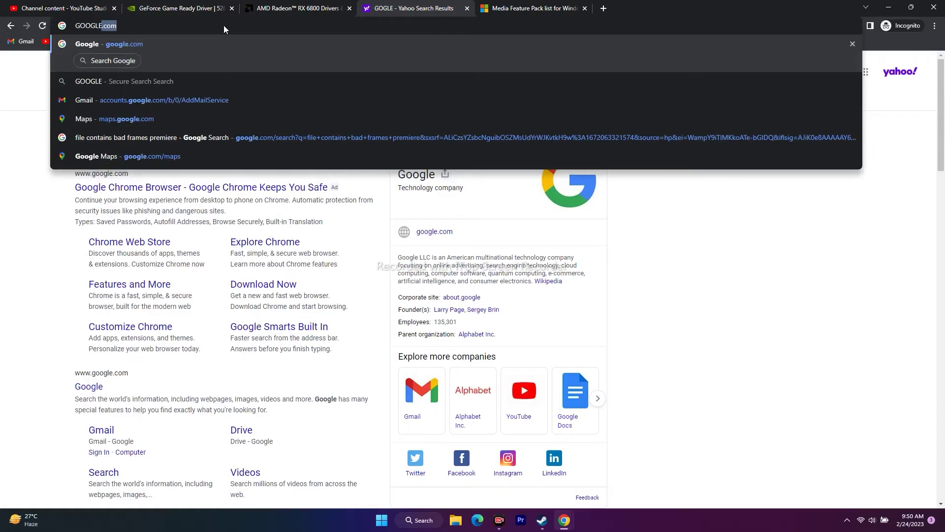
key("Return")
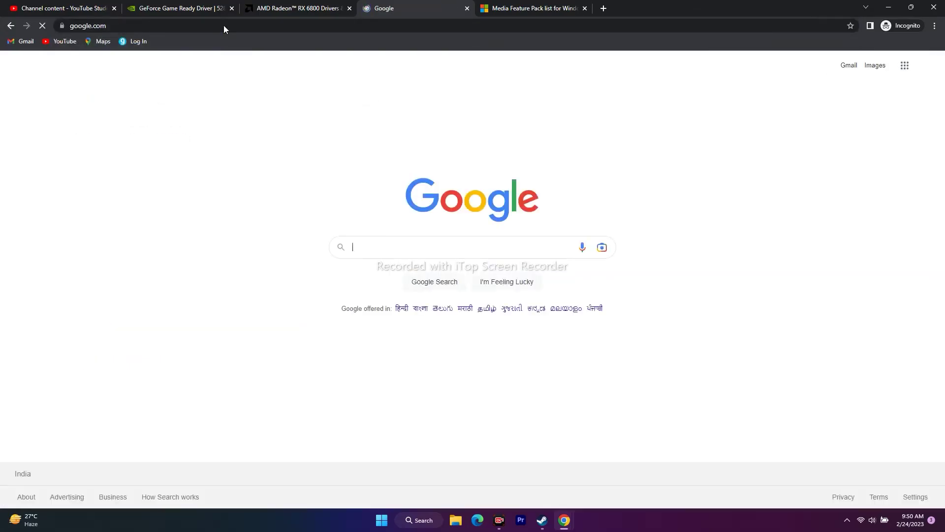
- Search Google for "microsoft visual c++ download" and open Microsoft's latest supported Visual C++ Redistributable downloads article at its architecture table
type("MI")
key("Down")
key("Return")
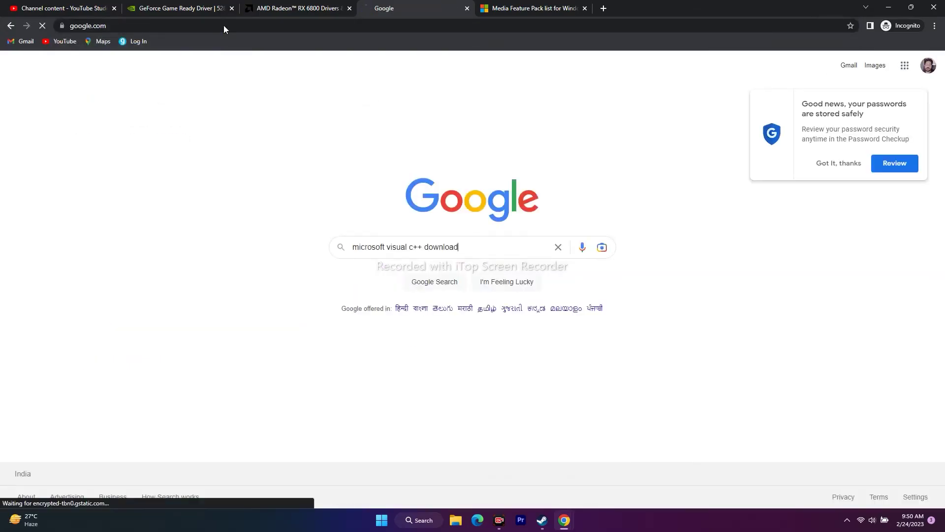
left_click(257, 161)
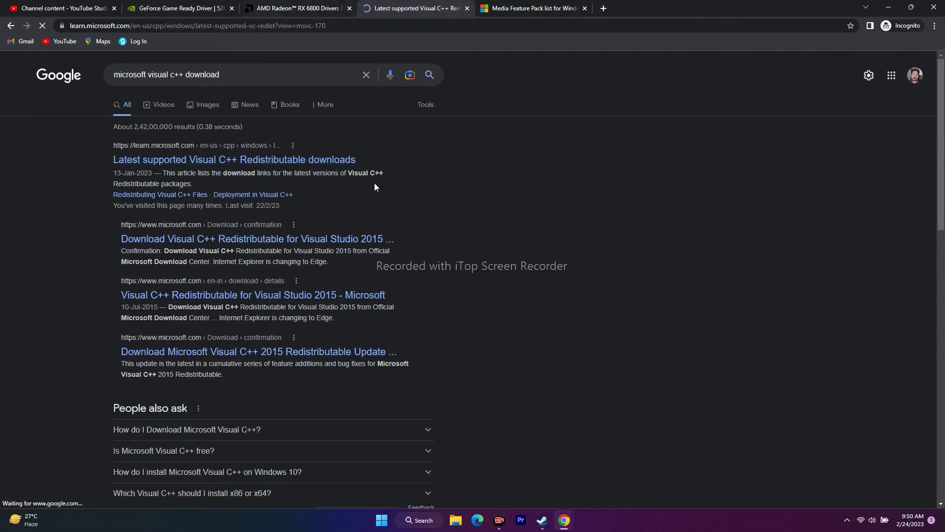
scroll(789, 309, "down", 2)
scroll(788, 308, "up", 2)
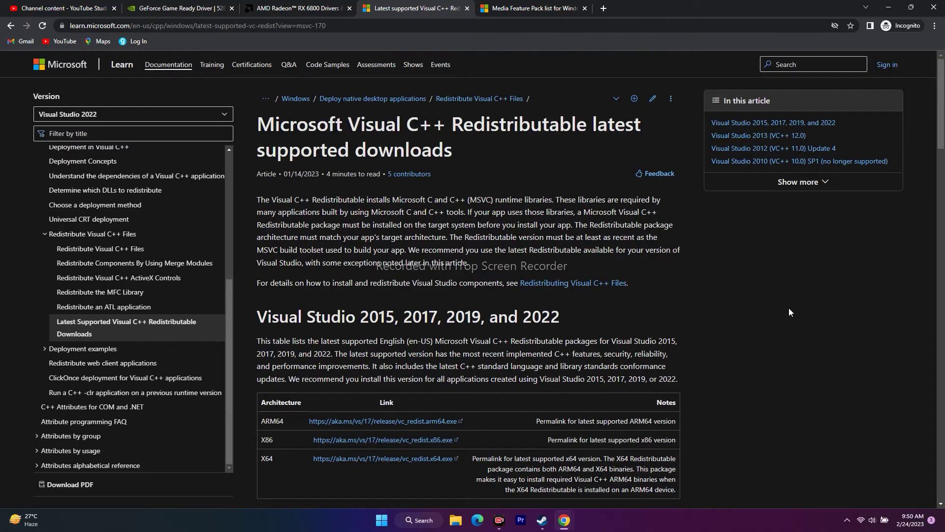
scroll(793, 267, "down", 2)
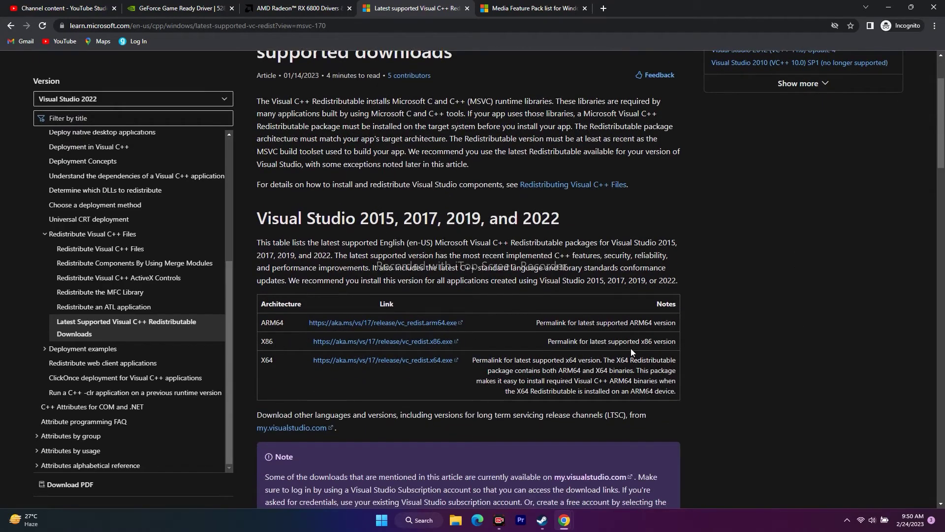
- Minimize Chrome and open the system's About page in Windows Settings
left_click(885, 6)
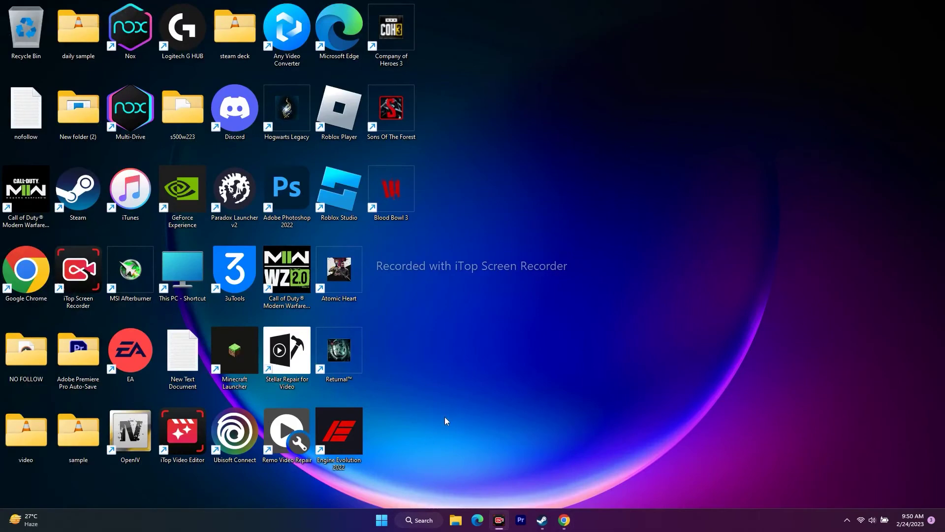
left_click(416, 520)
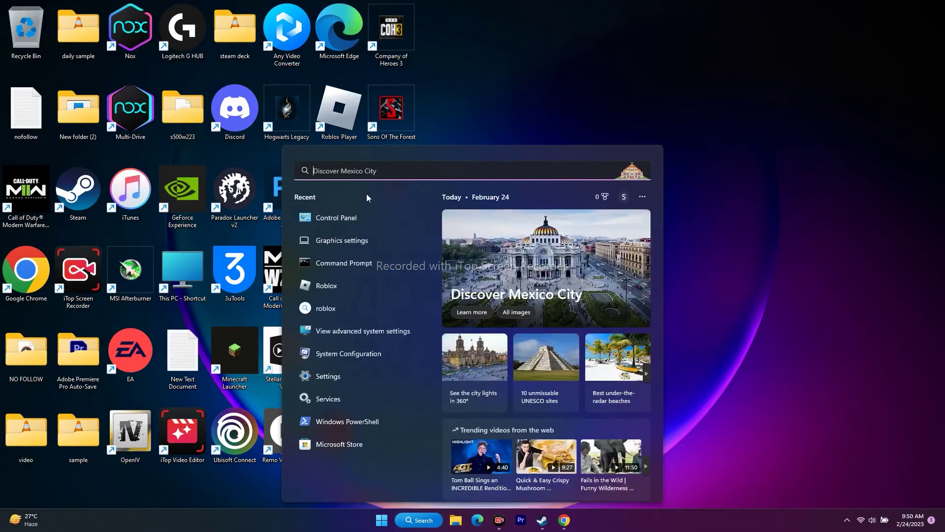
type("SETTINGS")
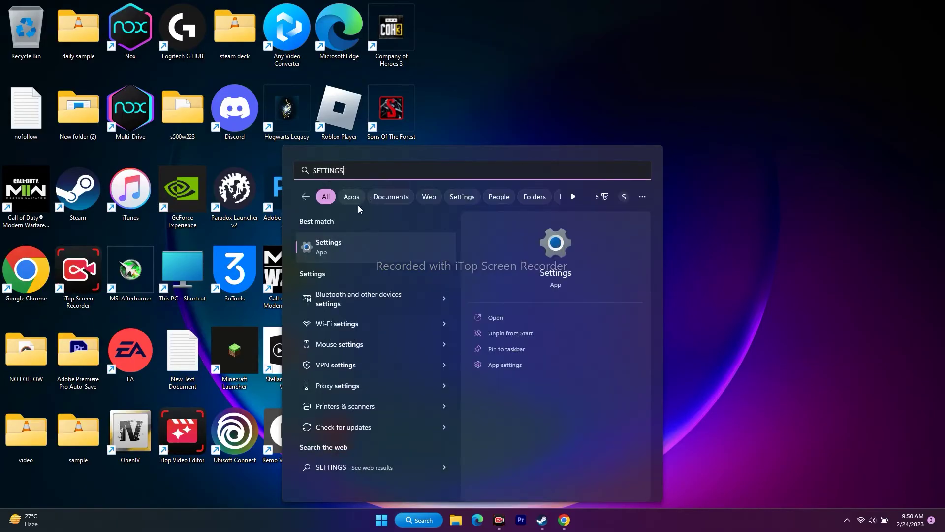
left_click(344, 237)
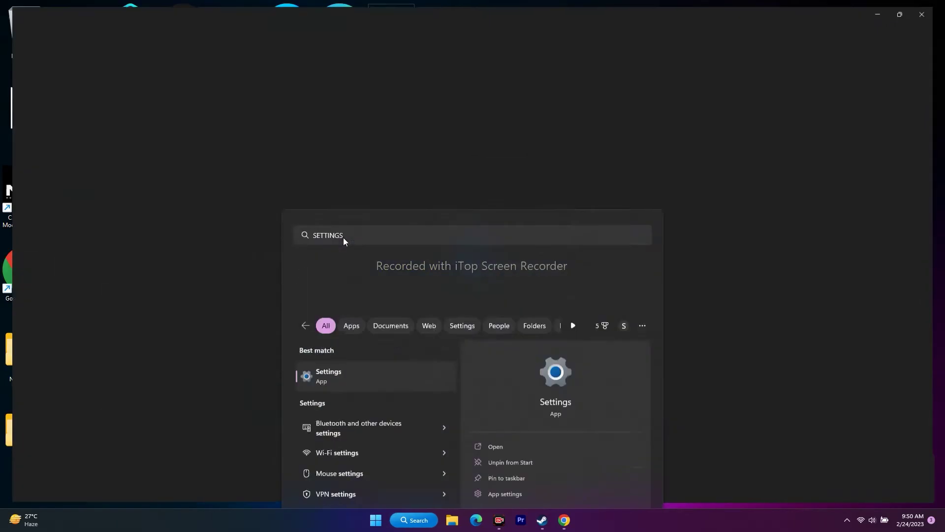
scroll(660, 202, "down", 5)
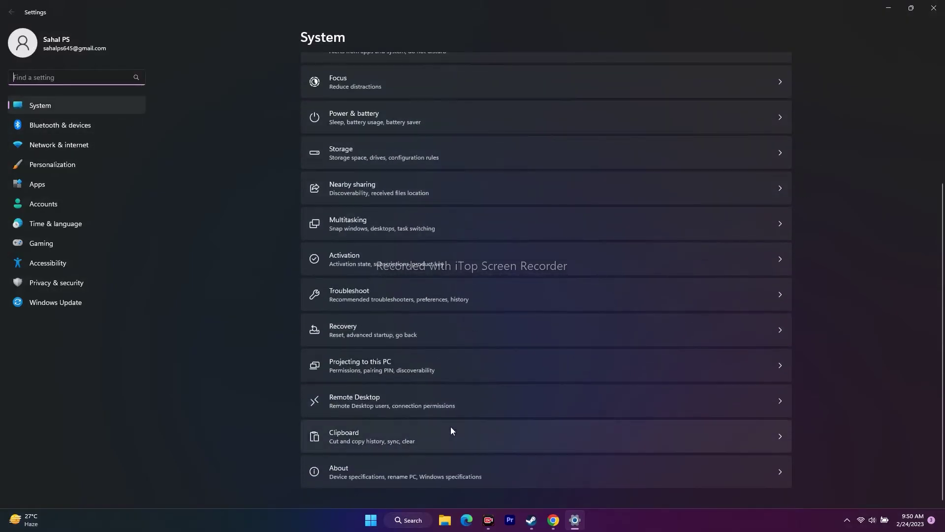
left_click(337, 469)
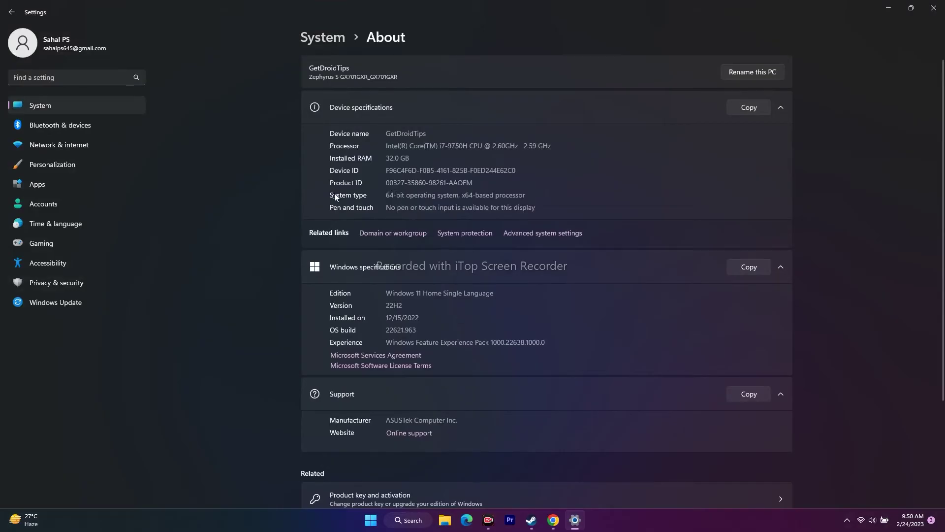
- Check the system type in the device specifications, then close Settings and return to Chrome
left_click_drag(388, 195, 529, 195)
left_click(523, 194)
left_click(934, 7)
left_click(564, 520)
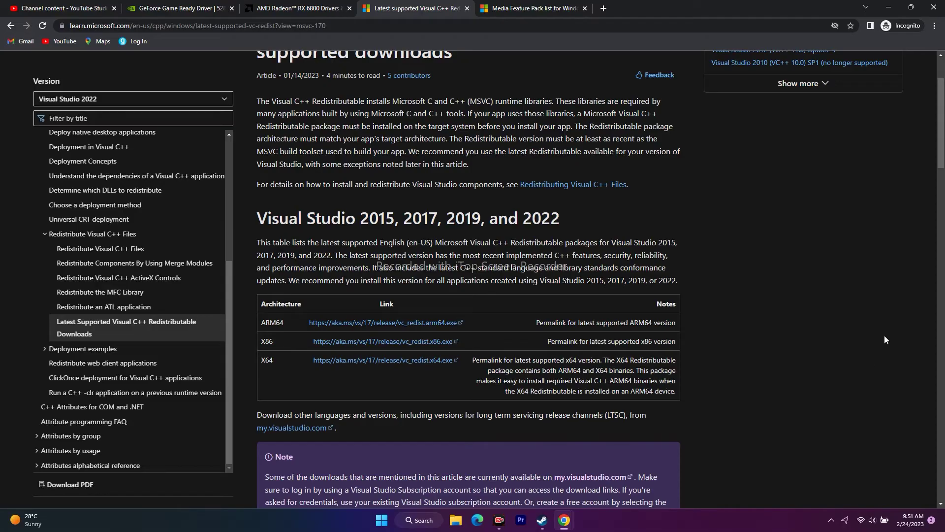
- Minimize Chrome, look at the Windows Update page in Windows Settings, and close Settings
left_click(888, 7)
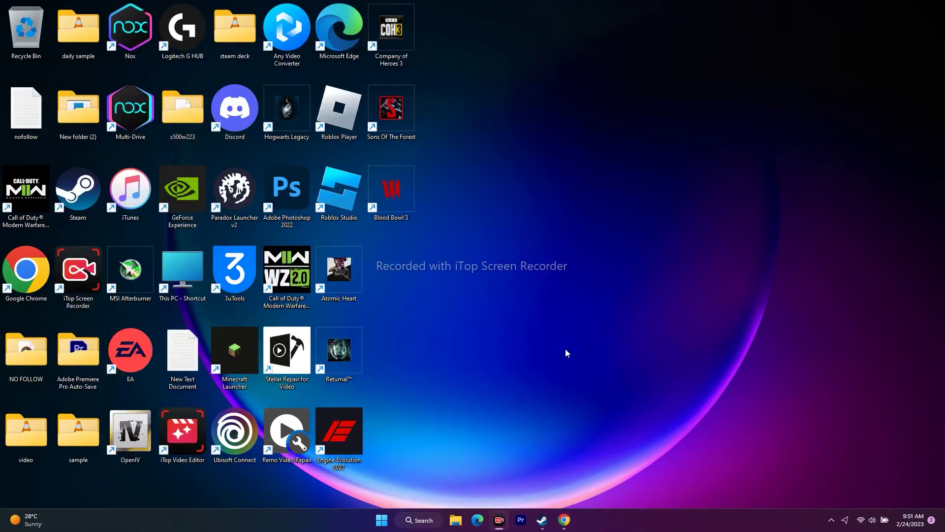
left_click(418, 519)
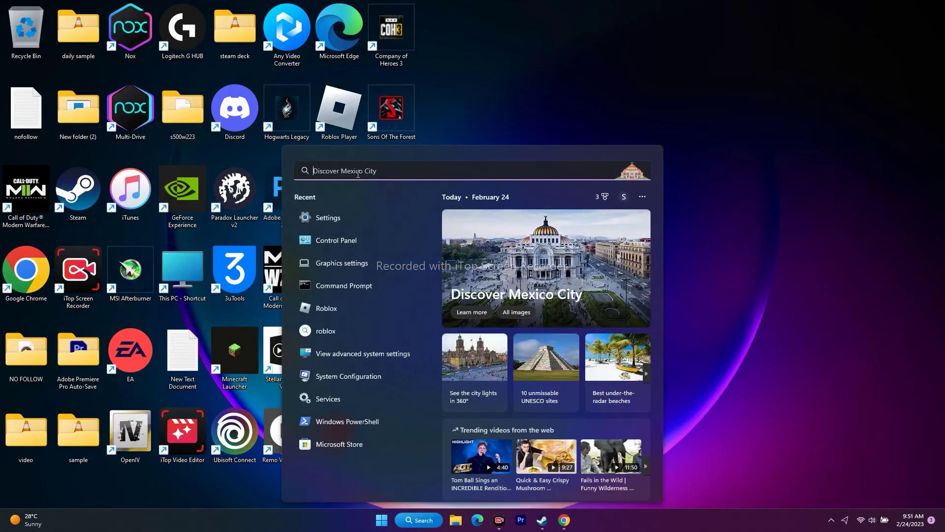
left_click(347, 214)
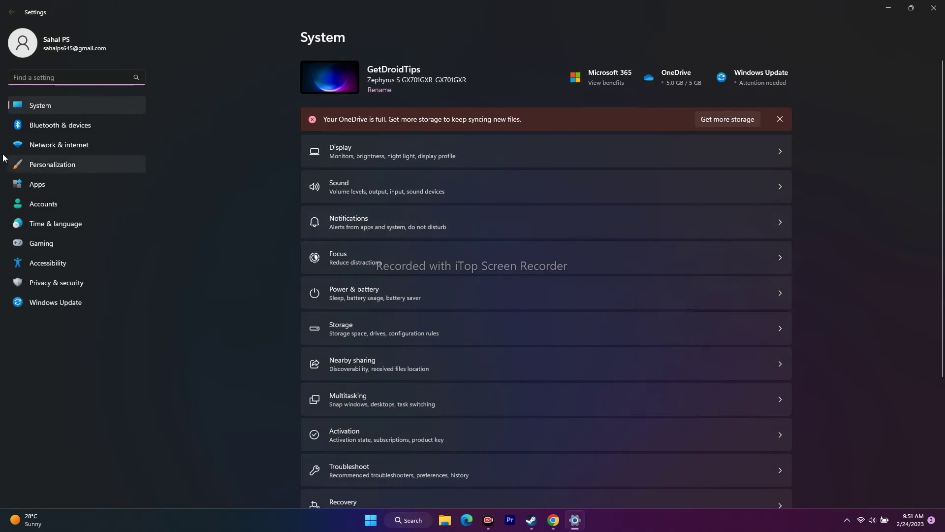
left_click(53, 304)
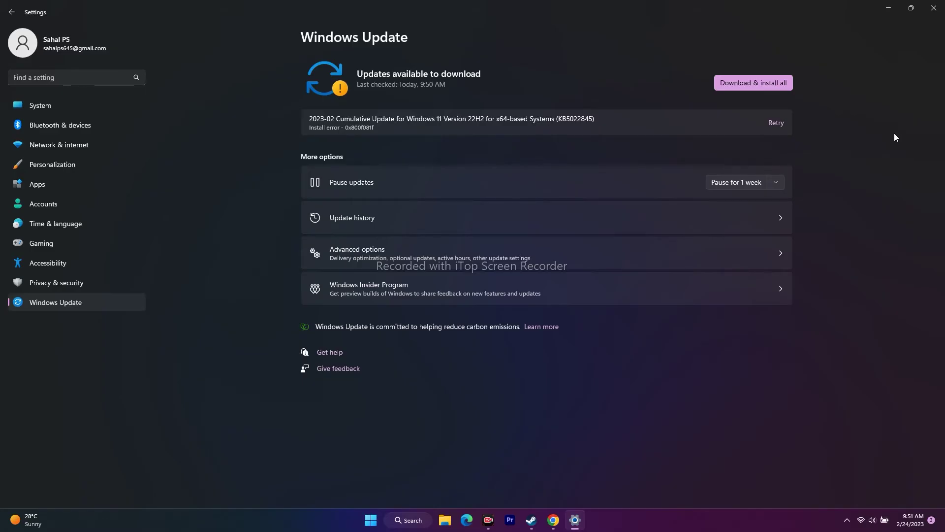
left_click(933, 8)
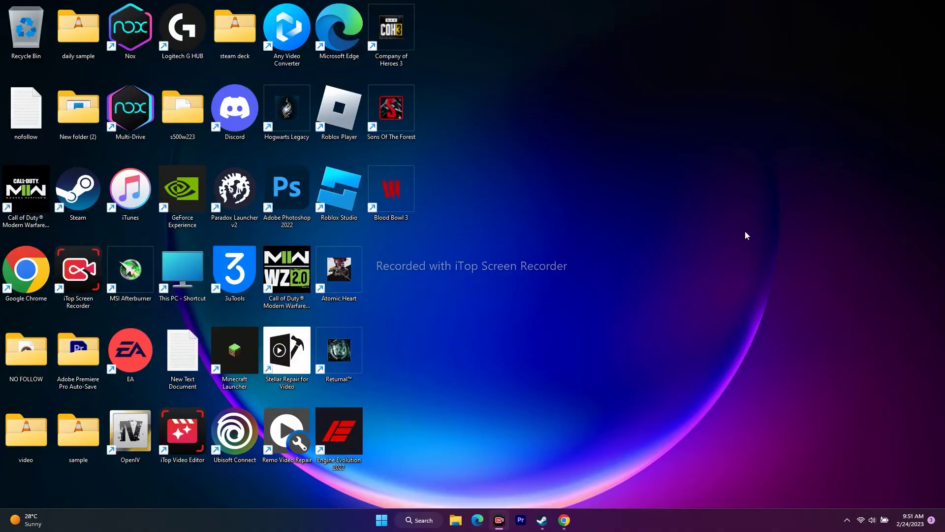
- Switch to Steam and bring up the Sons Of The Forest page in the library
mouse_move(542, 520)
left_click(562, 503)
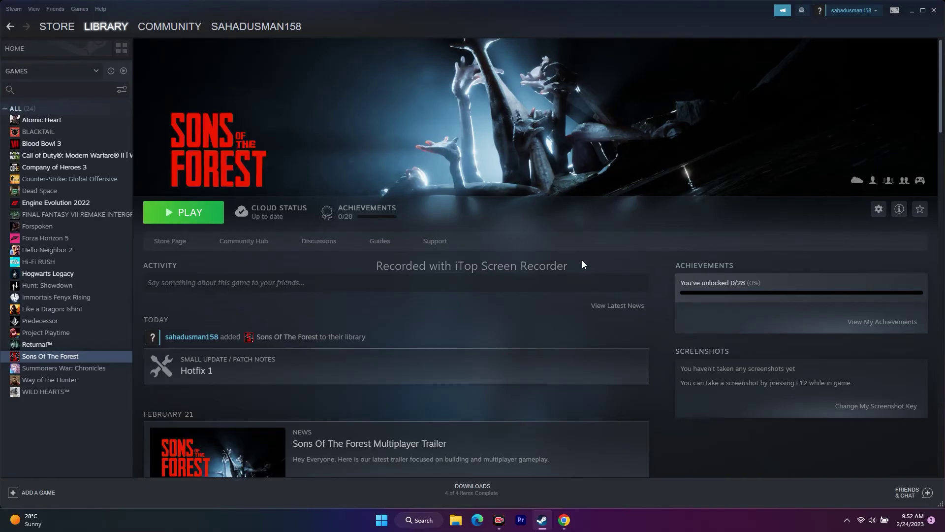
- Minimize Steam, then open Task Manager and maximize its window
left_click(910, 11)
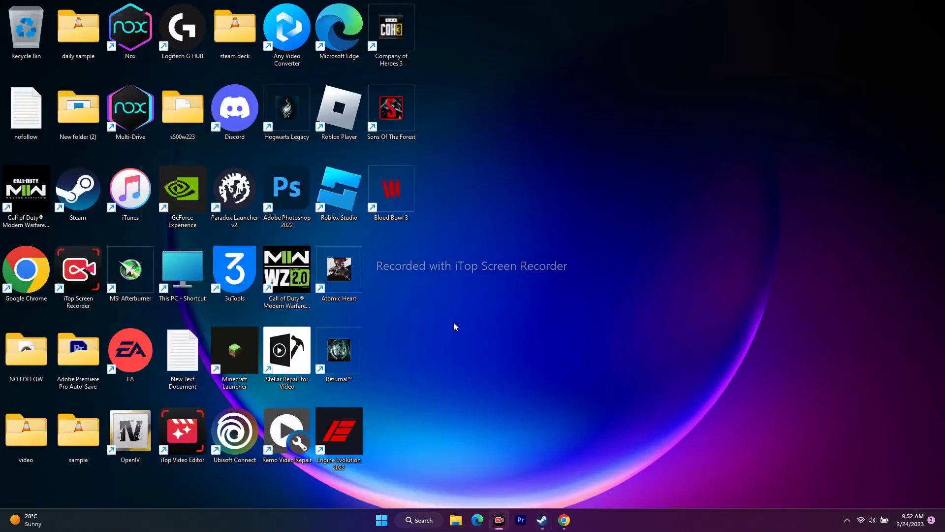
right_click(383, 521)
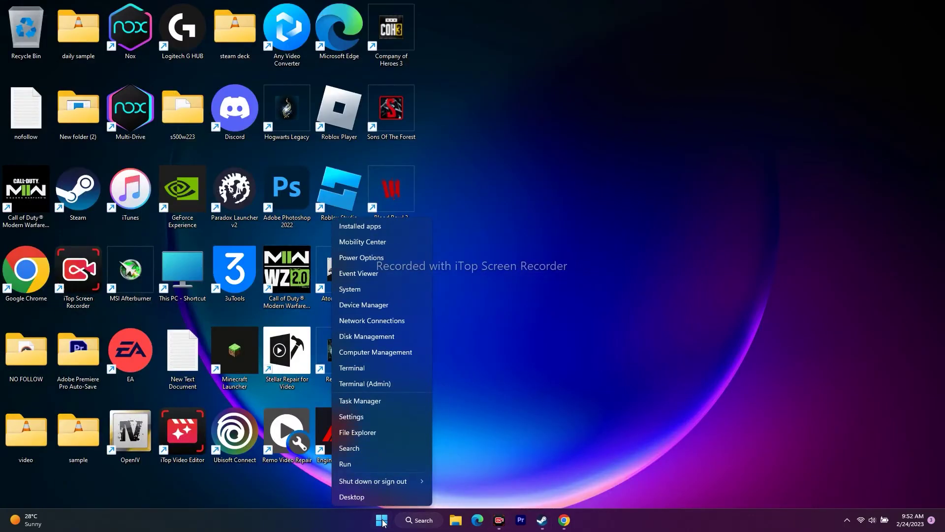
left_click(369, 400)
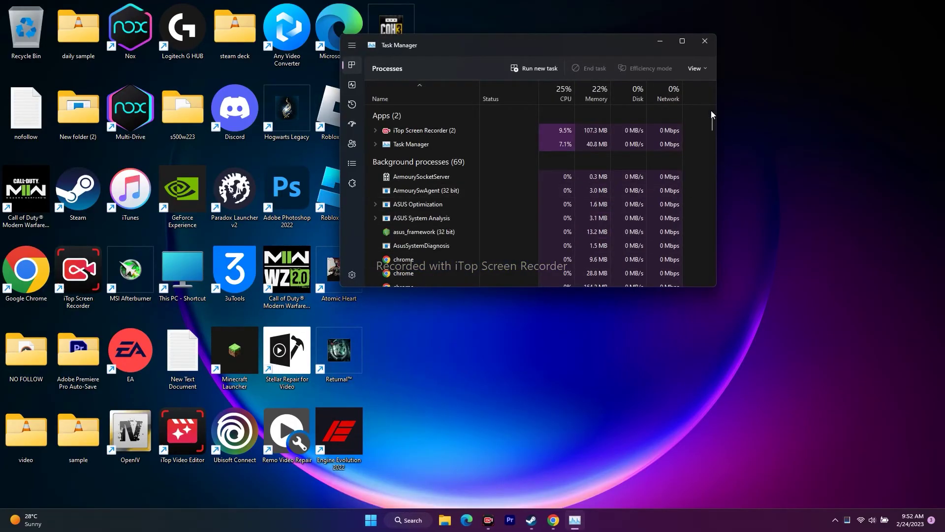
left_click(682, 41)
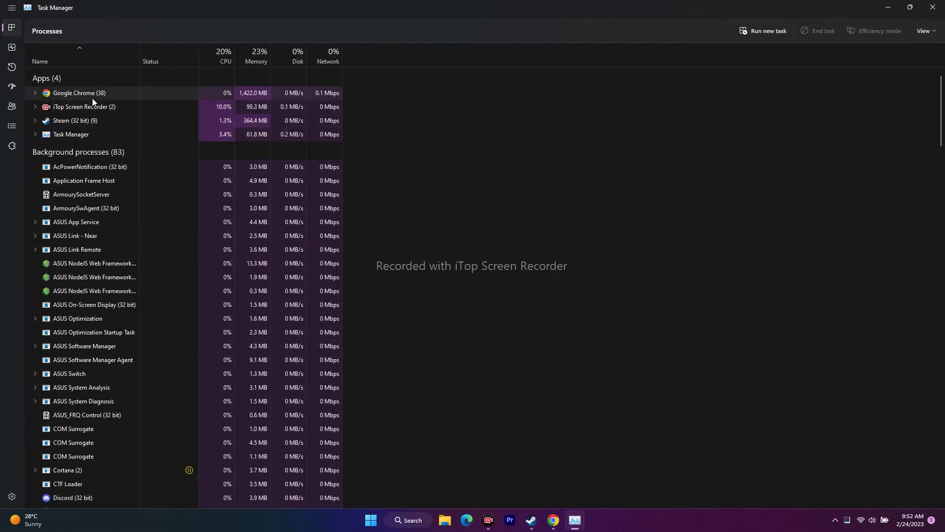
- Find the Discord (32 bit) background processes in the process list and end them
scroll(664, 200, "down", 1)
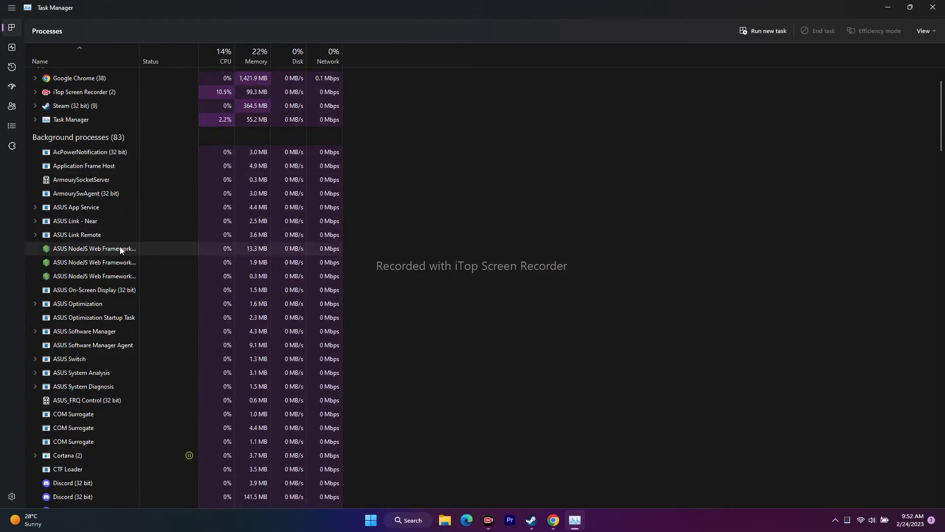
scroll(119, 246, "down", 3)
scroll(119, 245, "up", 2)
scroll(120, 246, "down", 6)
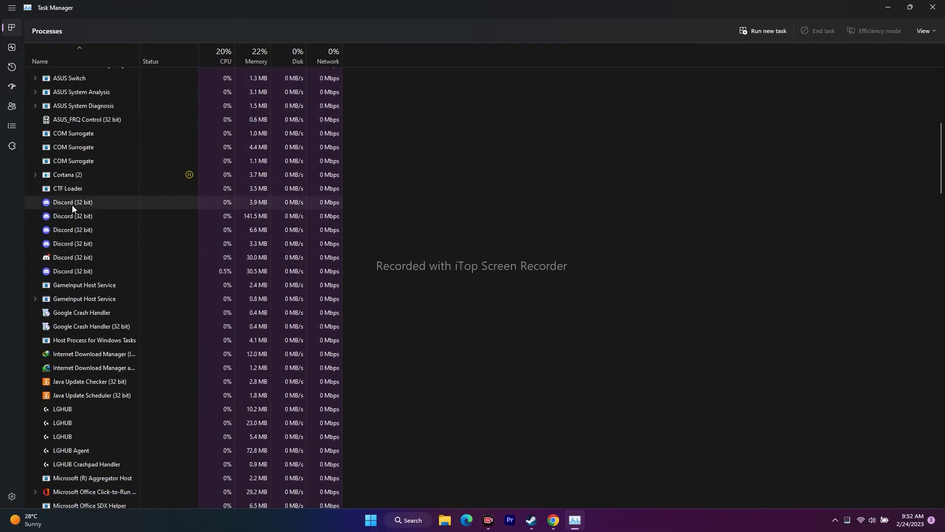
scroll(167, 267, "down", 3)
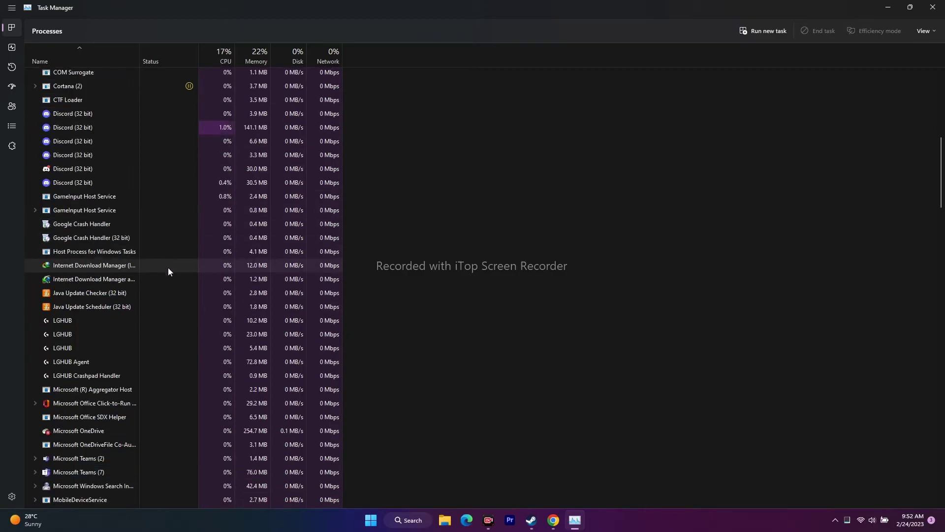
scroll(167, 267, "up", 1)
scroll(168, 267, "down", 3)
scroll(167, 267, "up", 3)
scroll(168, 267, "up", 1)
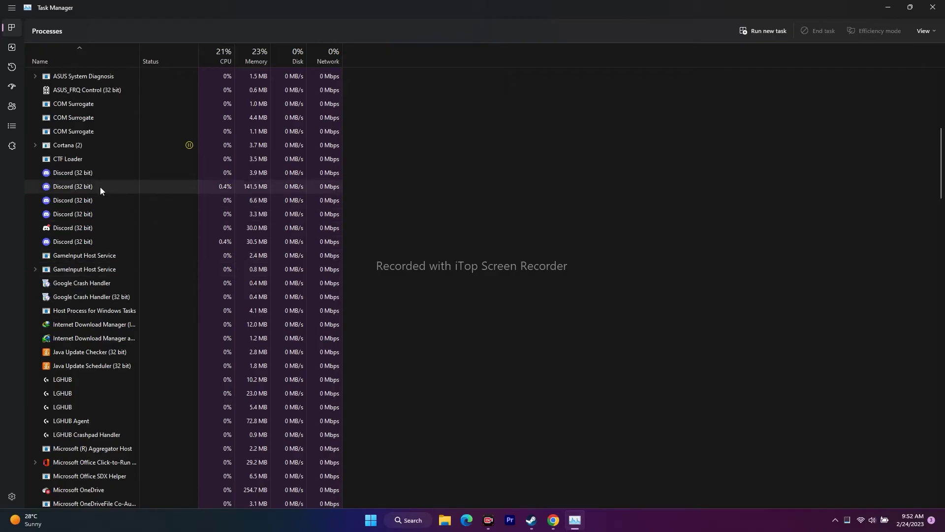
right_click(81, 173)
key("Escape")
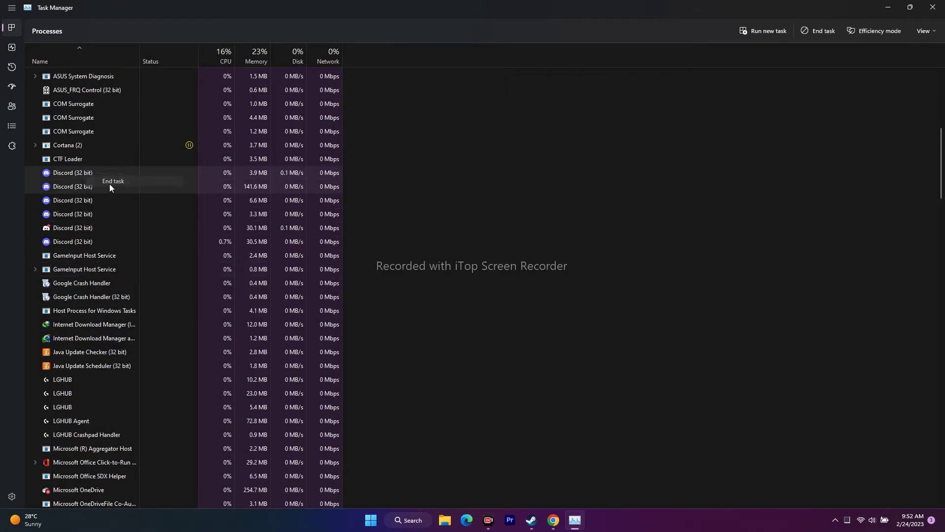
right_click(91, 173)
key("Escape")
right_click(86, 186)
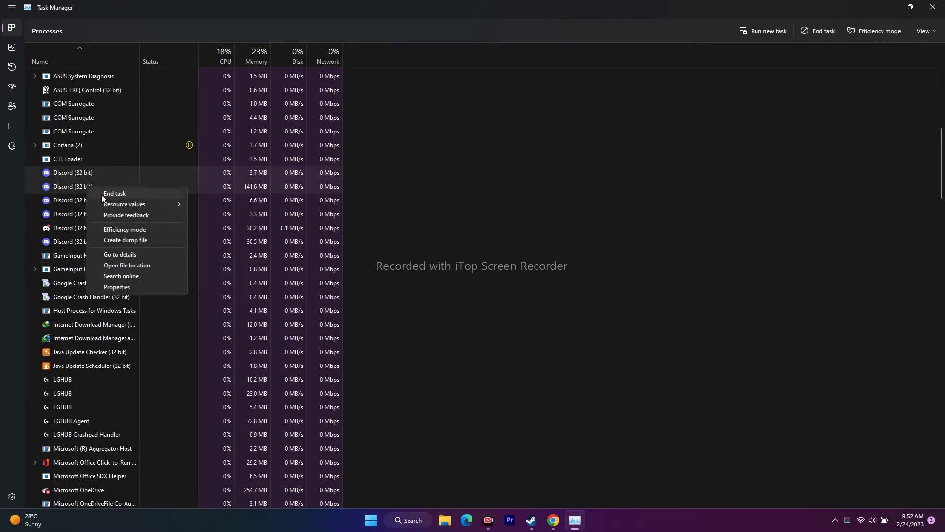
key("Escape")
- Look through the remaining background processes and apps, then close Task Manager
scroll(149, 241, "down", 5)
scroll(149, 242, "down", 5)
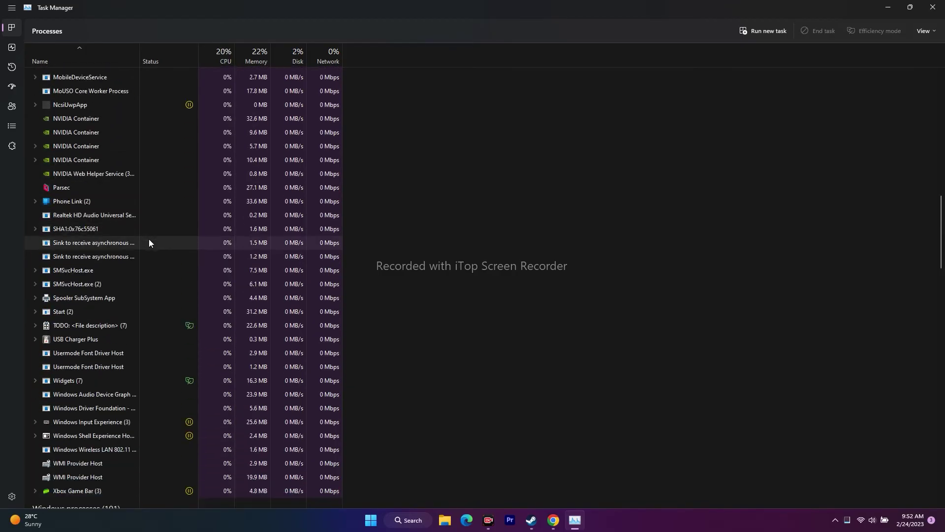
scroll(149, 241, "up", 5)
scroll(149, 242, "up", 9)
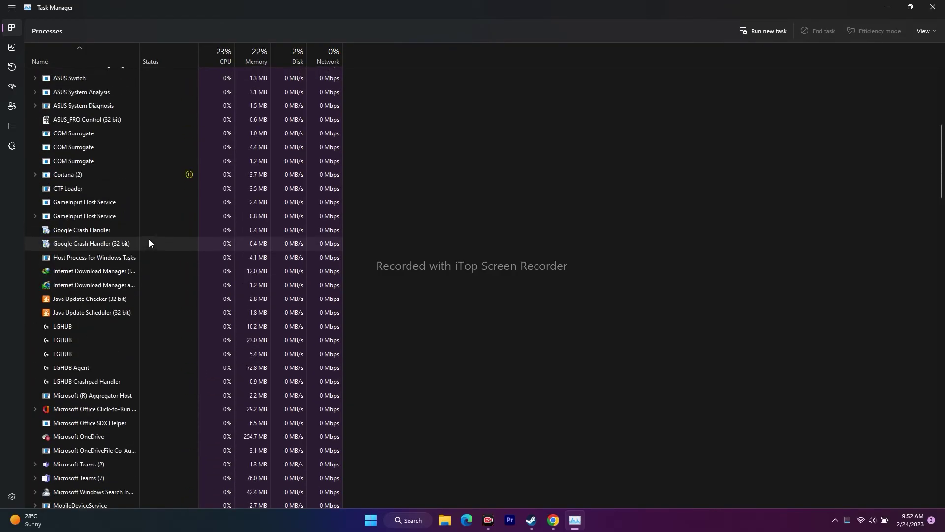
scroll(148, 242, "up", 4)
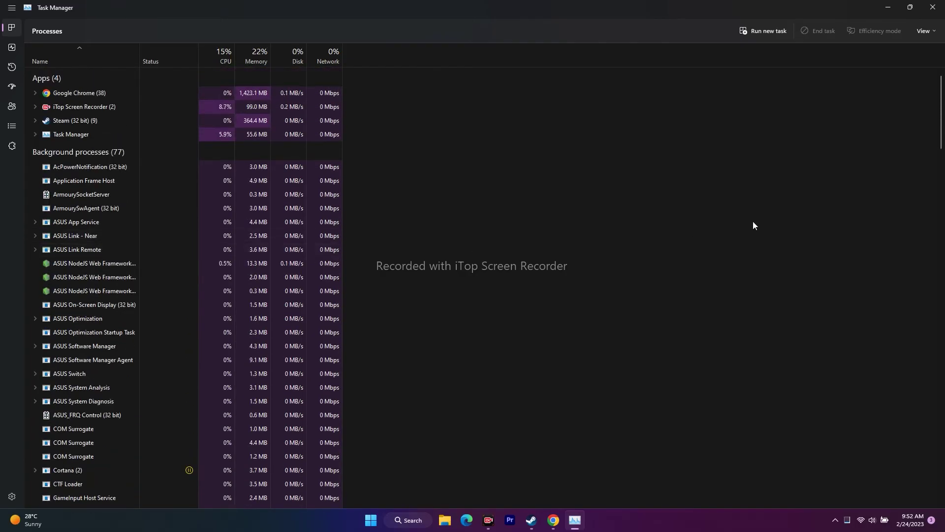
left_click(932, 8)
- Refresh the desktop, switch to Steam and open the Controller properties of Sons Of The Forest
right_click(525, 162)
left_click(554, 203)
left_click(542, 520)
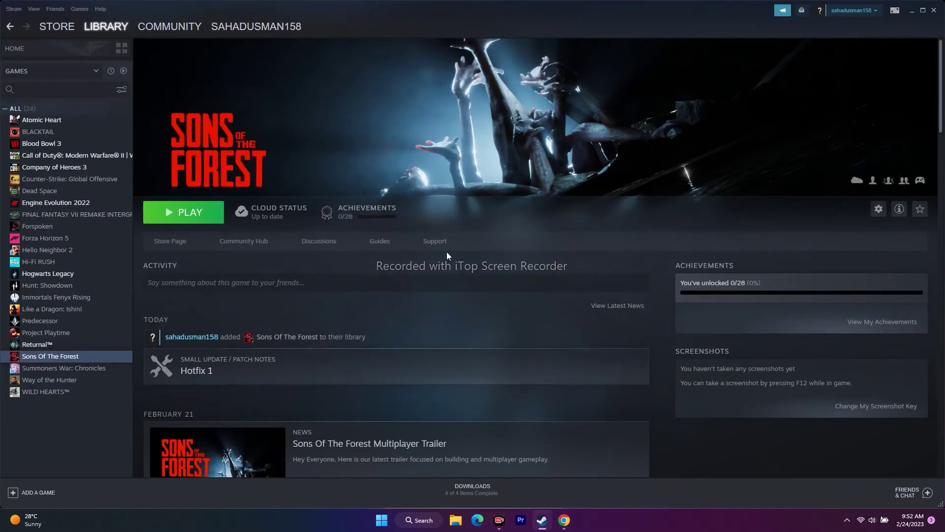
right_click(69, 359)
left_click(91, 418)
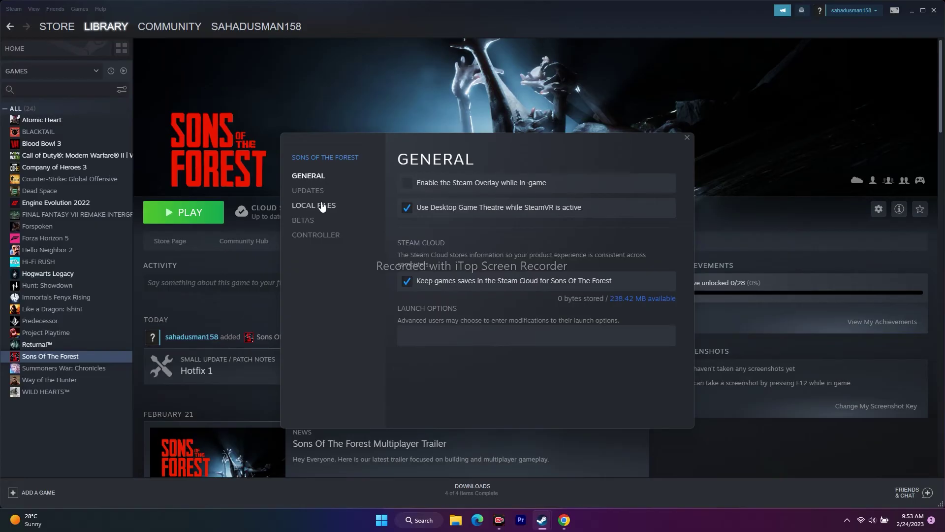
left_click(338, 238)
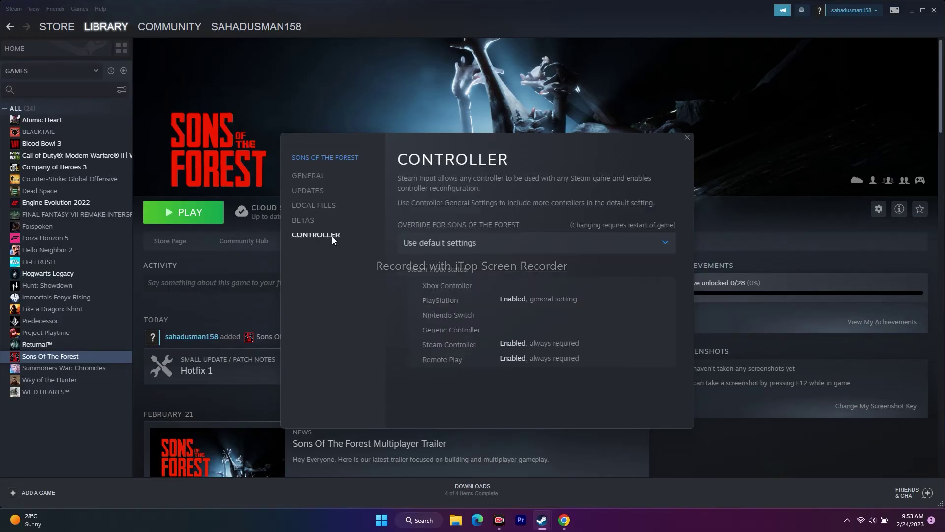
- Try the Enable Steam Input and Disable Steam Input overrides for Sons Of The Forest
left_click(448, 243)
left_click(463, 245)
left_click(458, 241)
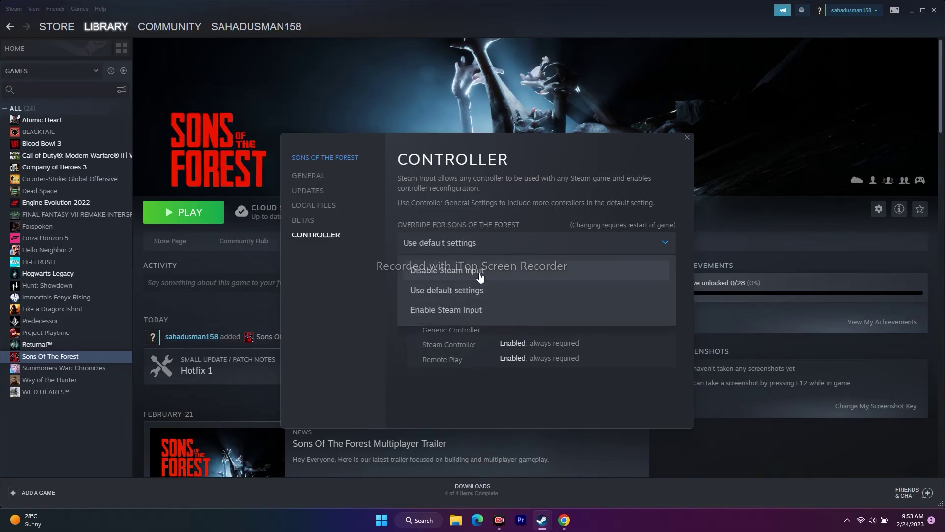
left_click(465, 310)
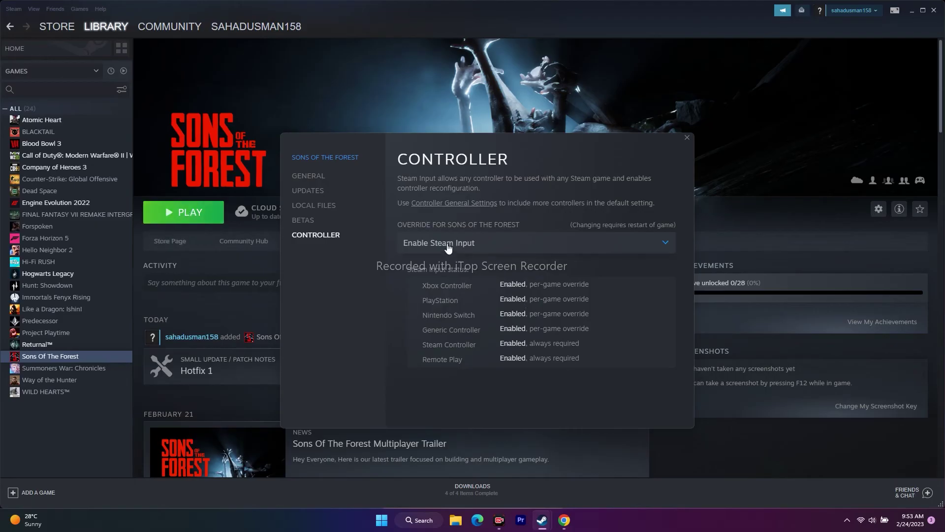
left_click(448, 246)
left_click(449, 269)
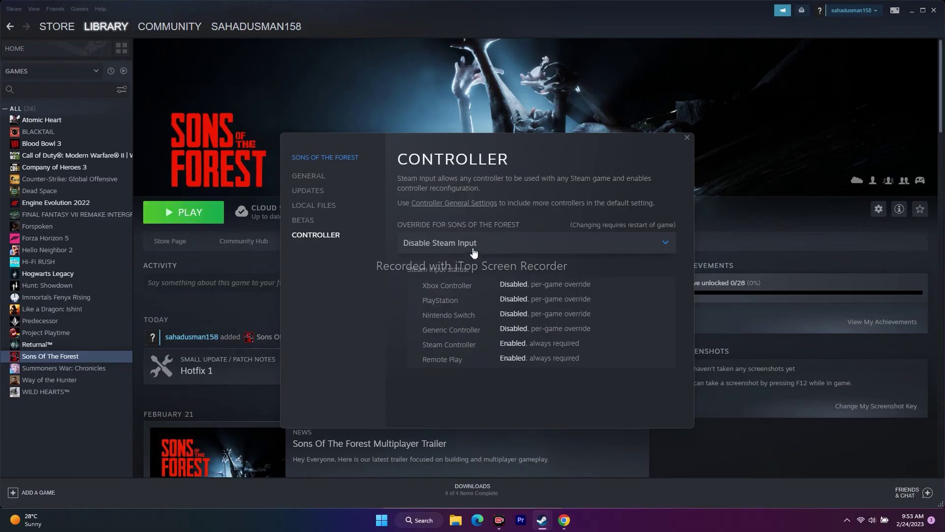
- Set the game's controller override to Use default settings and close the properties
left_click(474, 252)
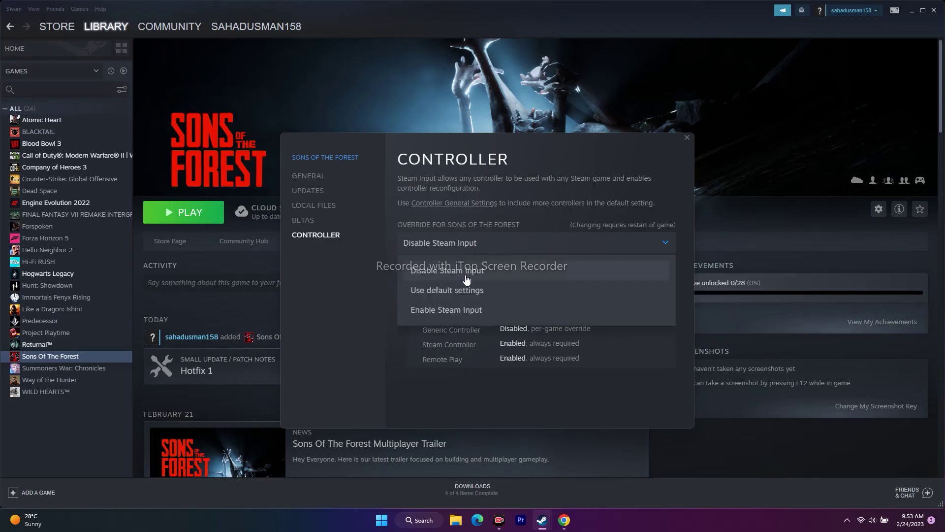
left_click(551, 289)
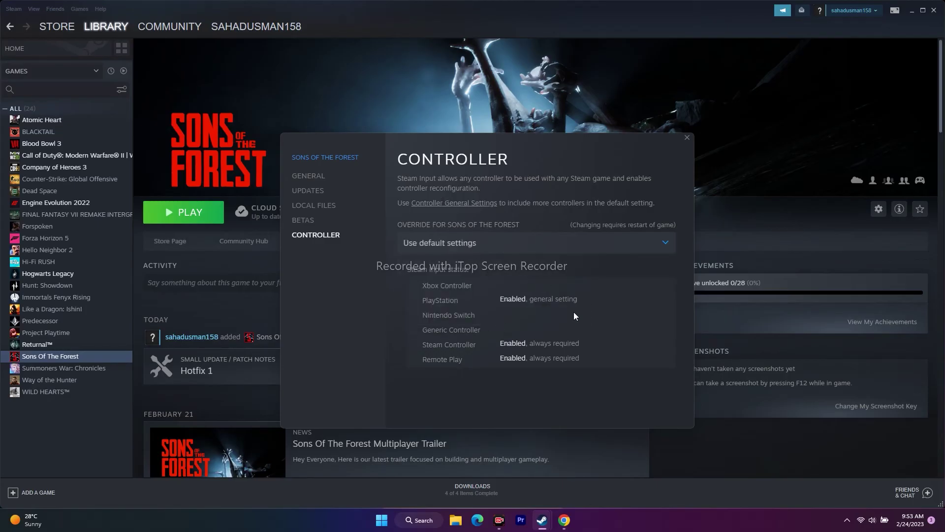
left_click(686, 137)
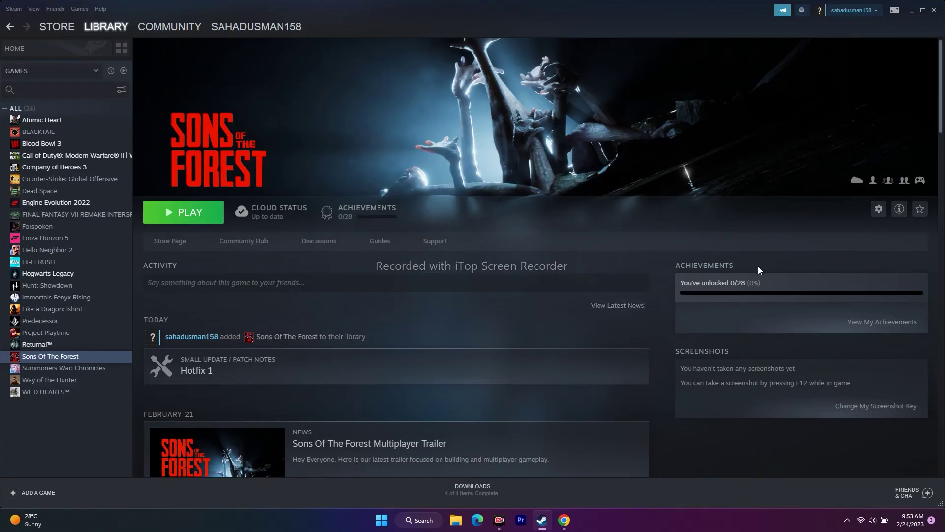
- Minimize Steam and open the Virtual Memory settings through the advanced system settings and Performance Options
left_click(912, 11)
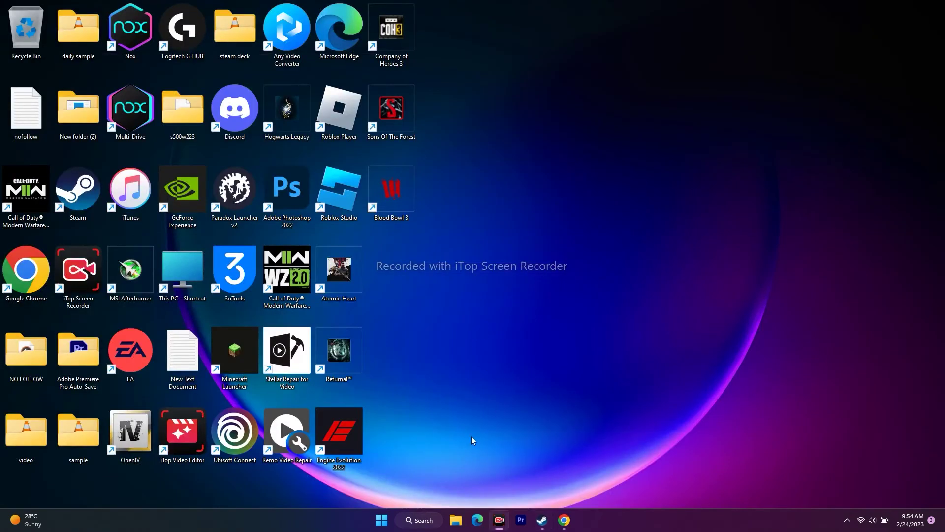
left_click(420, 520)
left_click(380, 357)
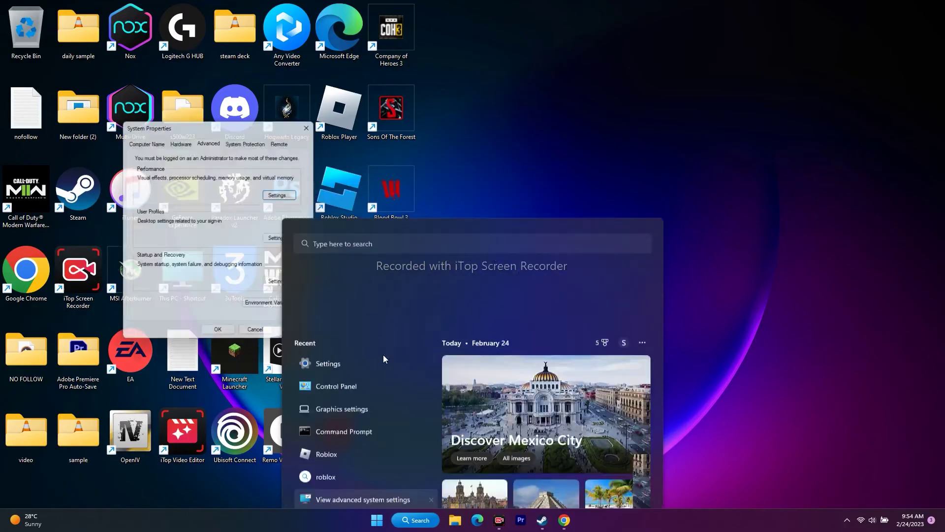
left_click_drag(244, 128, 677, 57)
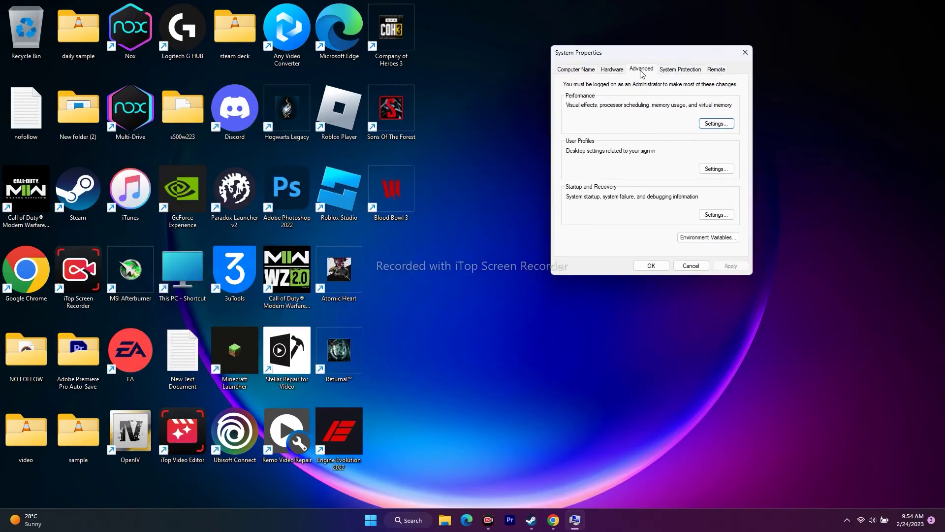
left_click(709, 124)
left_click(624, 107)
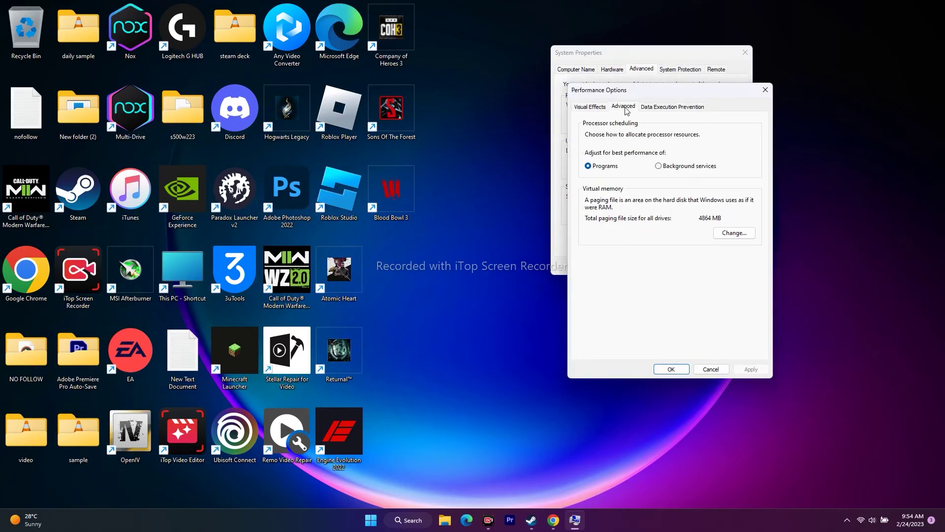
left_click(734, 233)
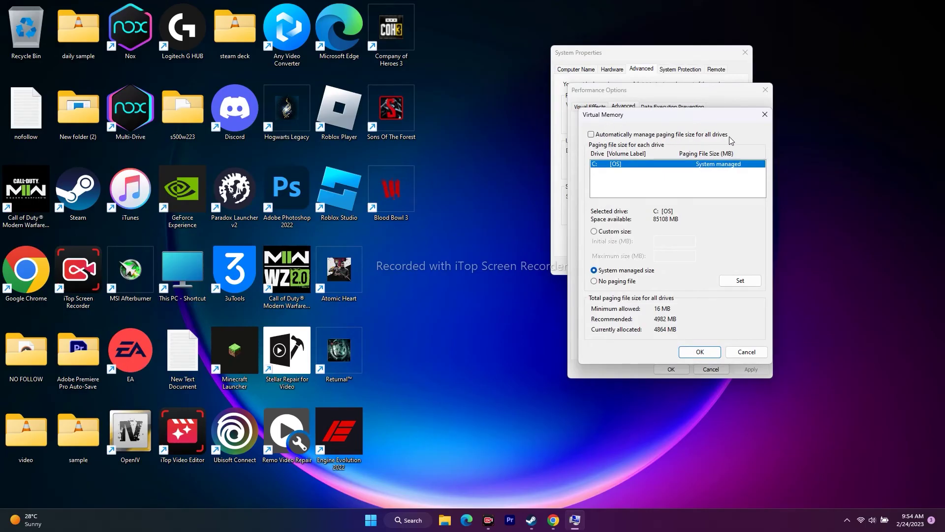
- Turn off automatic paging file management for all drives and choose a custom size for the C: drive
left_click(597, 134)
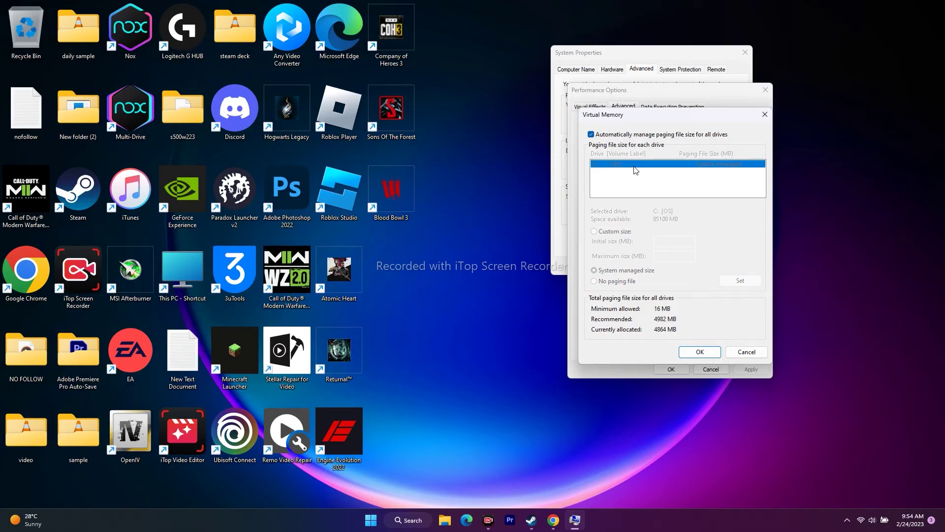
left_click(591, 134)
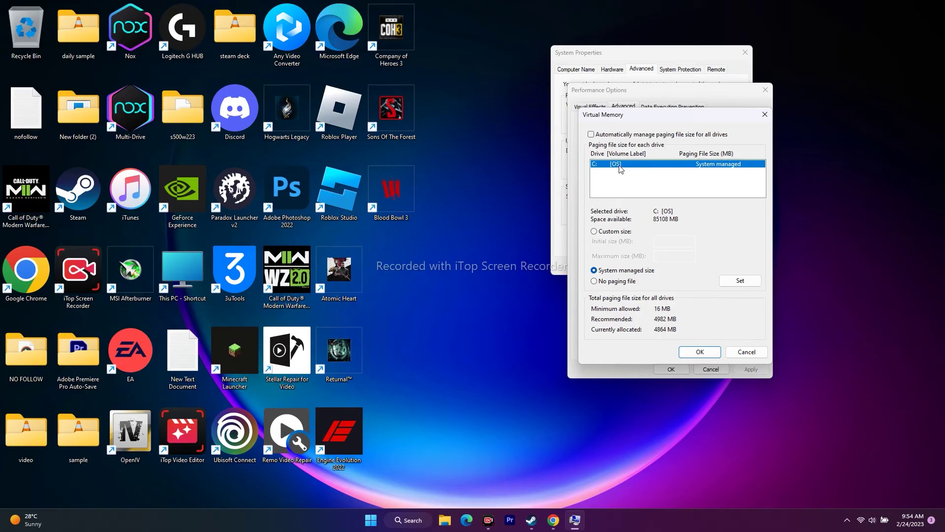
left_click(594, 232)
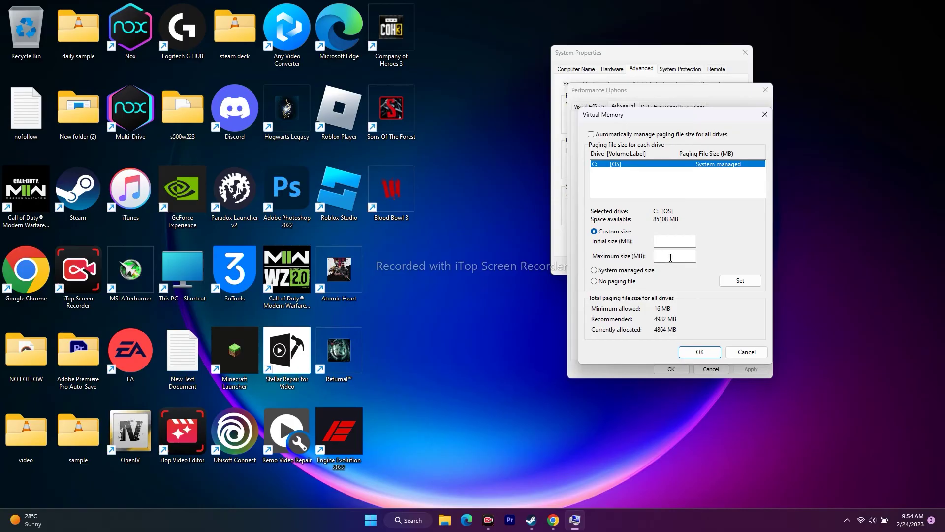
- Check the installed RAM on the system's About page in Windows Settings, then close Settings
left_click(408, 520)
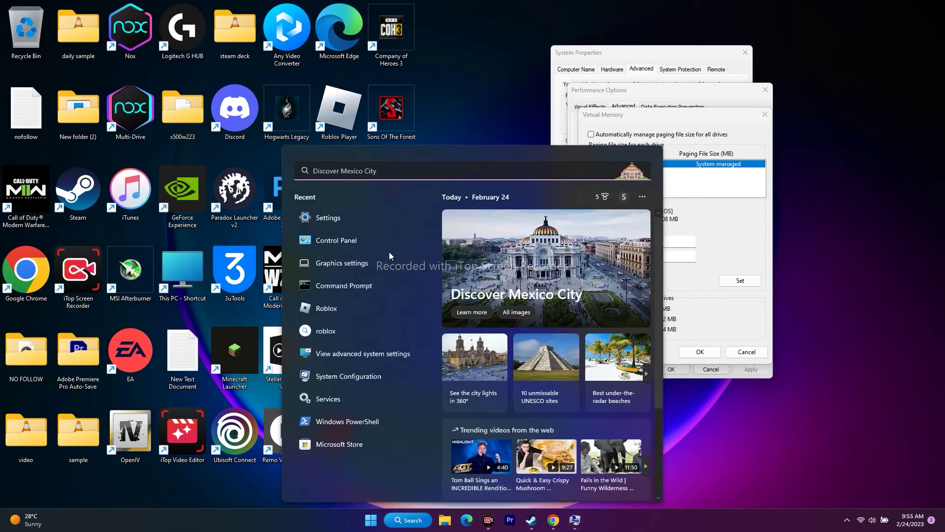
left_click(325, 217)
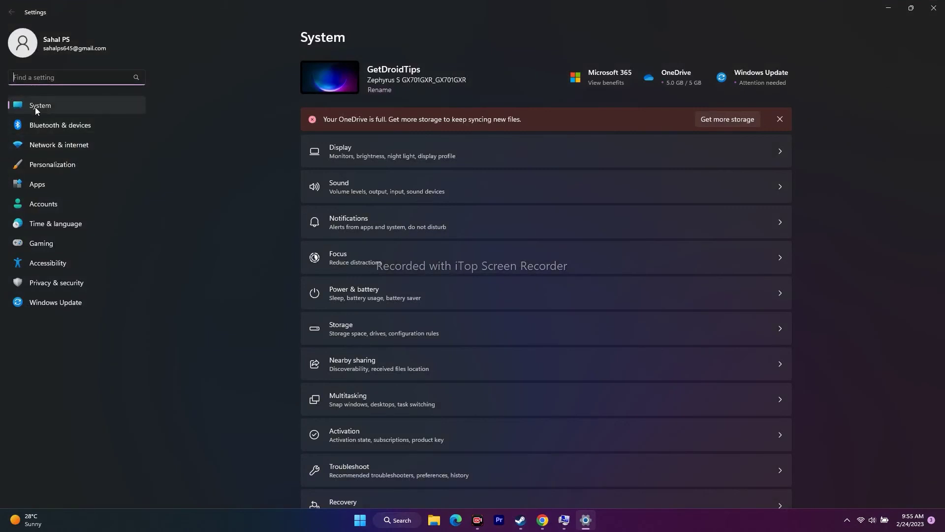
scroll(918, 172, "down", 3)
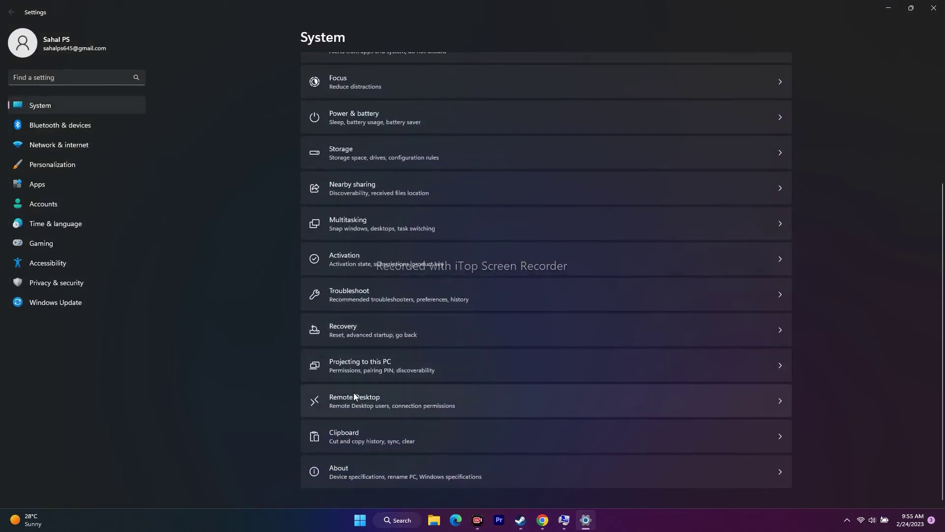
left_click(356, 468)
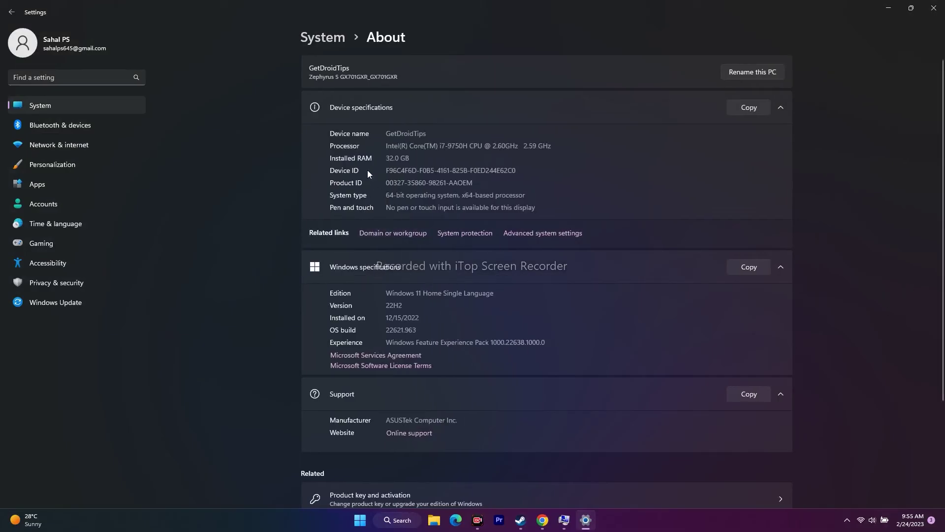
left_click_drag(419, 158, 370, 158)
left_click(934, 9)
- Open Calculator and multiply 32 by 1024 to convert the installed RAM to megabytes
left_click(413, 520)
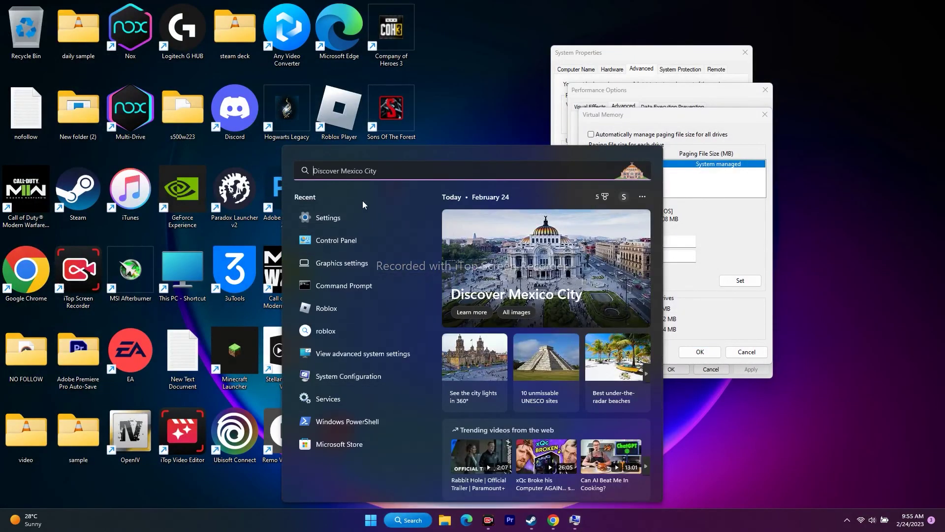
type("CA")
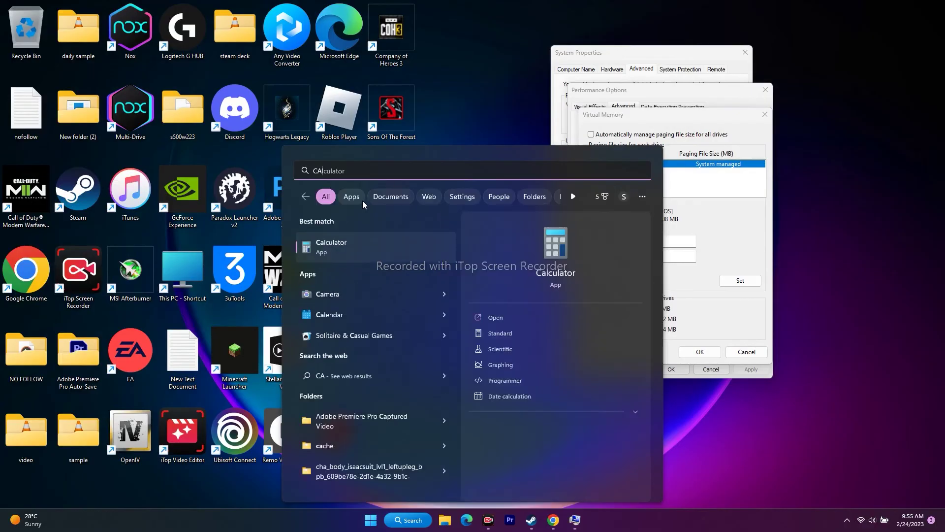
left_click(365, 246)
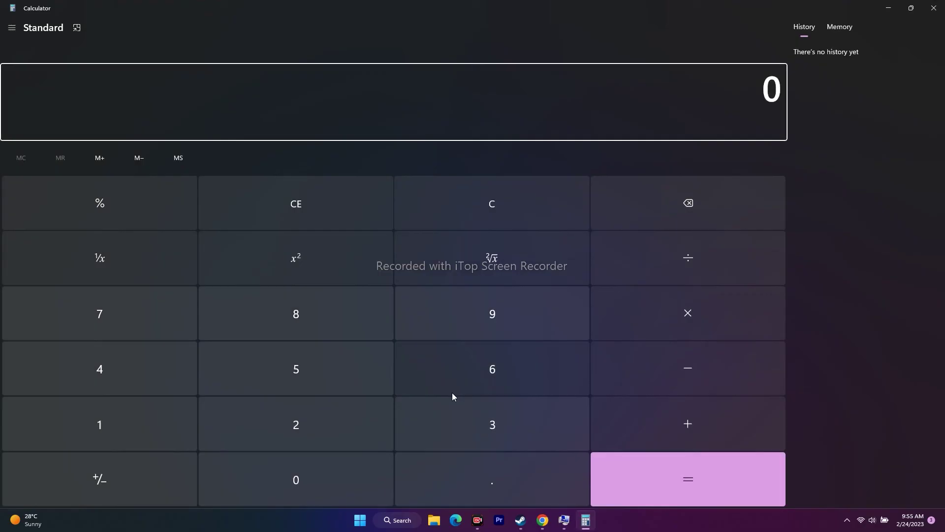
left_click(476, 433)
left_click(341, 427)
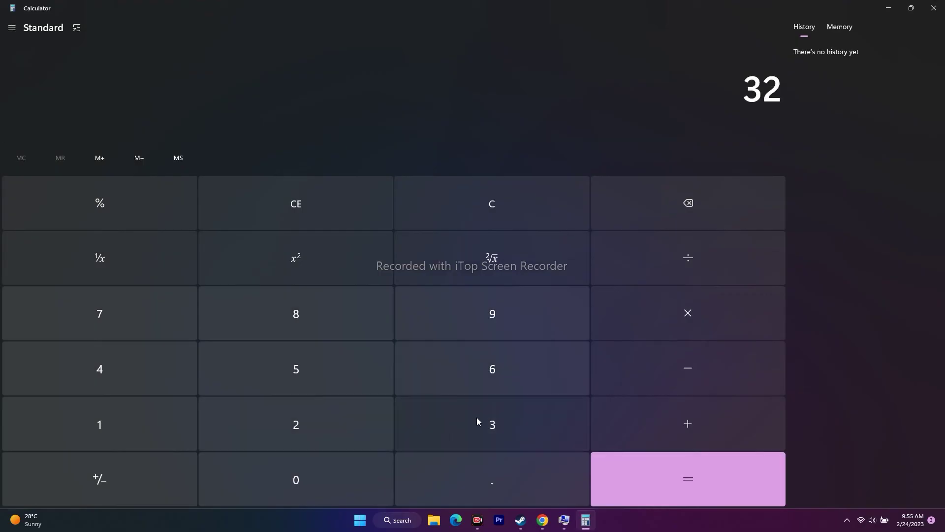
left_click(681, 316)
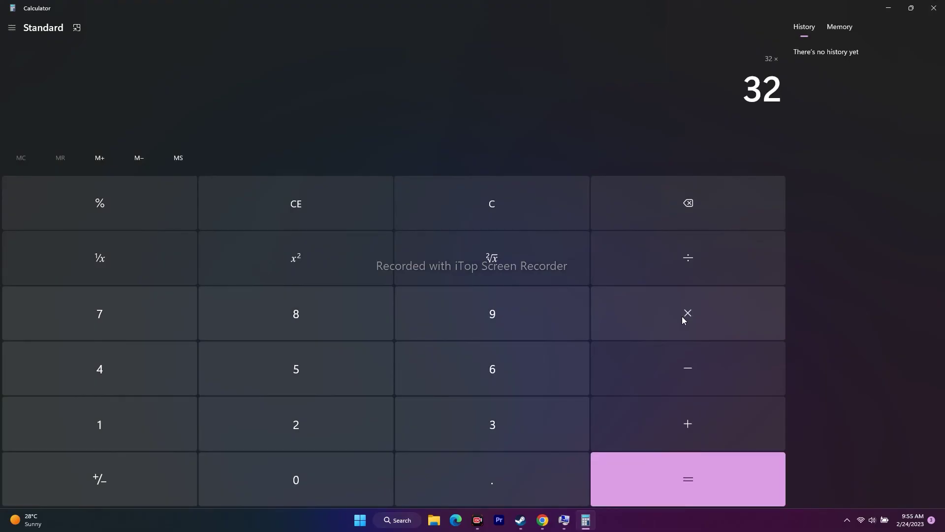
left_click(146, 424)
left_click(291, 491)
left_click(291, 442)
left_click(192, 374)
left_click(673, 466)
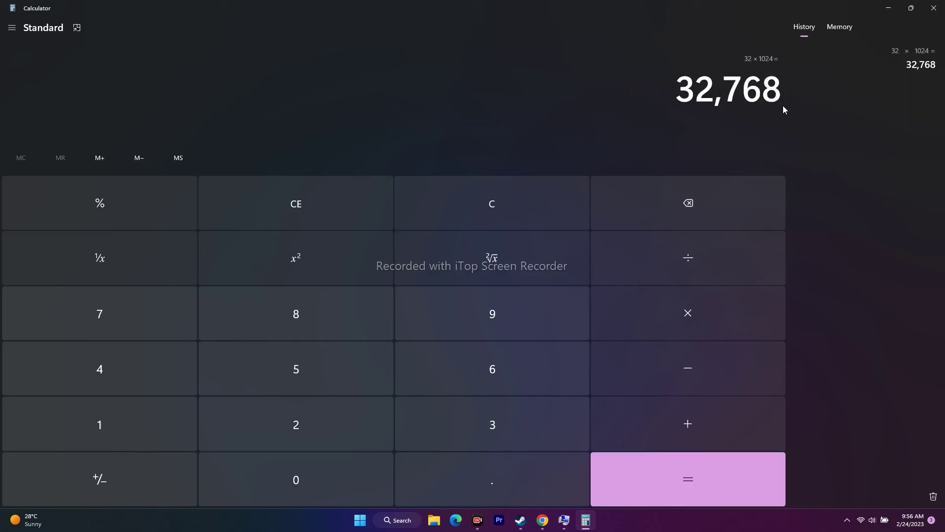
- Multiply the RAM size in megabytes by 1.5 to get the initial paging file size
left_click(703, 303)
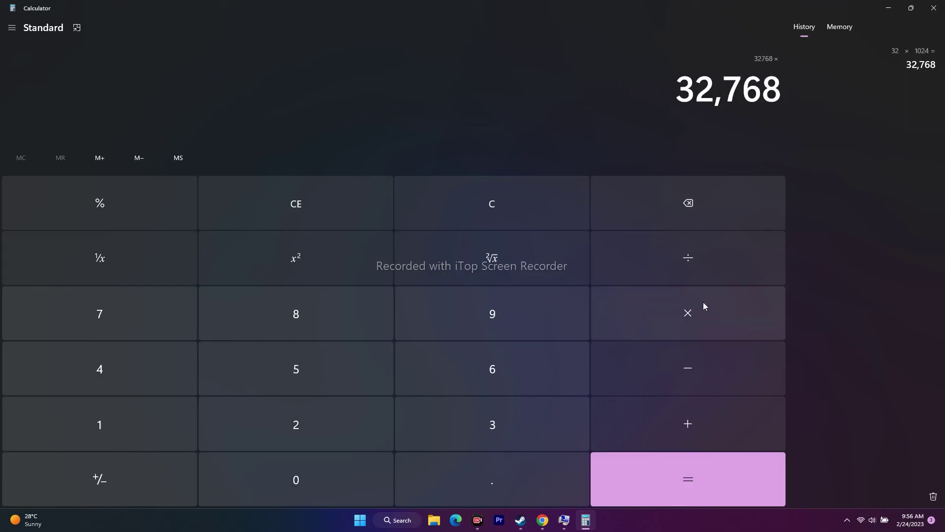
left_click(176, 416)
left_click(411, 482)
left_click(354, 363)
left_click(686, 479)
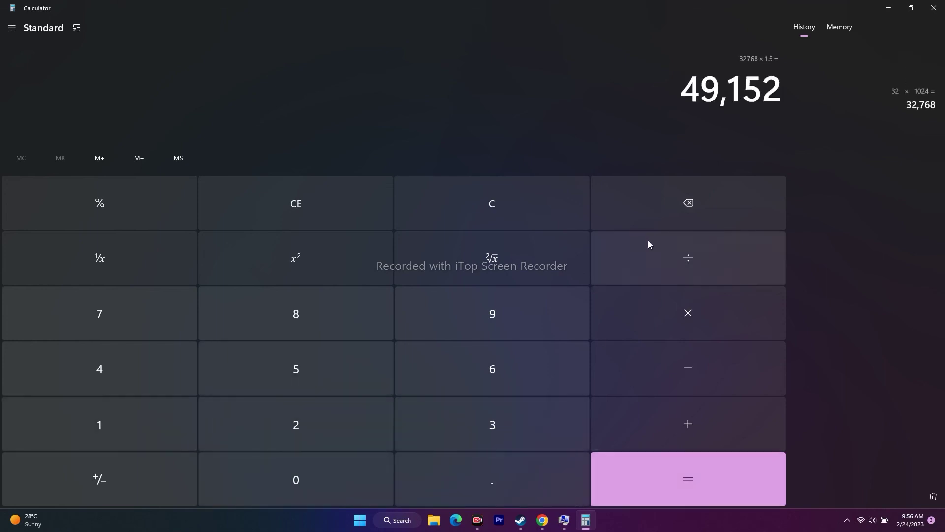
- Copy the calculated result and enter 49,152 as the initial size in the Virtual Memory dialog
left_click_drag(682, 97, 787, 96)
right_click(786, 98)
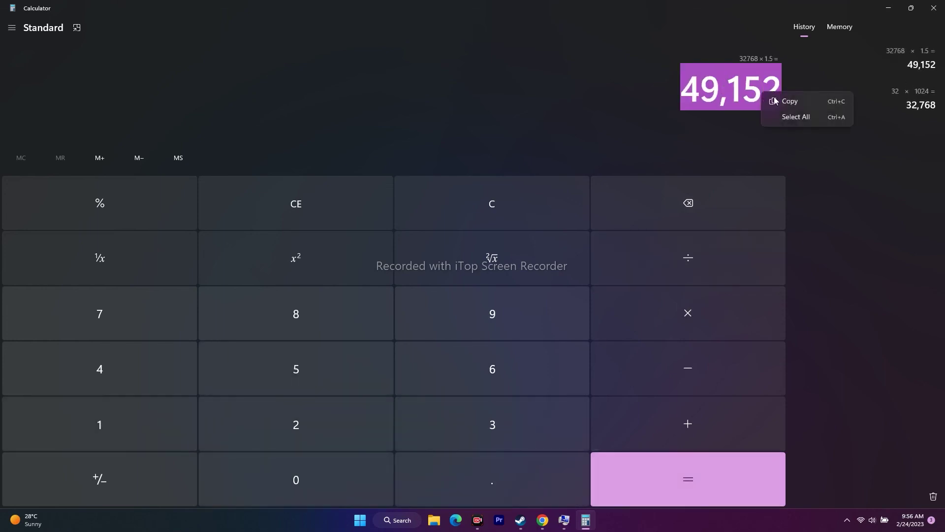
left_click(787, 101)
left_click(889, 8)
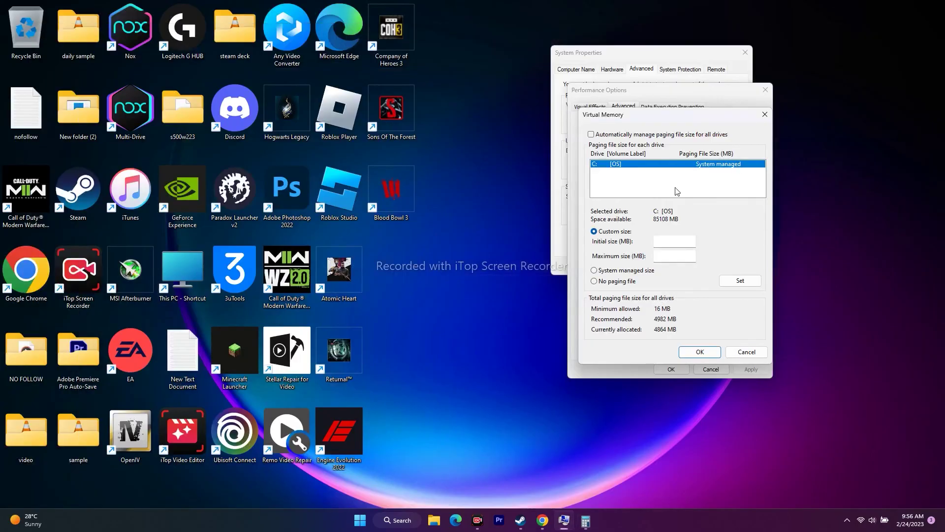
right_click(674, 241)
left_click(698, 283)
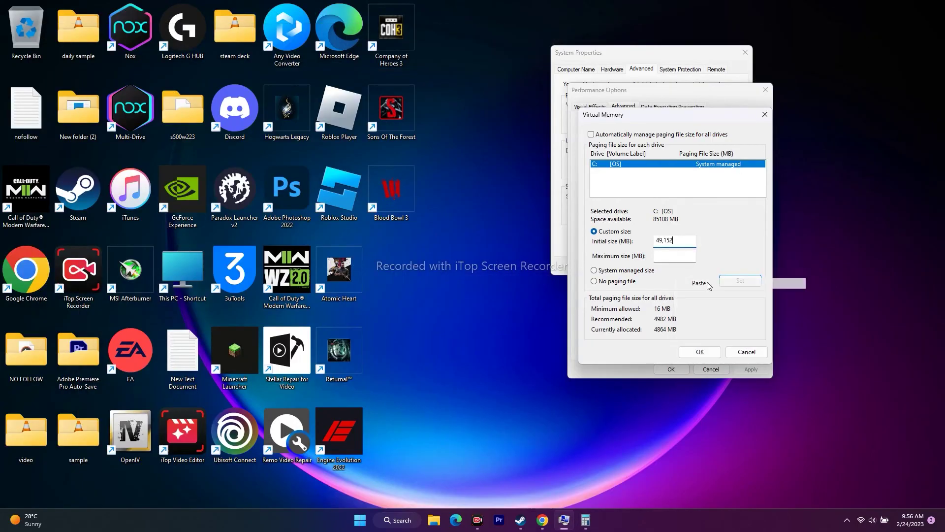
- Return to Calculator, clear the display and multiply 32 by 1024 for the maximum size calculation
left_click(665, 255)
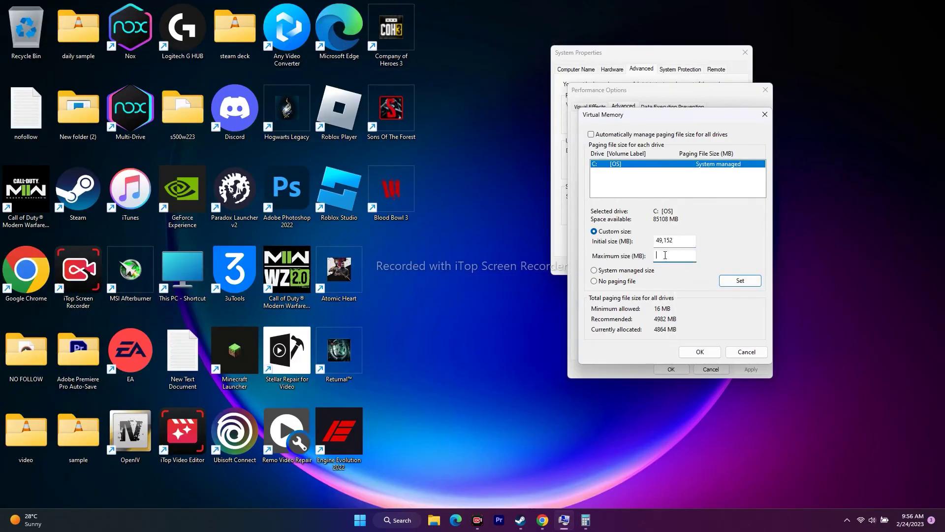
left_click(585, 520)
left_click(286, 208)
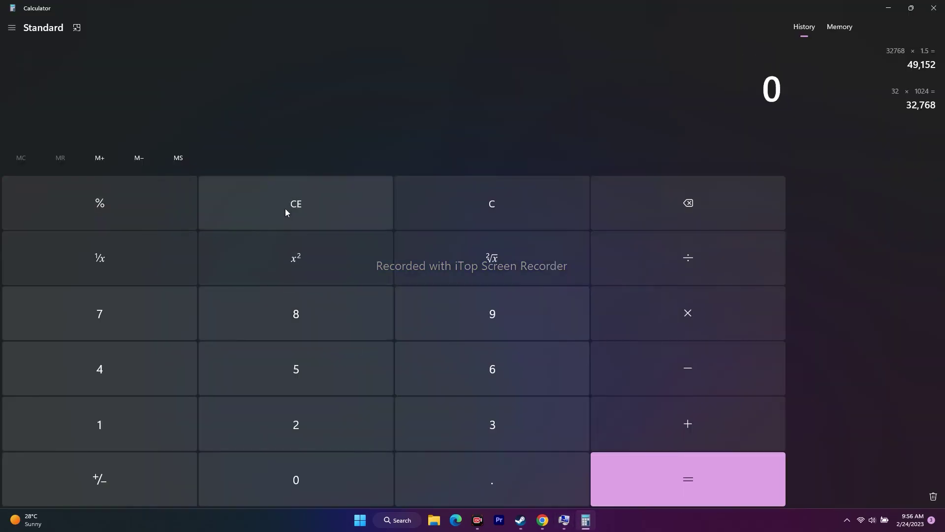
left_click(476, 436)
left_click(325, 424)
left_click(640, 317)
left_click(187, 425)
left_click(272, 479)
left_click(295, 424)
left_click(164, 358)
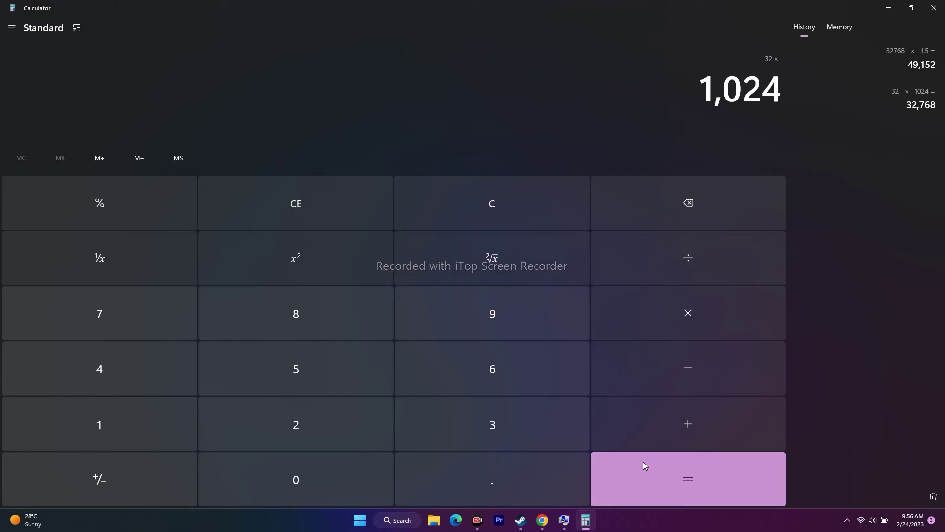
left_click(643, 461)
- Multiply the RAM size in megabytes by 3 to get the maximum paging file size
left_click(700, 307)
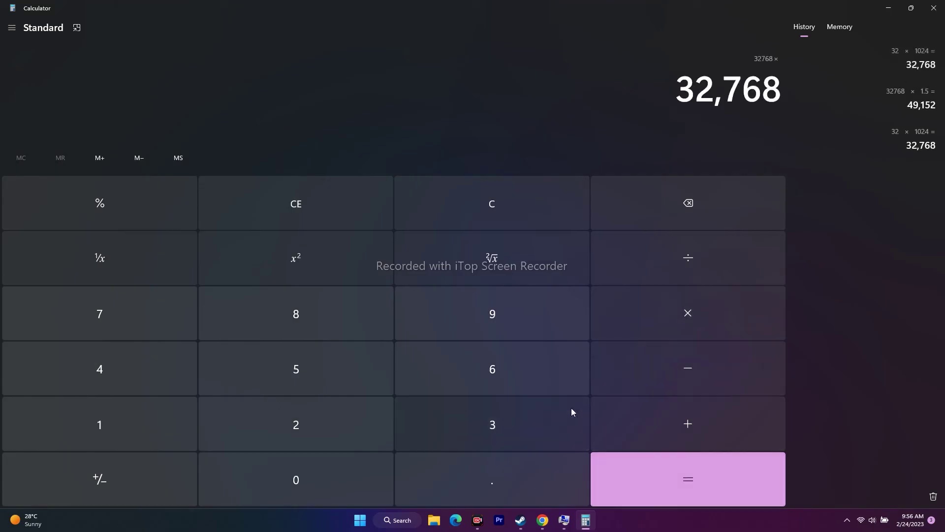
left_click(585, 441)
left_click(661, 471)
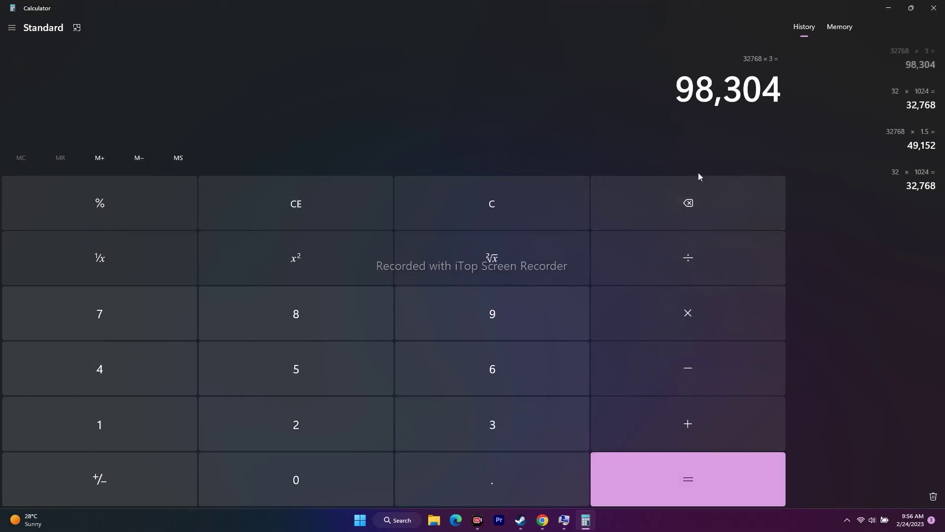
- Copy the result into the maximum size as 98,304, accept the Virtual Memory dialog, and close Performance Options and System Properties
left_click_drag(676, 91, 782, 89)
right_click(776, 96)
left_click(788, 97)
left_click(888, 8)
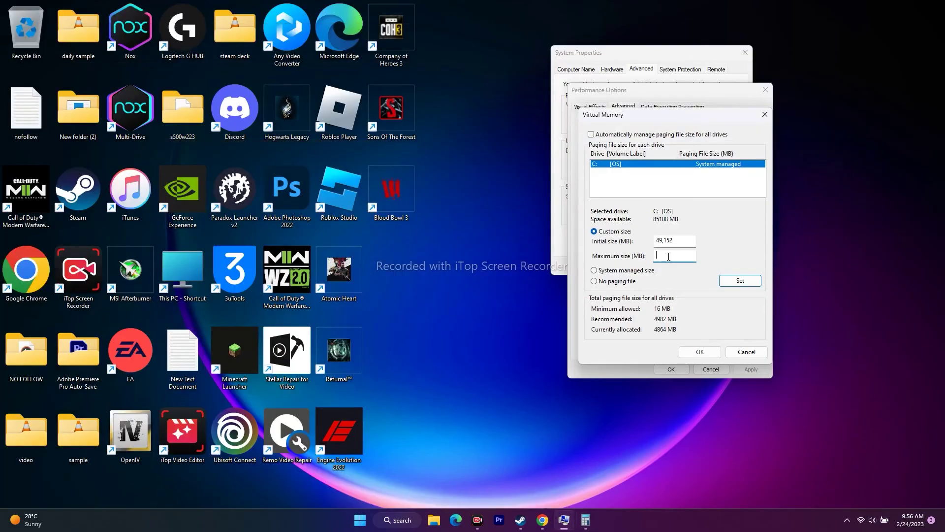
right_click(671, 252)
left_click(698, 295)
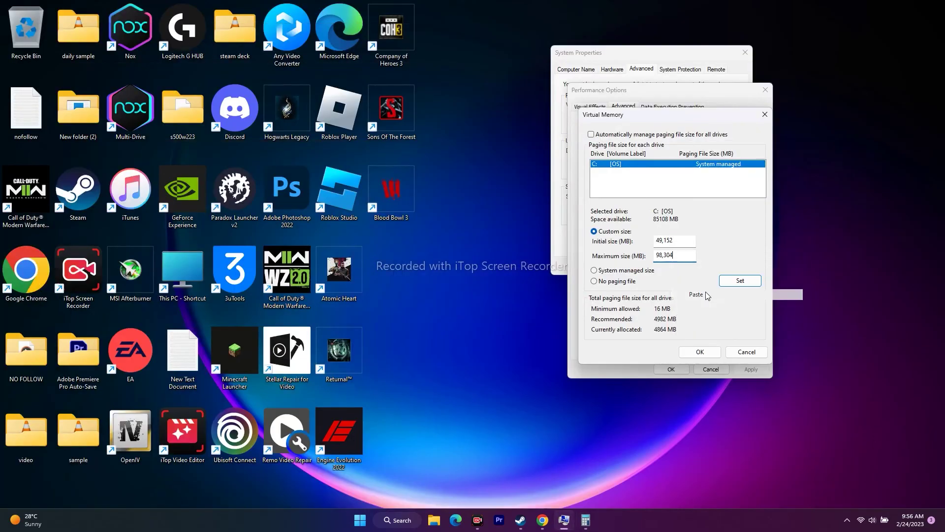
left_click(701, 352)
left_click(705, 372)
left_click(745, 53)
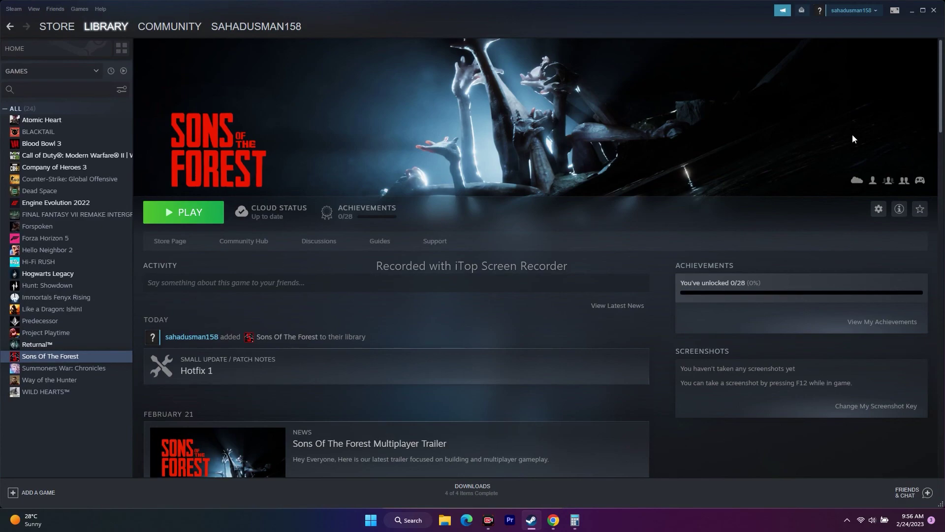
- Minimize Steam and review Microsoft's Media Feature Pack list for Windows N editions in Chrome
left_click(908, 13)
mouse_move(553, 520)
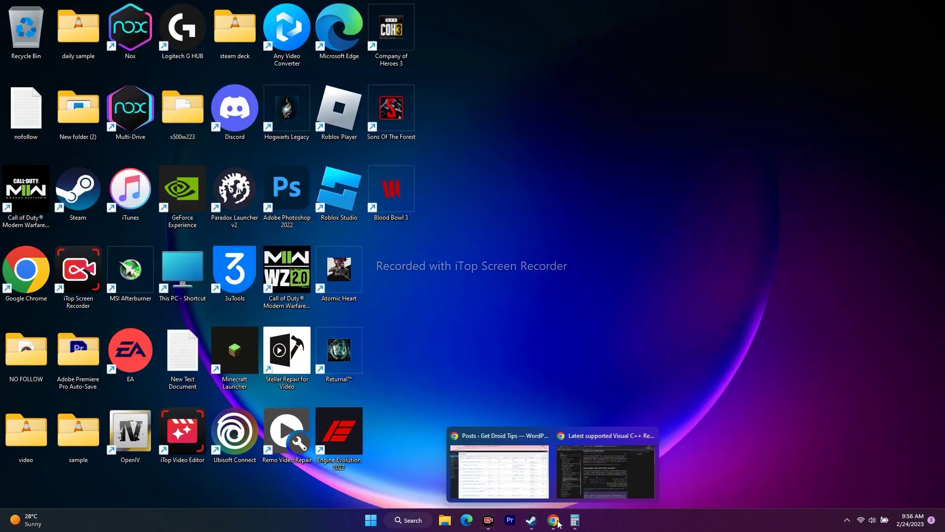
left_click(640, 465)
key("ctrl+Tab")
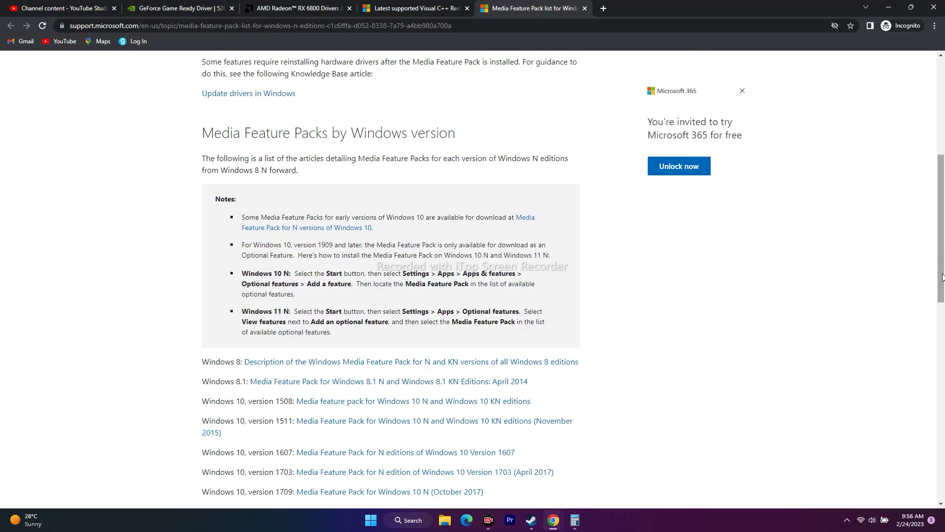
scroll(903, 276, "up", 6)
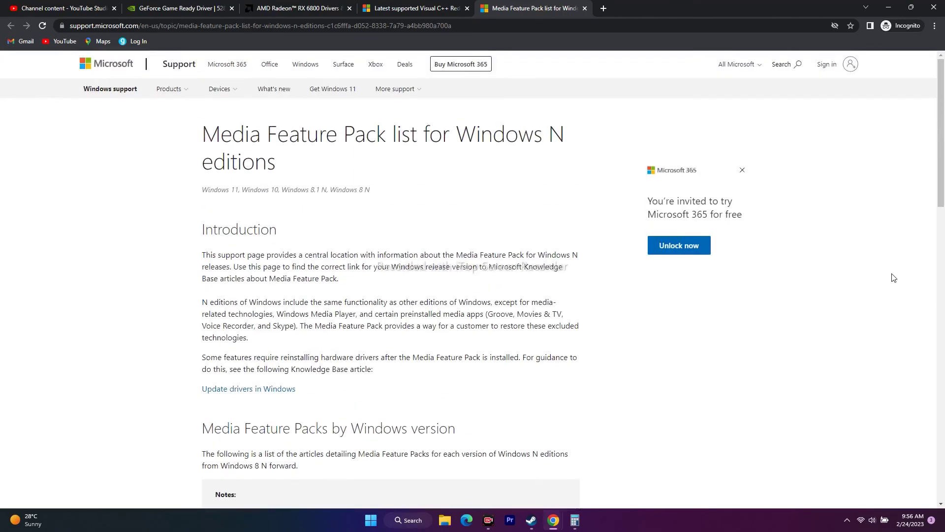
scroll(893, 277, "down", 8)
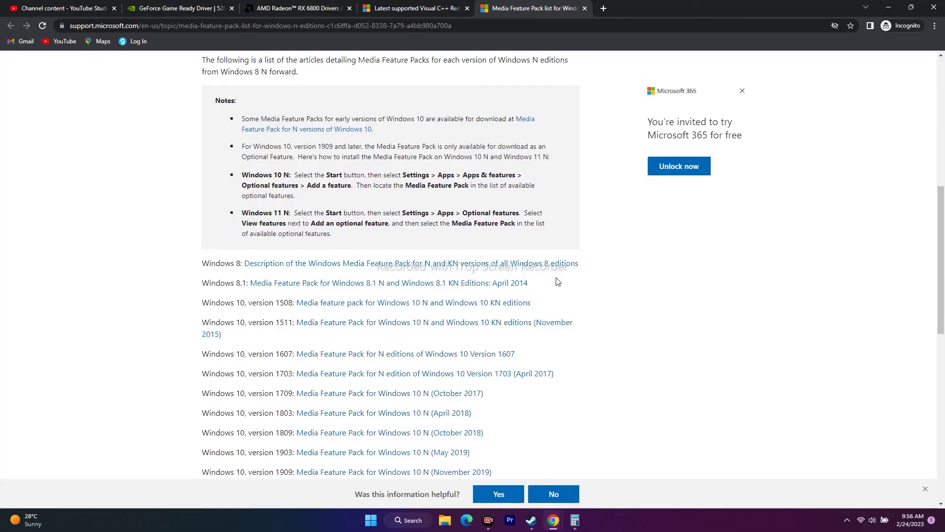
scroll(618, 281, "up", 3)
scroll(283, 253, "down", 3)
left_click(887, 7)
- Open the Apps page in Windows Settings
left_click(403, 520)
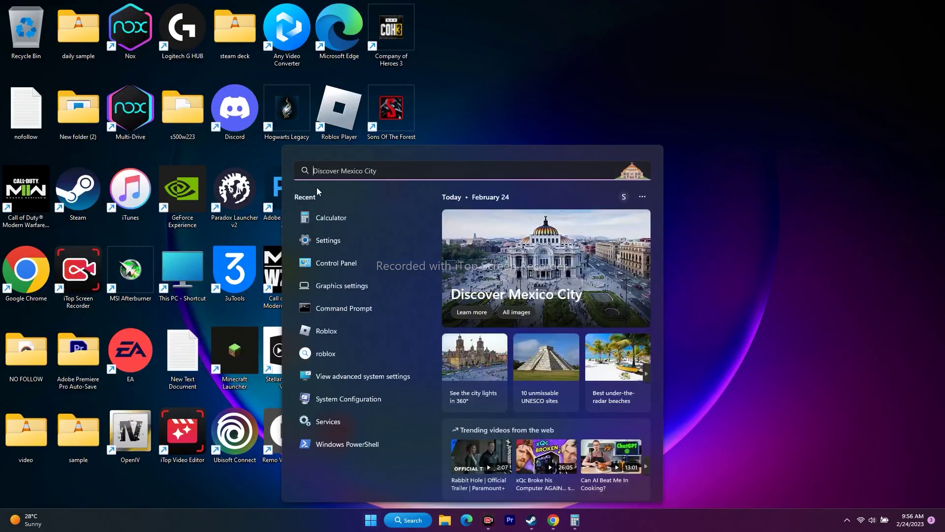
left_click(365, 241)
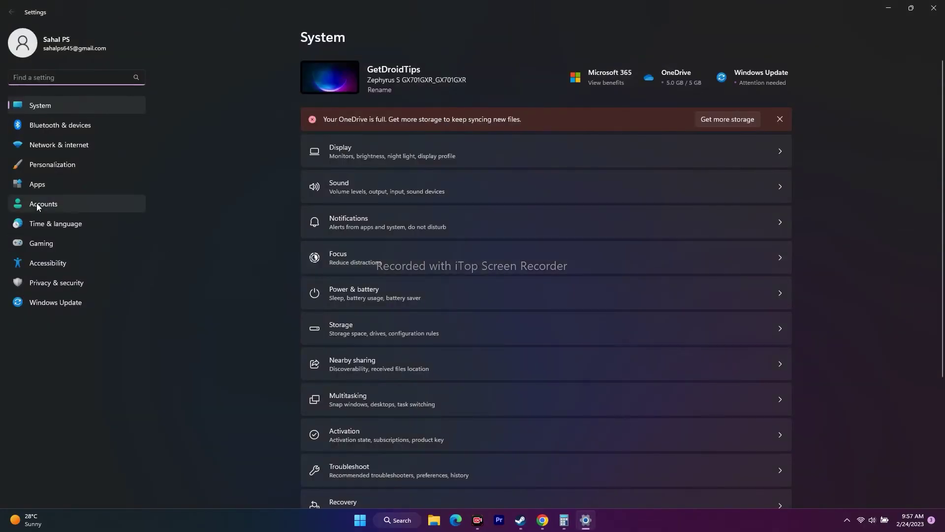
left_click(38, 185)
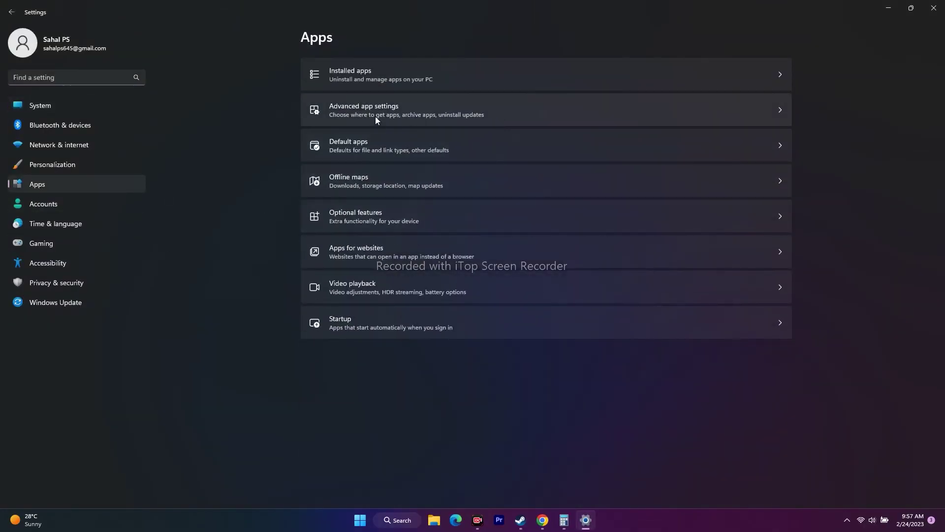
- Switch to Chrome to recheck the Media Feature Pack installation instructions, and minimize the browser
mouse_move(542, 520)
mouse_move(585, 519)
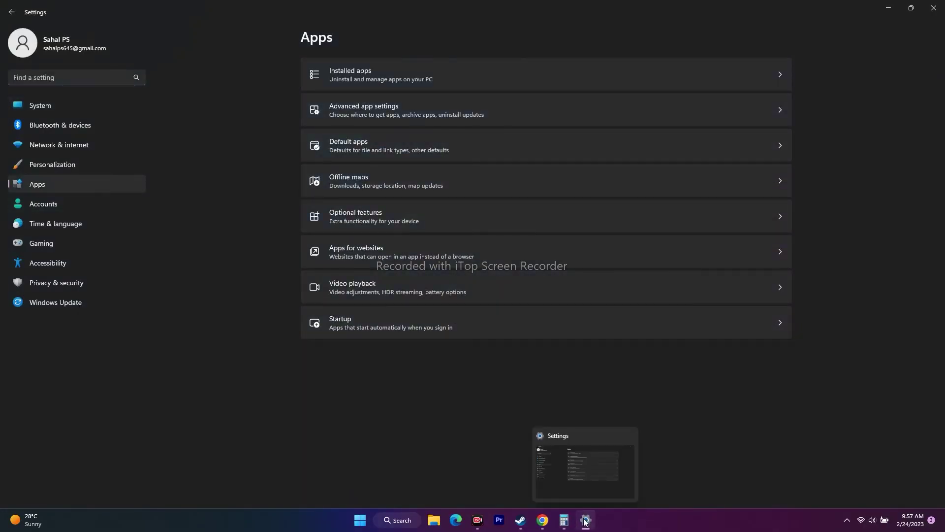
left_click(584, 474)
mouse_move(542, 520)
left_click(596, 465)
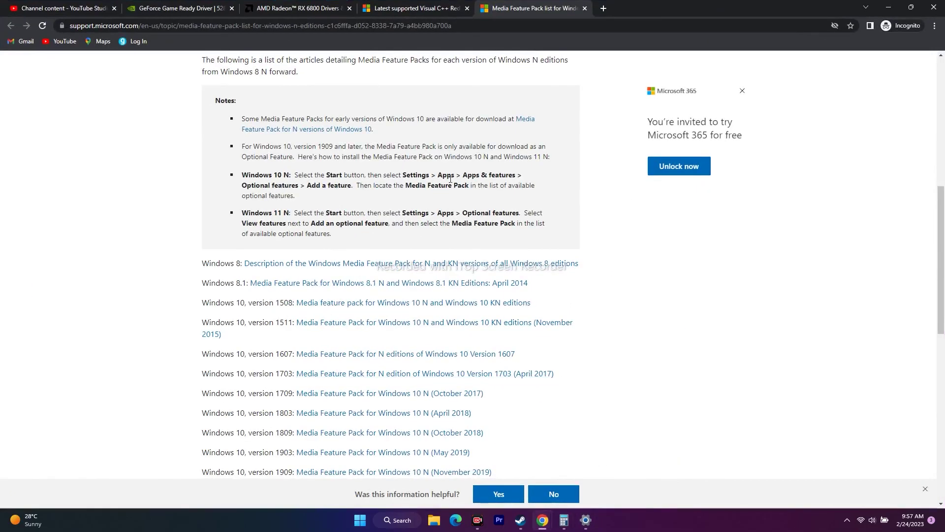
left_click(888, 7)
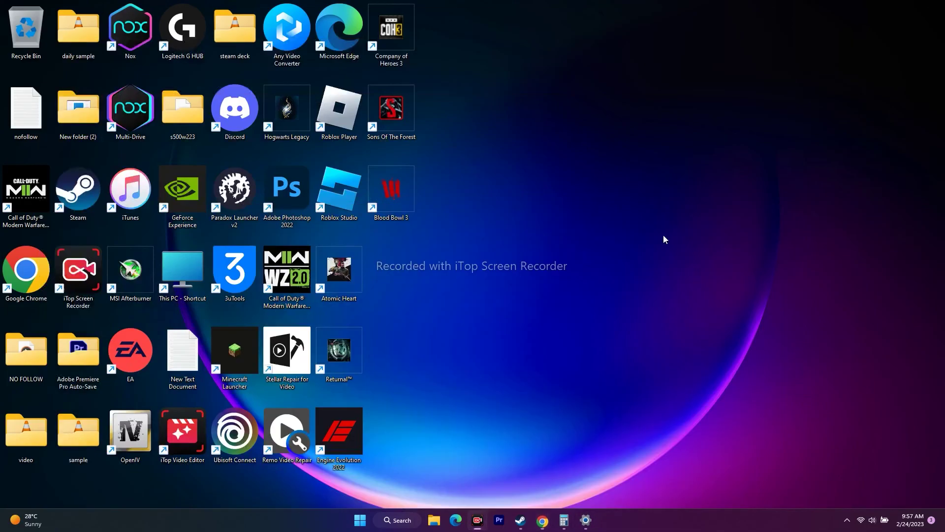
- Search the available optional features in Windows Settings for "MEDI", cancel the dialog and close Settings
left_click(593, 515)
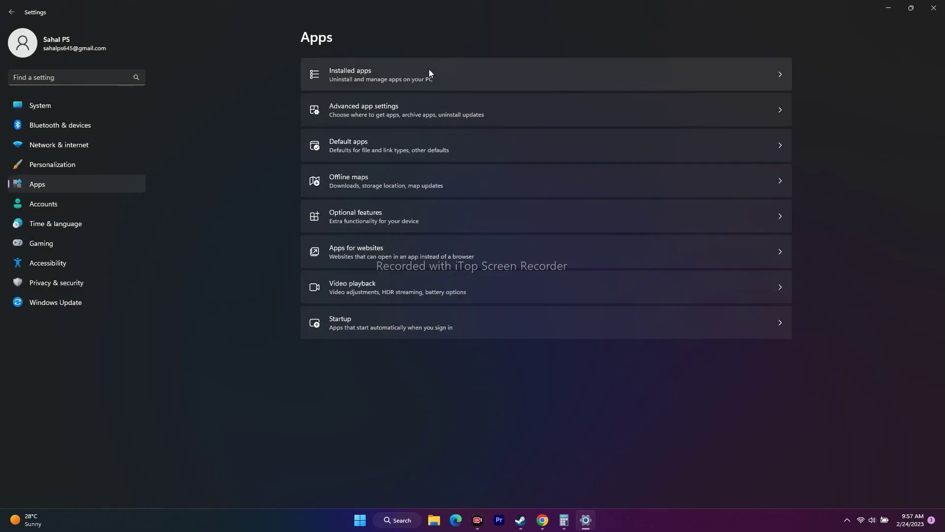
left_click(391, 206)
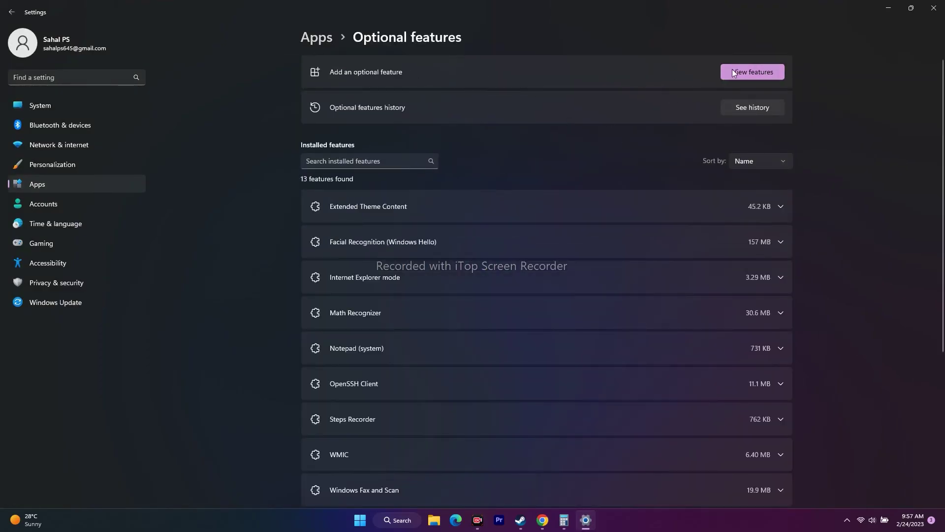
left_click(744, 71)
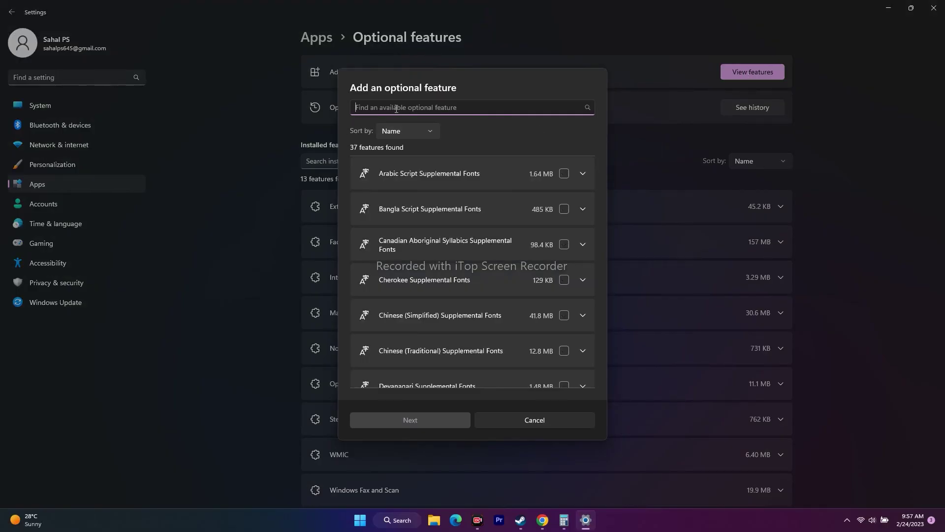
type("MEDI")
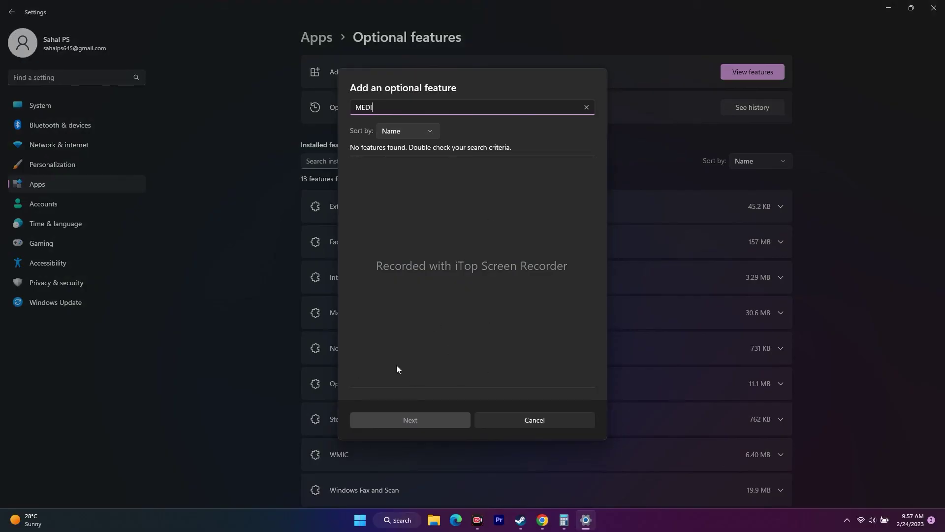
left_click(534, 421)
left_click(934, 8)
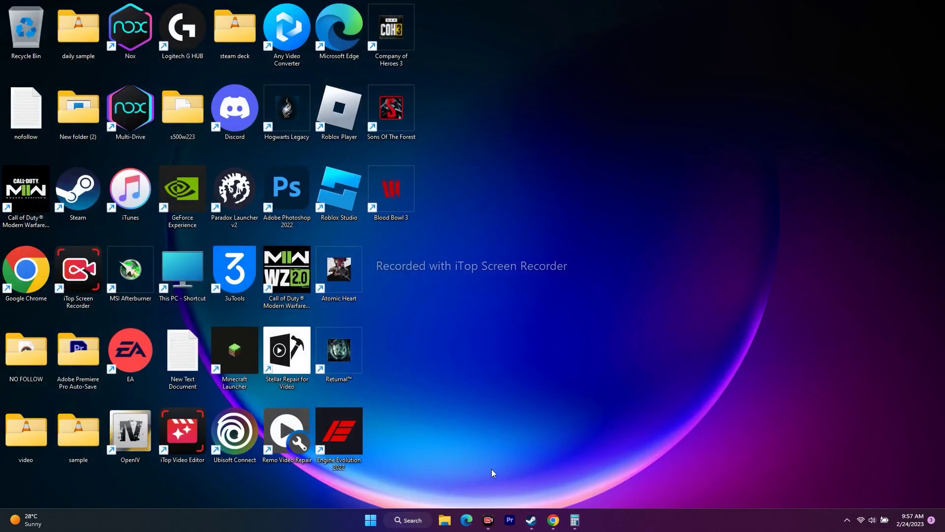
- Switch back to Steam's library page for Sons Of The Forest
left_click(531, 520)
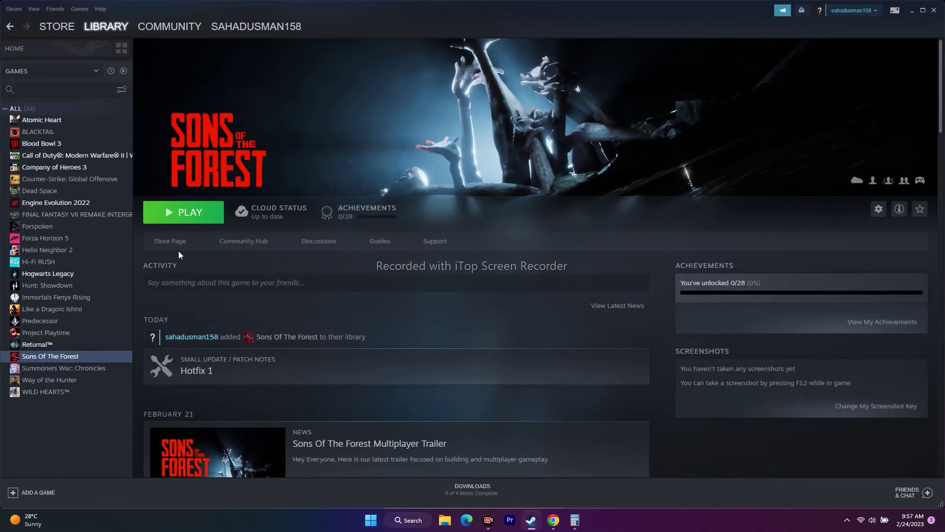